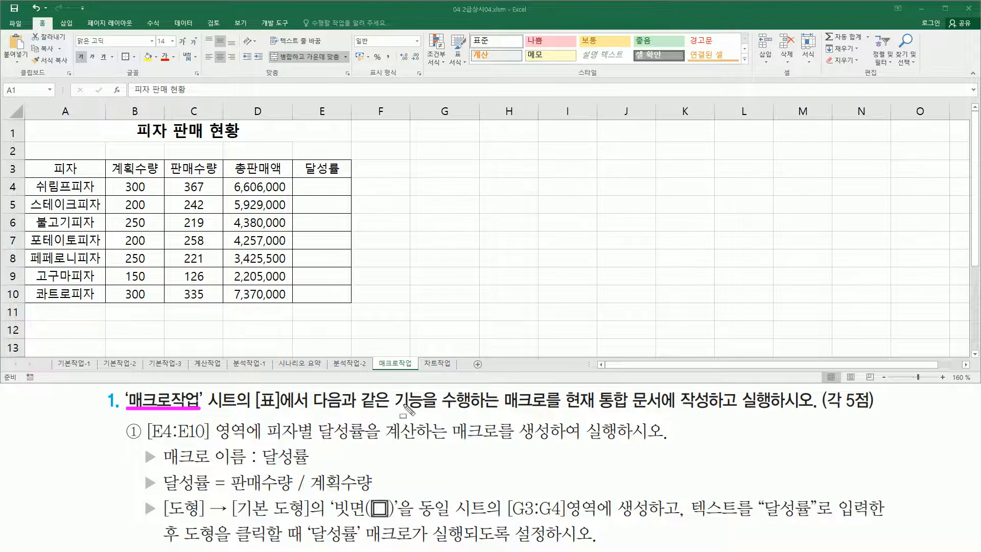
mouse_move(504, 411)
mouse_down()
mouse_move(680, 411)
mouse_move(666, 411)
mouse_up()
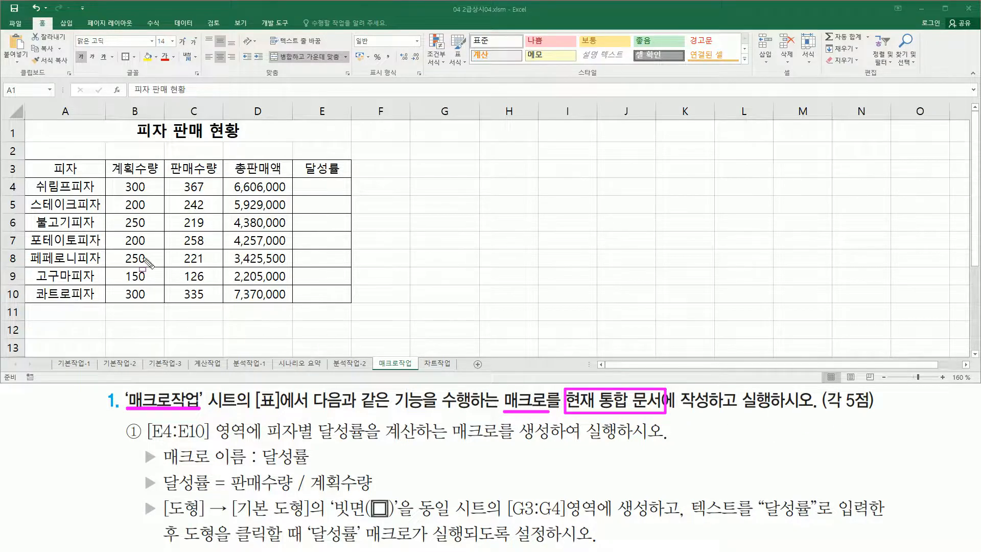
mouse_move(24, 121)
mouse_down()
mouse_move(275, 322)
mouse_move(361, 320)
mouse_up()
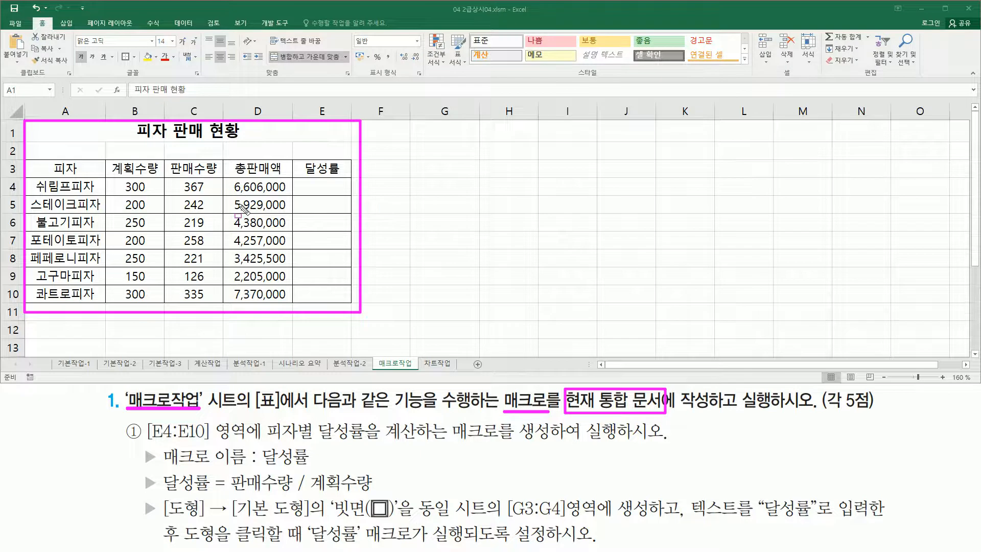
key(Escape)
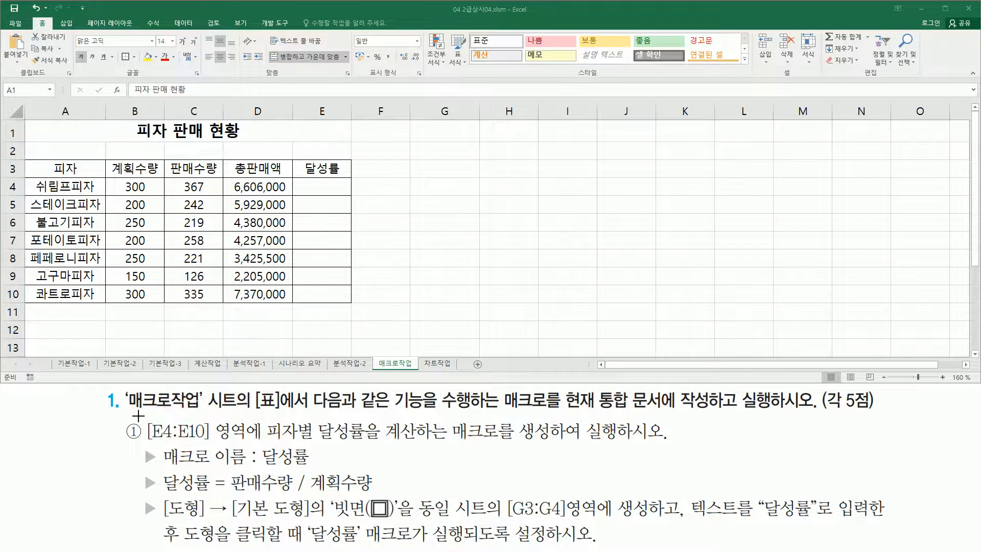
key(ctrl+2)
drag(148, 440, 266, 440)
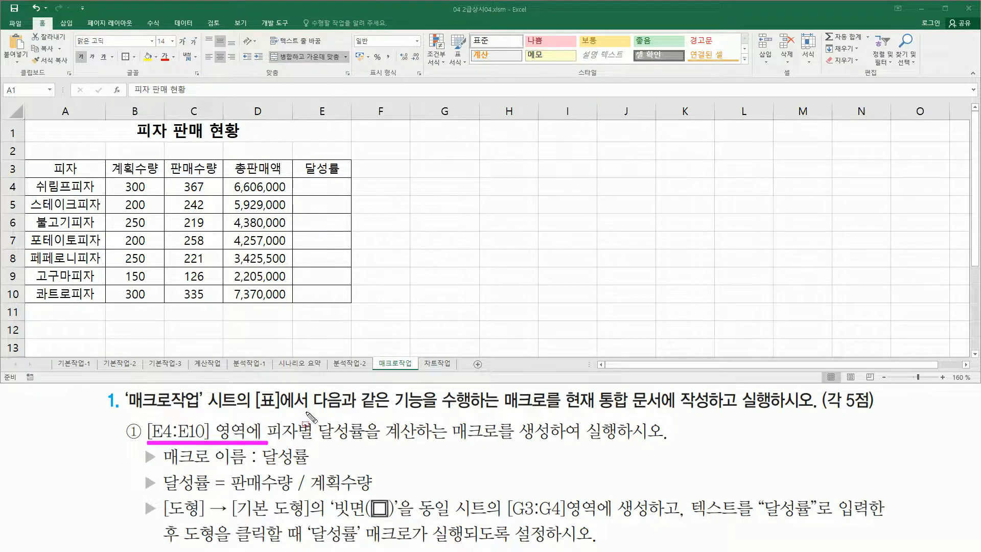
drag(300, 181, 345, 300)
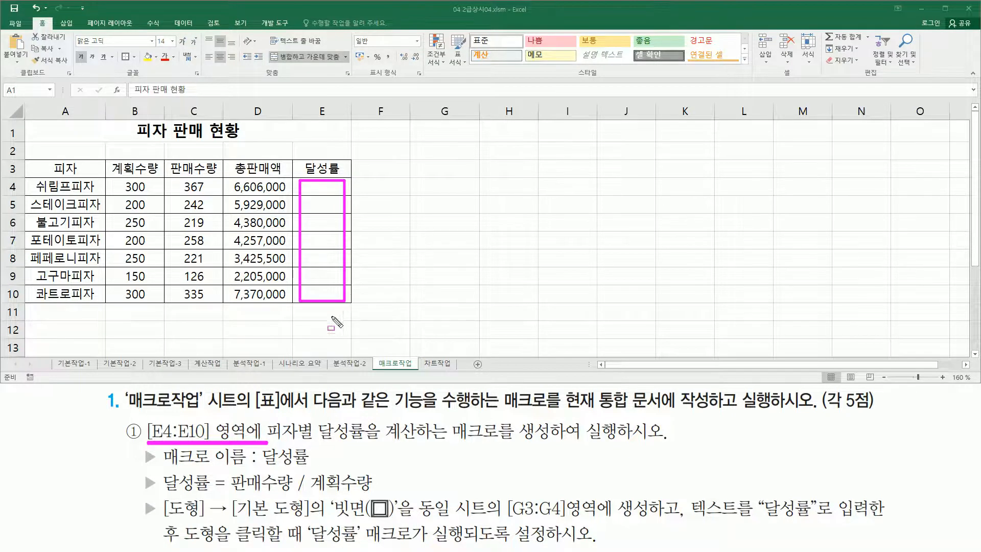
mouse_move(266, 415)
mouse_down()
mouse_move(268, 445)
mouse_move(631, 445)
mouse_up()
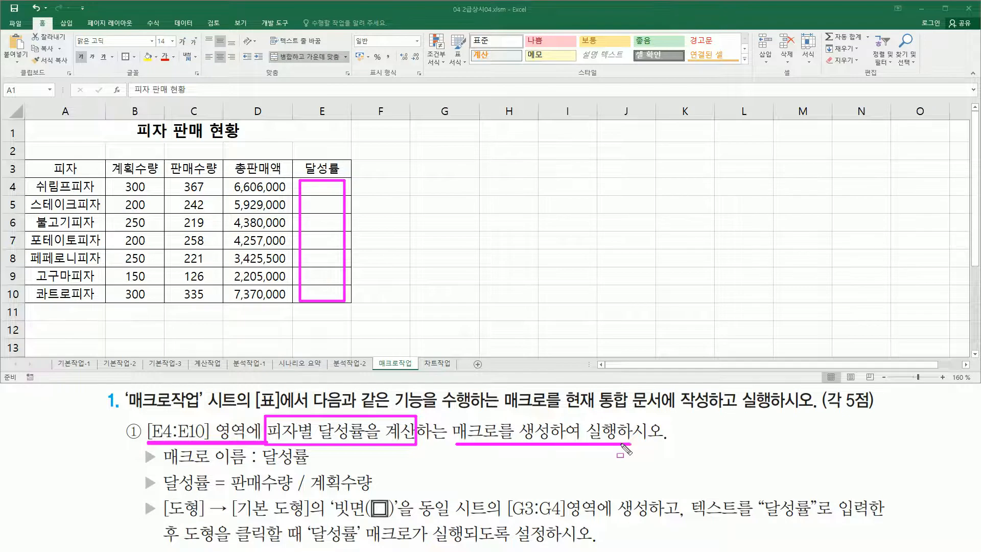
drag(258, 467, 310, 467)
drag(154, 496, 376, 496)
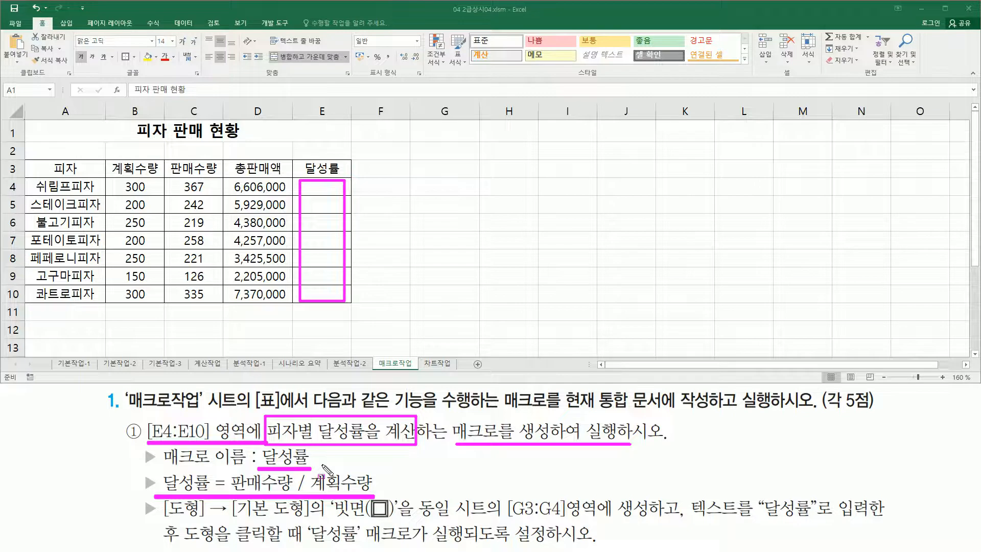
mouse_move(174, 179)
mouse_down()
mouse_move(209, 303)
mouse_move(217, 301)
mouse_up()
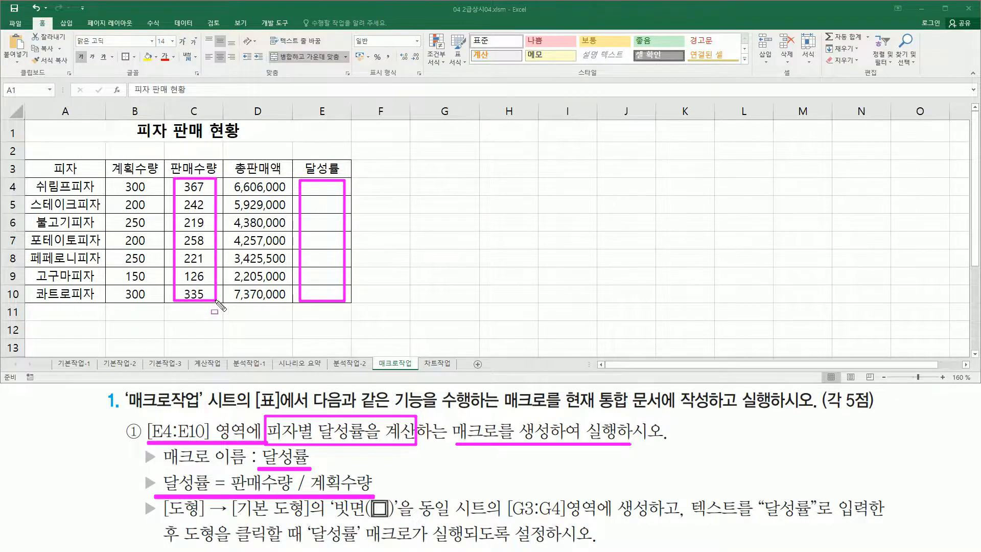
mouse_move(114, 178)
mouse_down()
mouse_move(154, 317)
mouse_move(151, 301)
mouse_up()
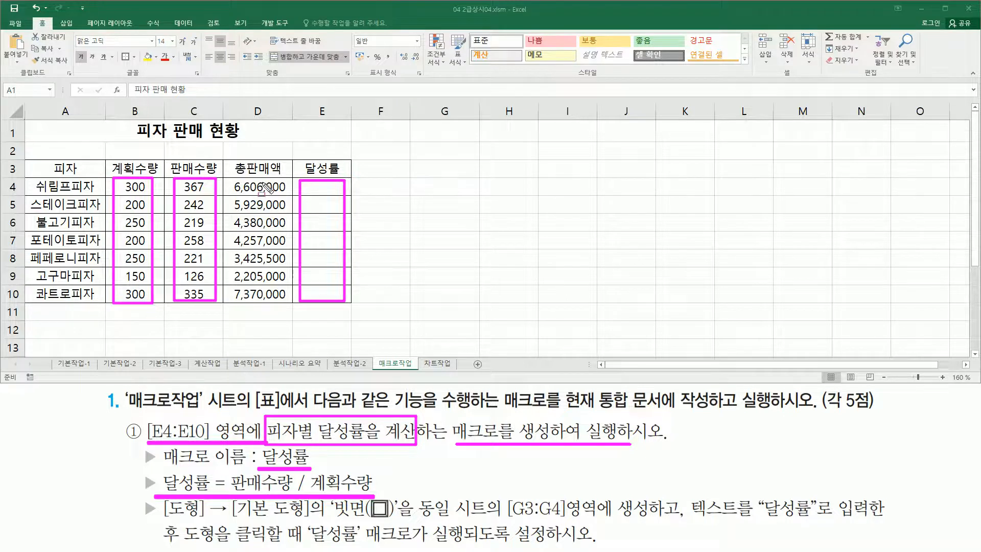
key(Escape)
key(ctrl+2)
drag(302, 181, 343, 194)
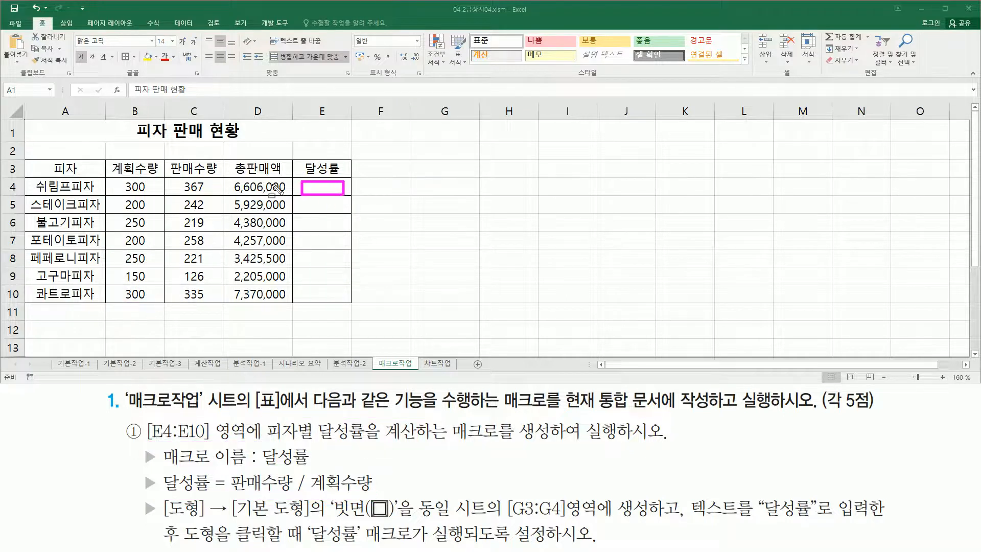
mouse_move(176, 181)
mouse_down()
mouse_move(215, 189)
mouse_move(212, 196)
mouse_up()
drag(113, 177, 153, 197)
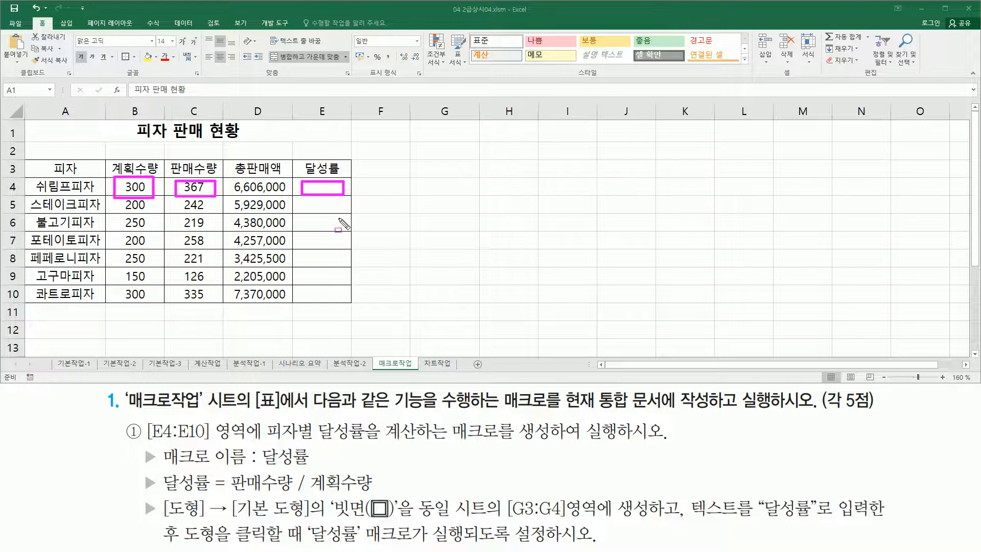
key(Escape)
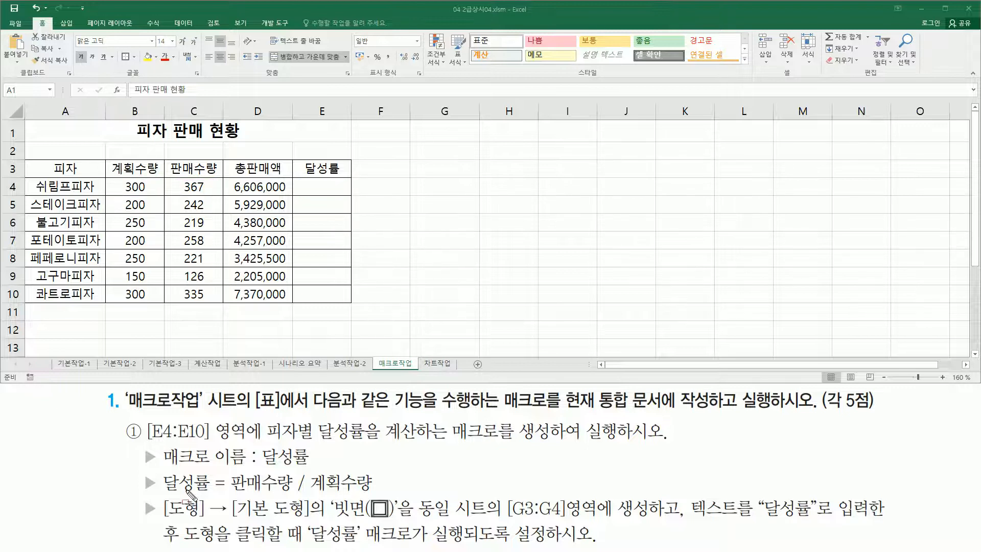
drag(157, 517, 400, 521)
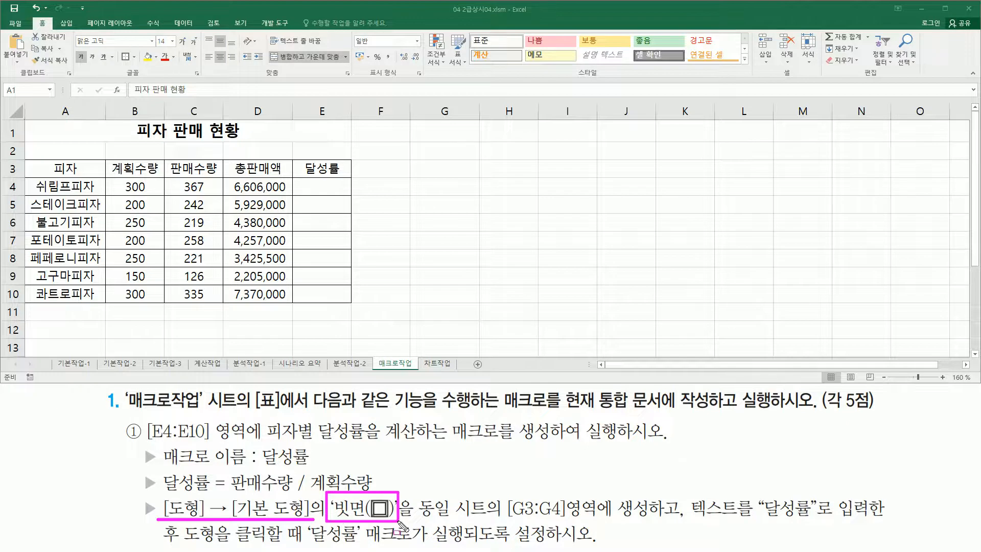
drag(506, 517, 646, 517)
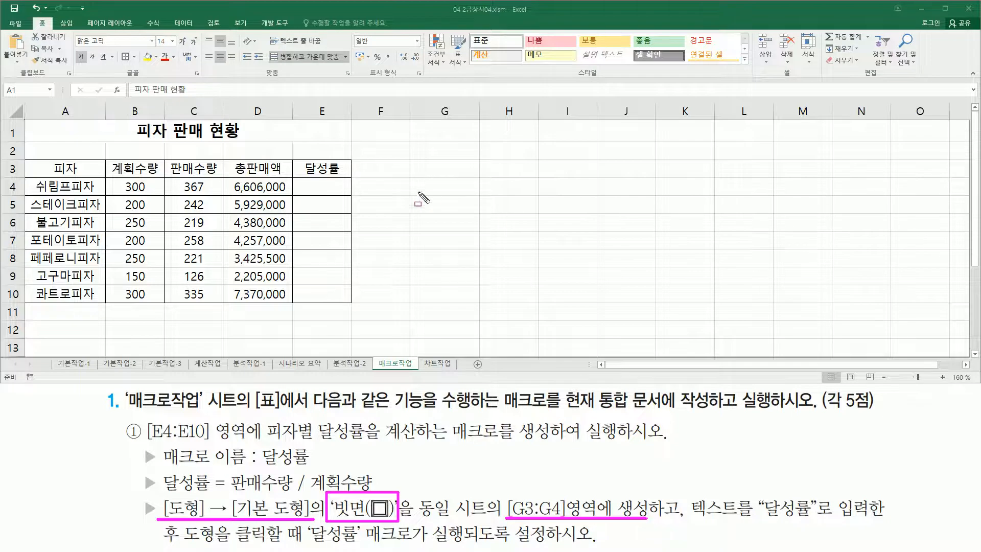
drag(411, 162, 479, 195)
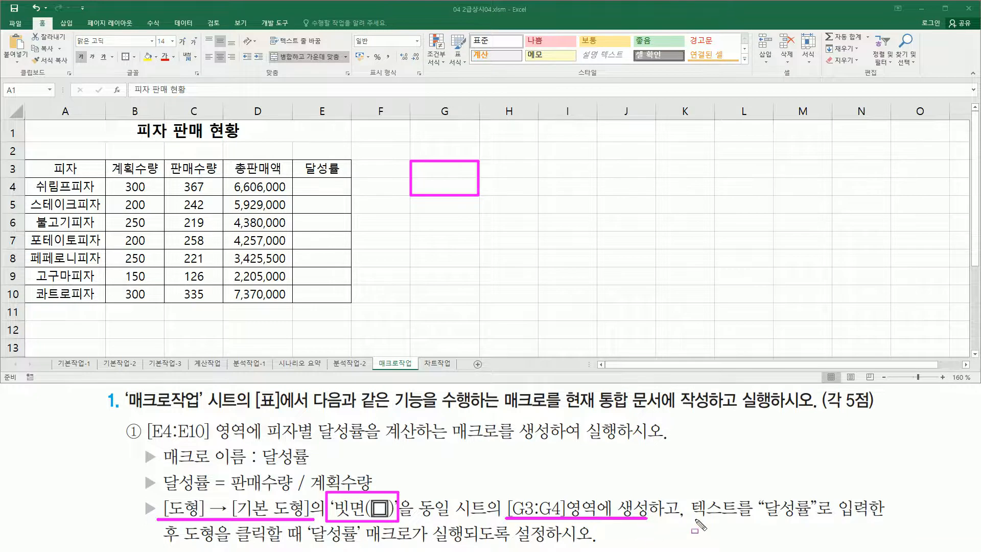
drag(687, 522, 865, 521)
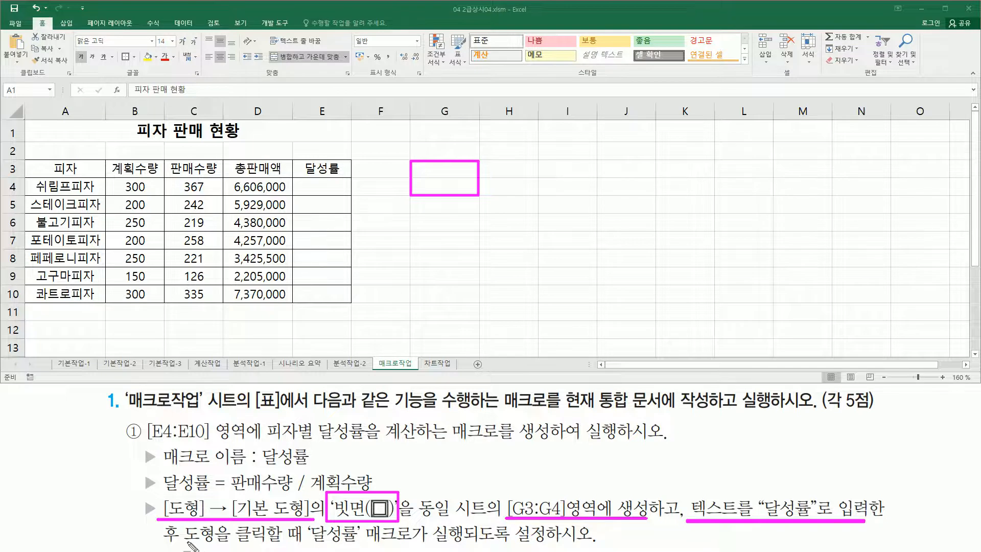
drag(185, 545, 546, 546)
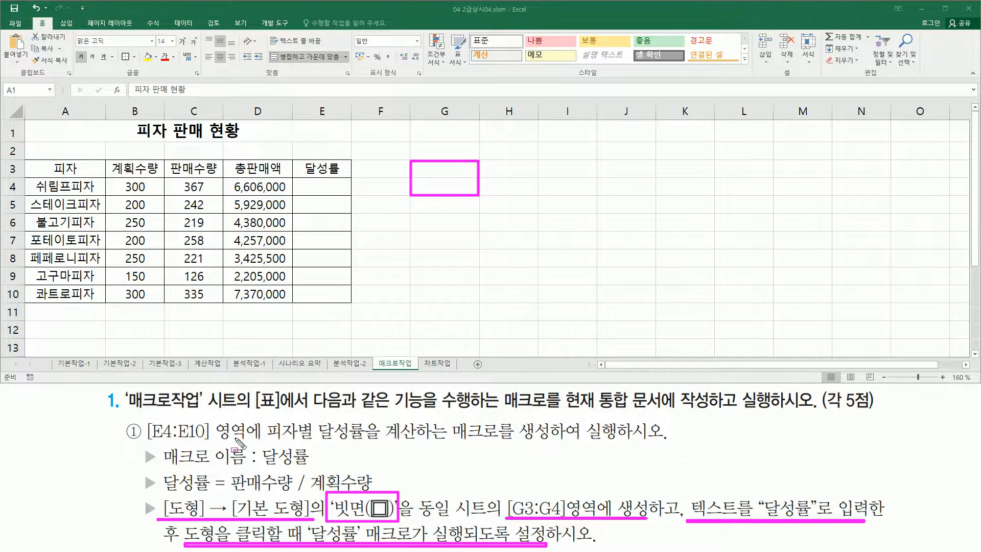
key(Escape)
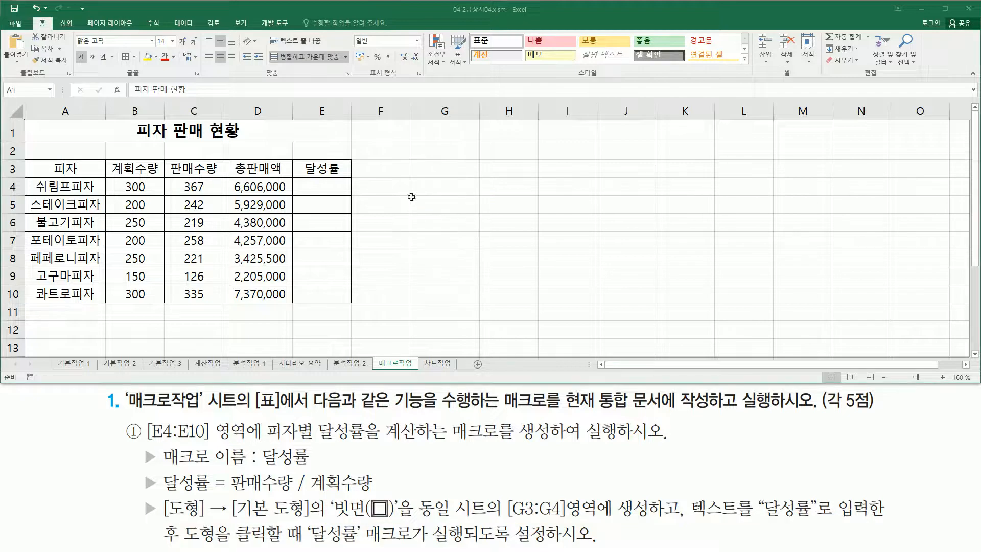
- Insert a 빗면 (bevel) basic shape covering cells G3:G4 on the 매크로작업 sheet
click(66, 23)
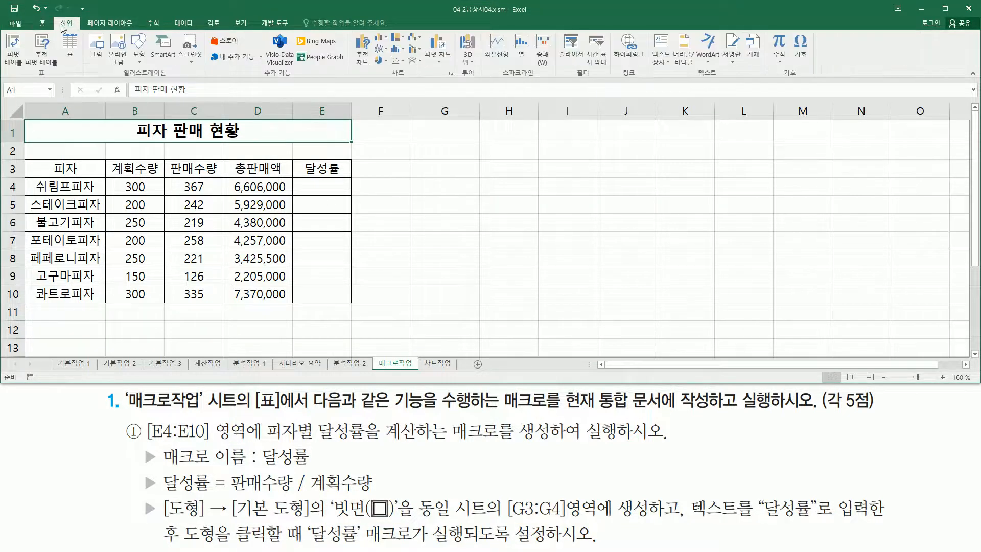
drag(55, 18, 151, 66)
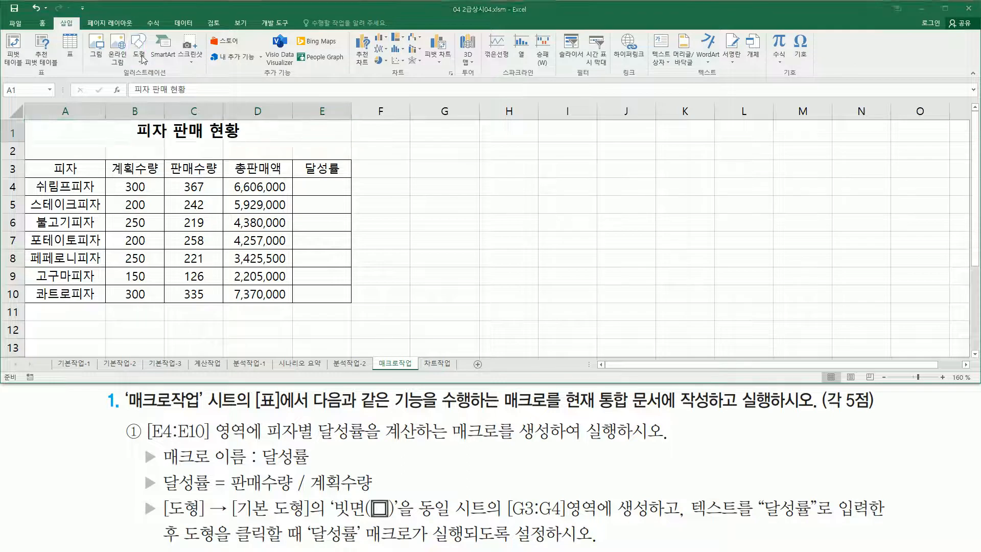
click(141, 58)
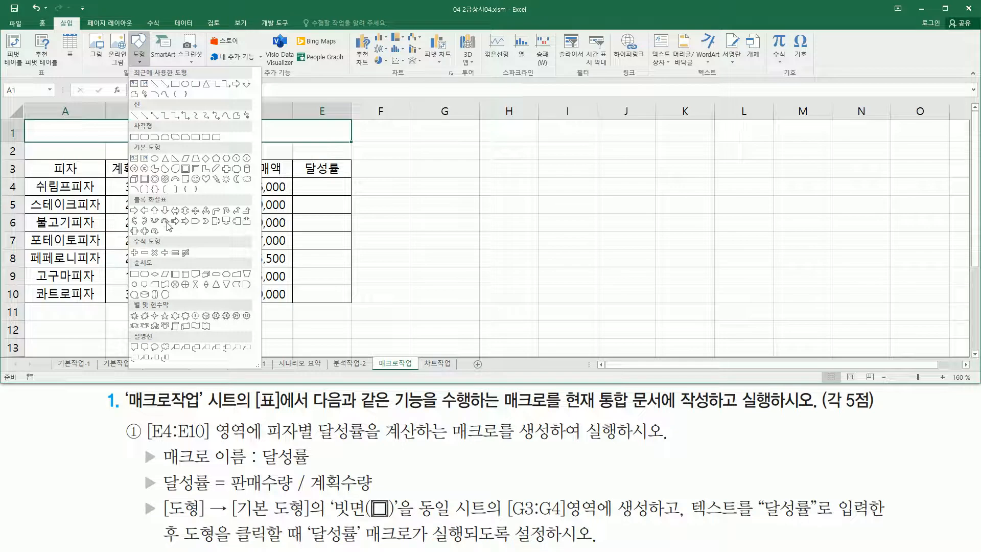
click(145, 179)
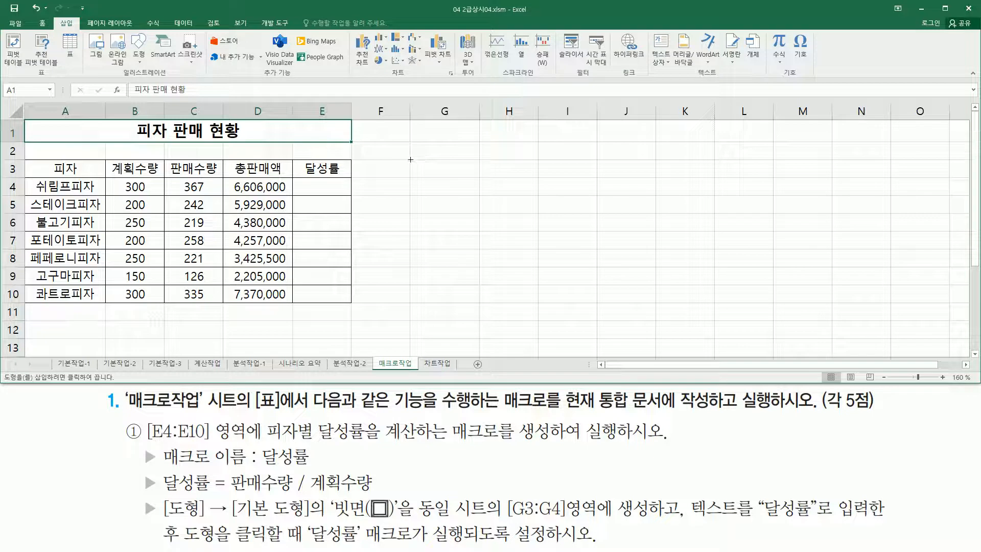
drag(412, 163, 479, 195)
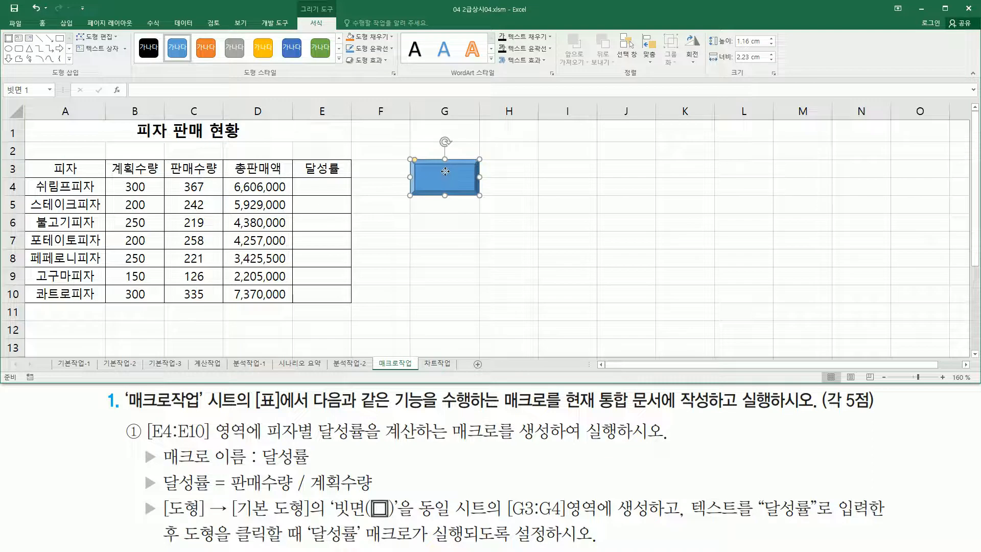
- Assign a new macro named 달성률 to the bevel shape and choose to record it
right_click(445, 174)
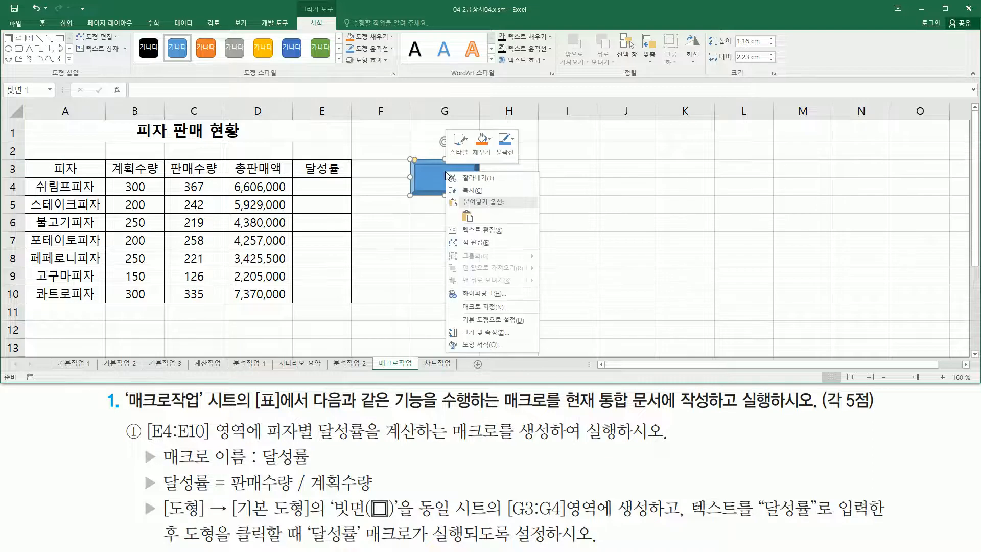
click(483, 308)
drag(437, 211, 598, 141)
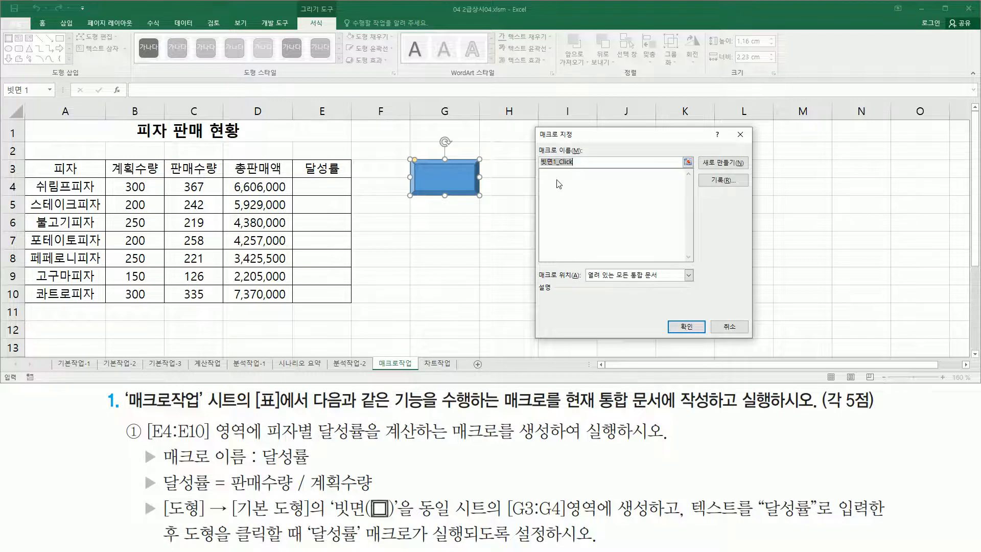
drag(536, 145, 591, 167)
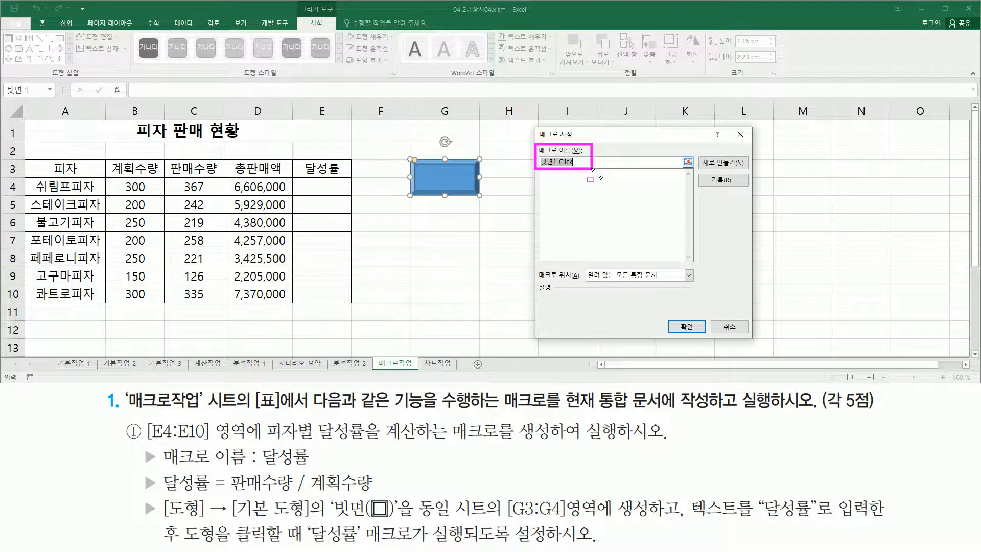
drag(161, 470, 320, 471)
key(Escape)
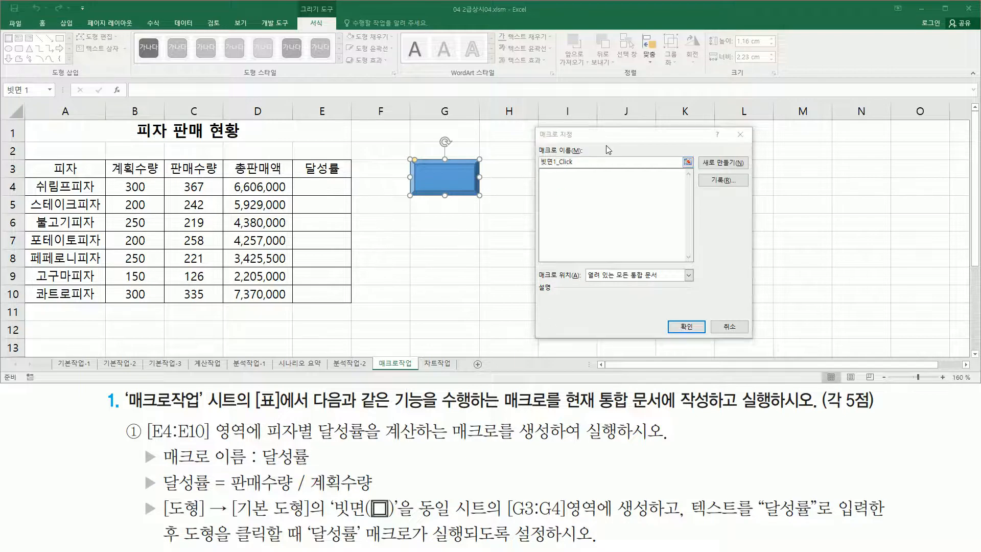
text(달성률)
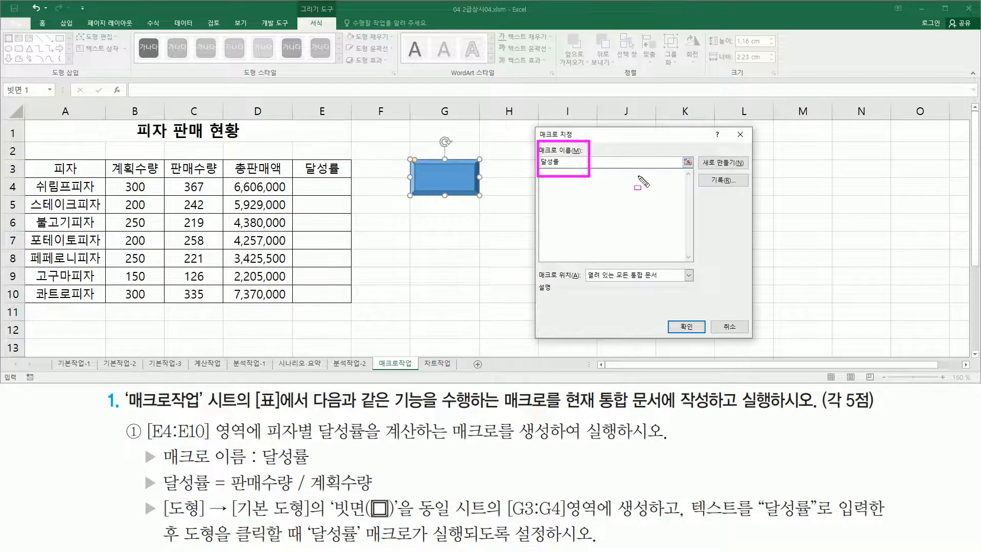
drag(705, 172, 739, 191)
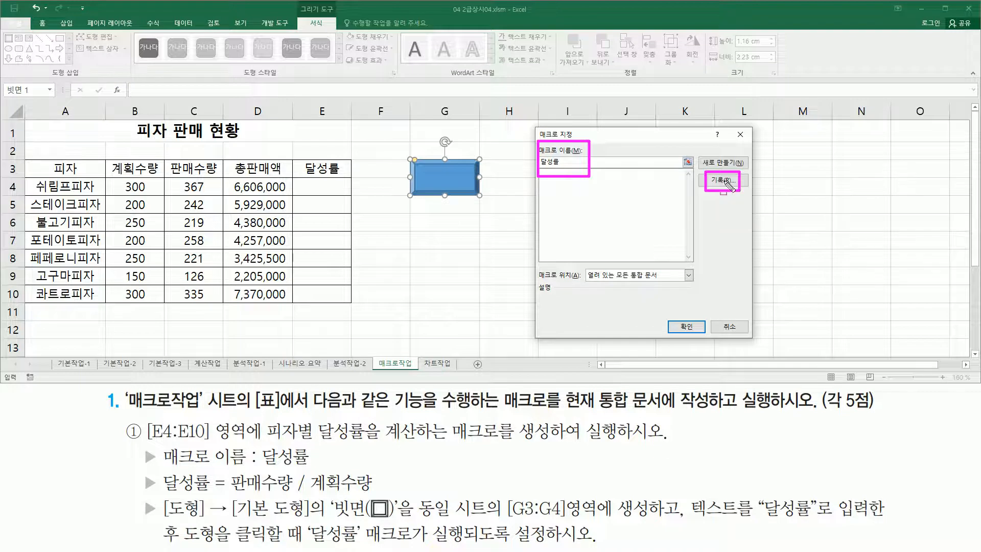
click(724, 182)
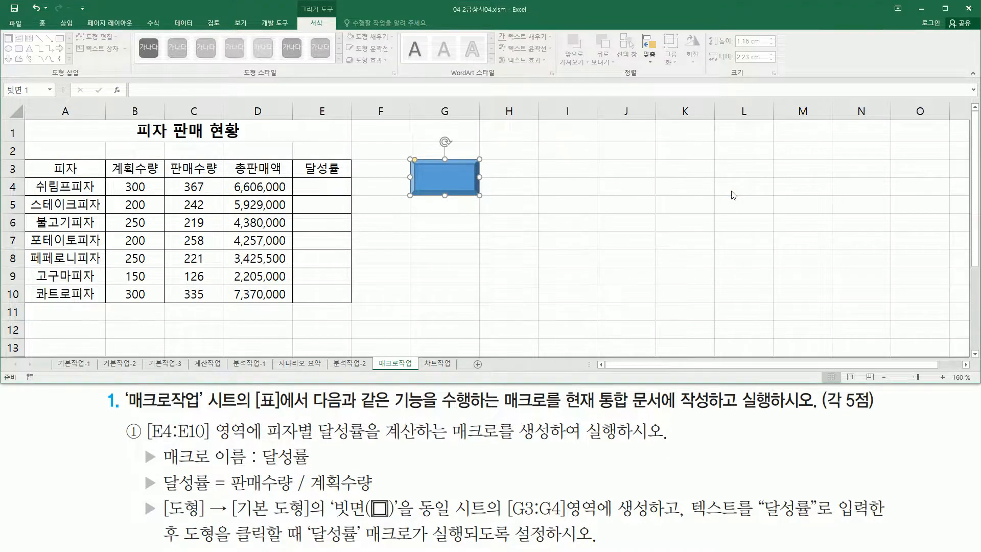
- Start recording the macro 달성률, stored in the current workbook (현재 통합 문서)
text(달성률)
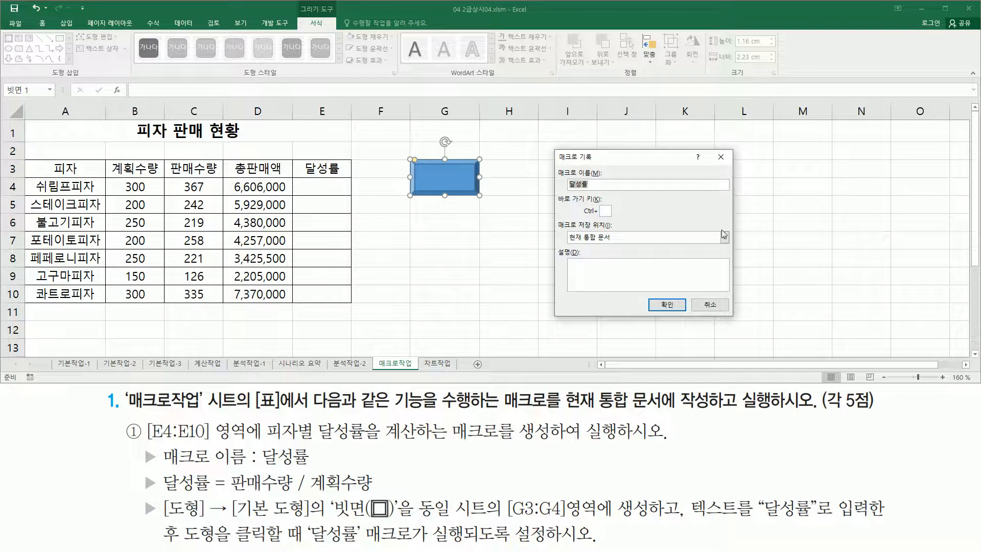
mouse_move(552, 148)
mouse_down()
mouse_move(556, 205)
mouse_move(744, 322)
mouse_up()
drag(556, 165, 605, 192)
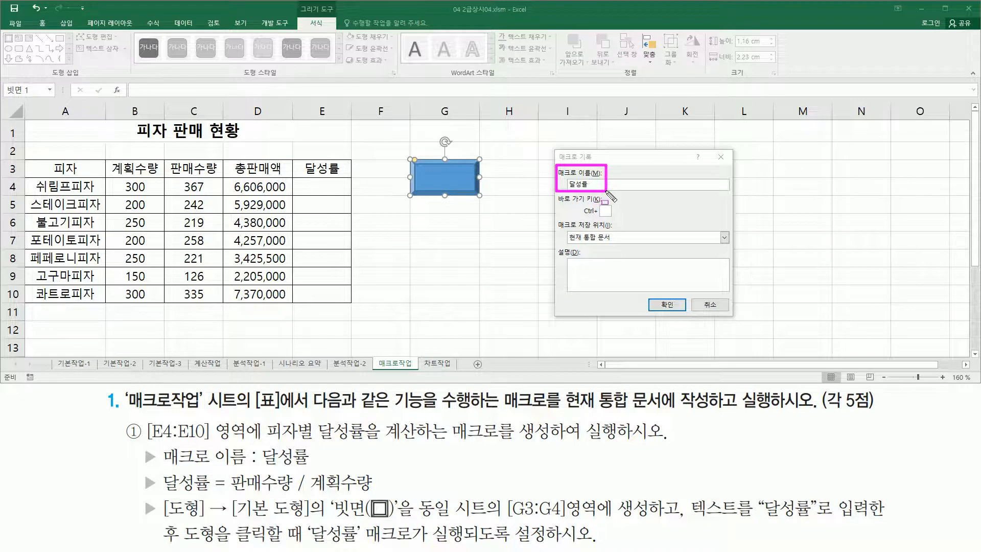
mouse_move(554, 218)
mouse_down()
mouse_move(572, 253)
mouse_move(636, 259)
mouse_move(628, 248)
mouse_up()
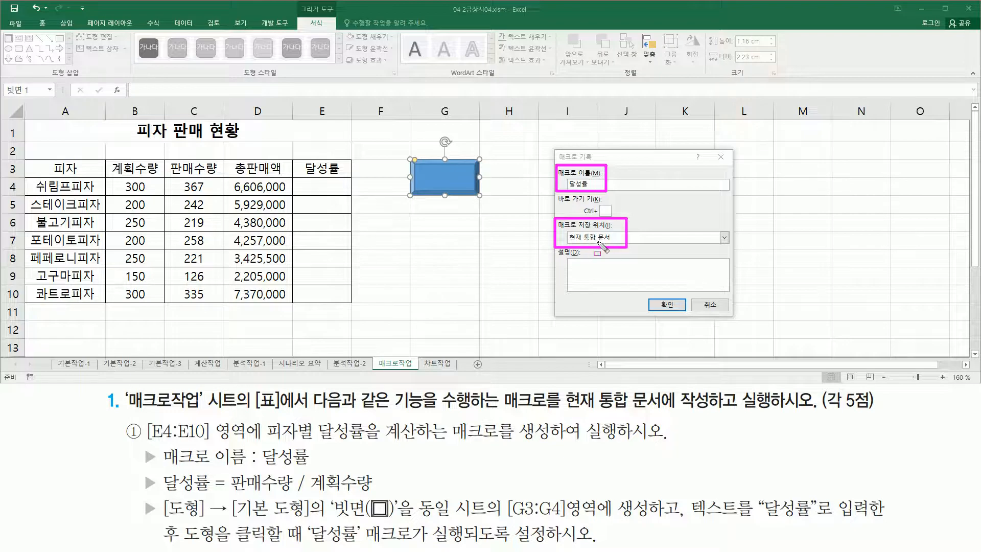
drag(649, 293, 687, 314)
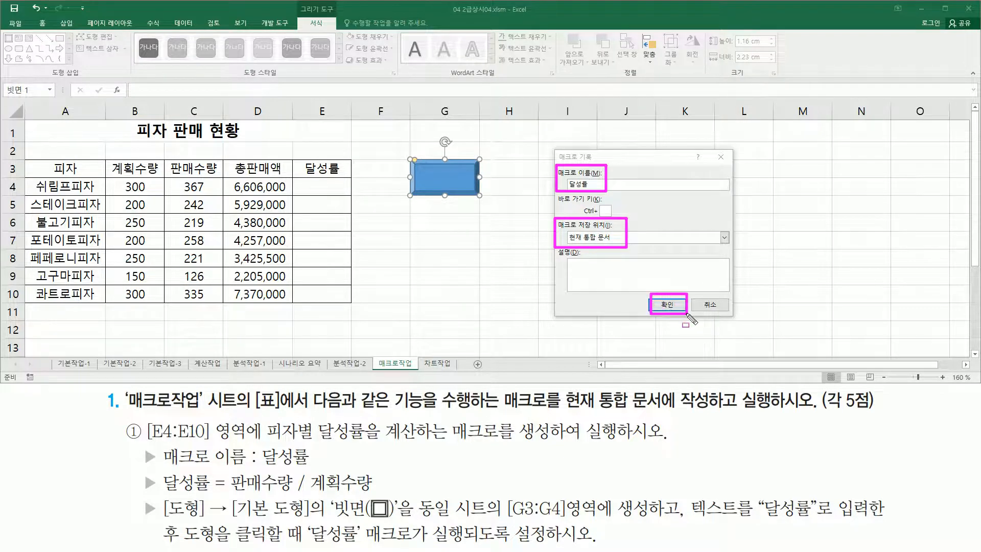
click(664, 305)
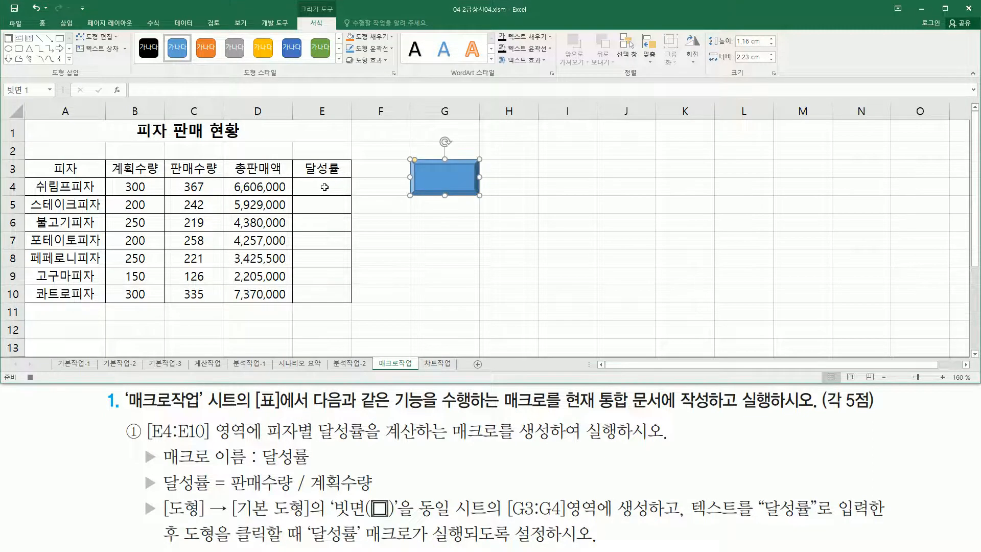
- Enter the formula =C4/B4 in cell E4 to calculate the first pizza's achievement rate
click(322, 187)
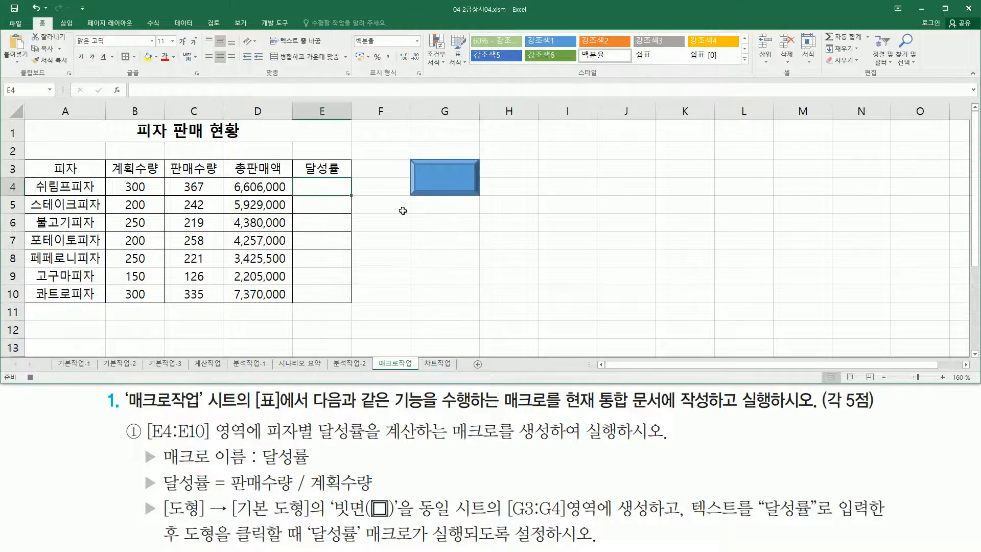
text(=)
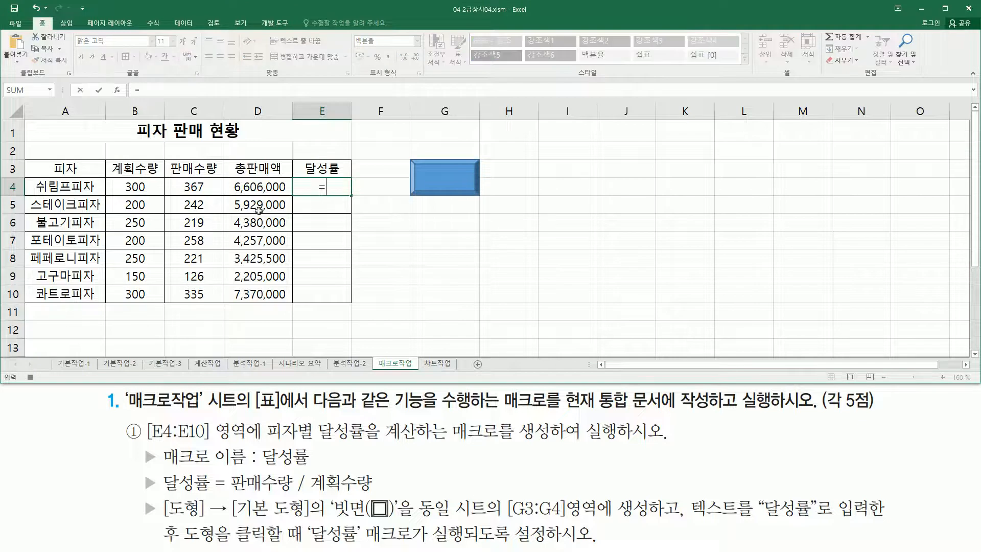
click(191, 184)
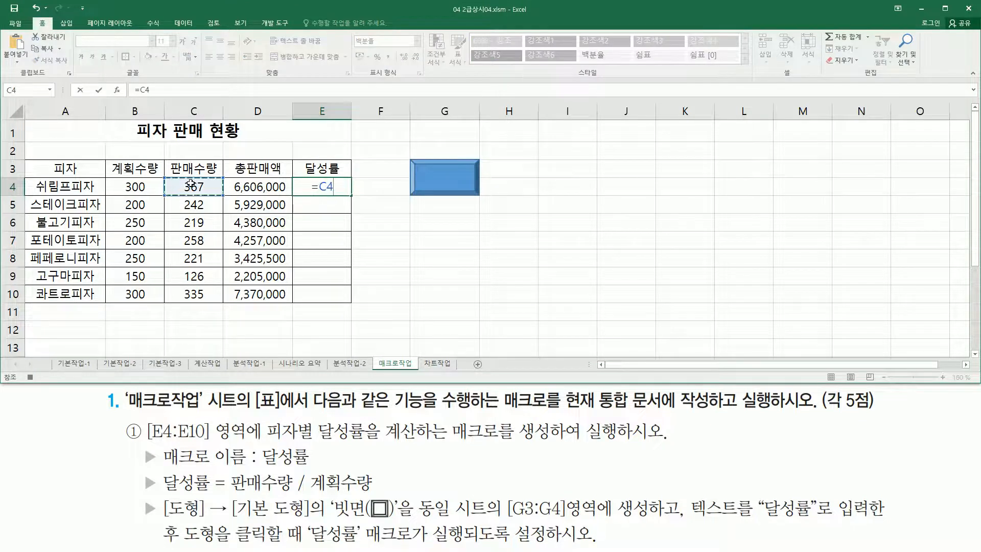
text(/)
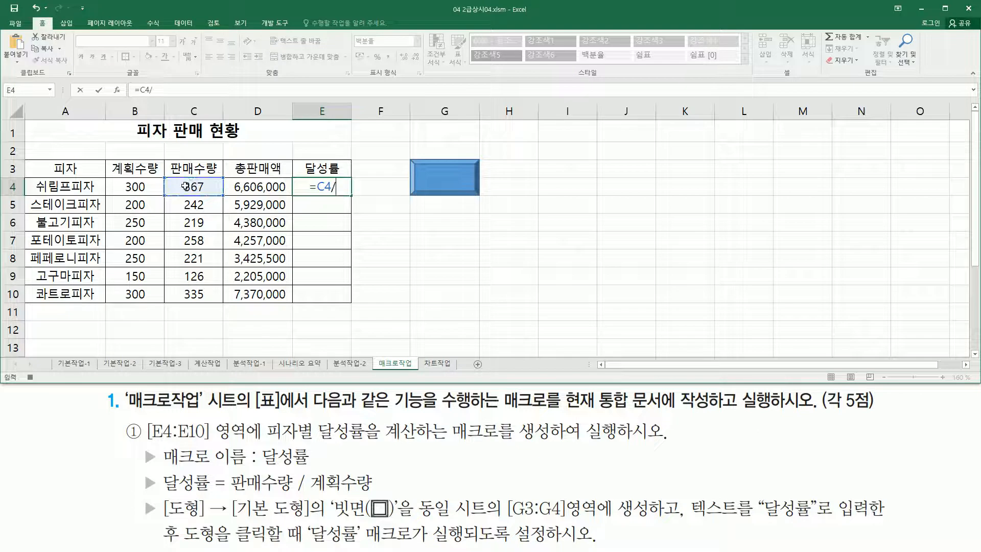
click(145, 188)
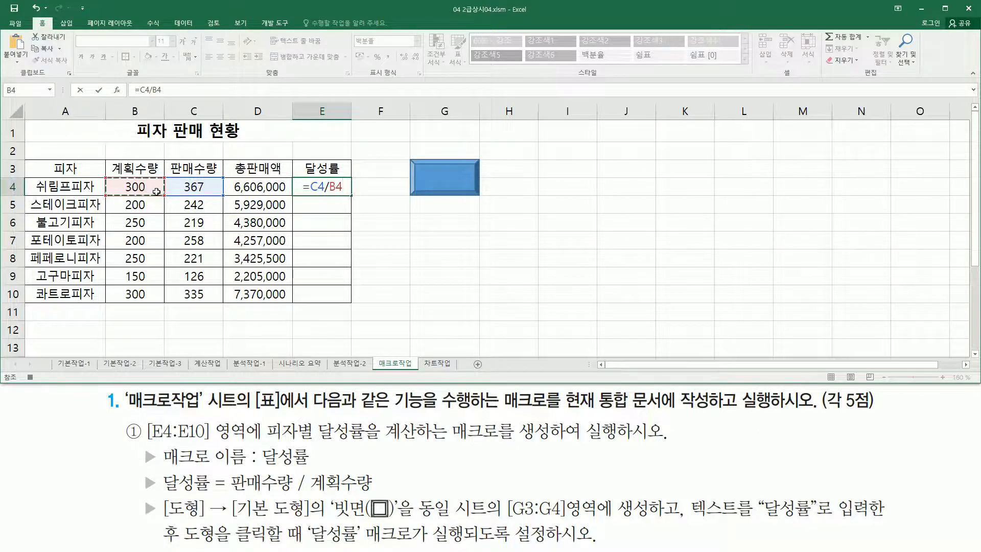
key(Return)
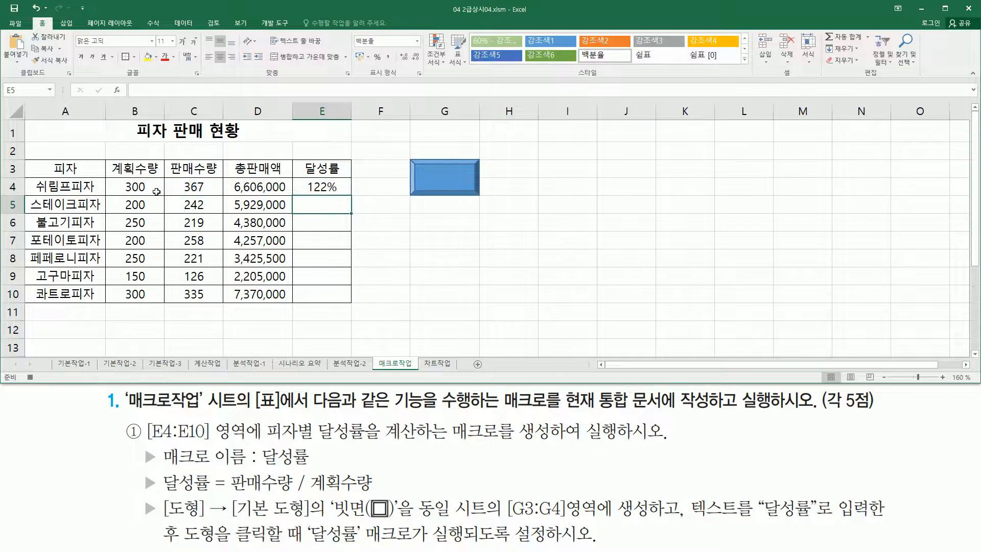
- Fill the E4 formula down through E10 and stop recording the macro
click(345, 189)
drag(352, 196, 343, 299)
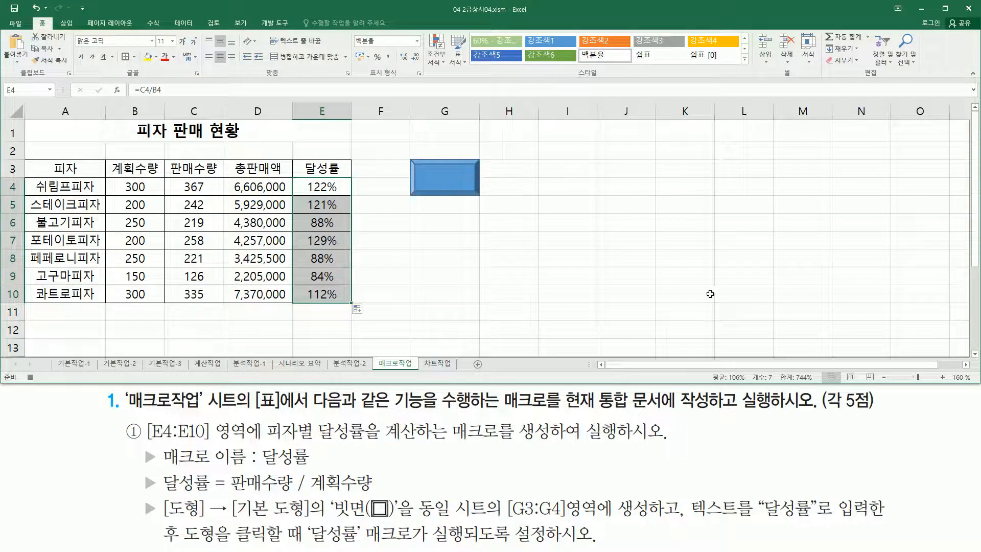
click(736, 212)
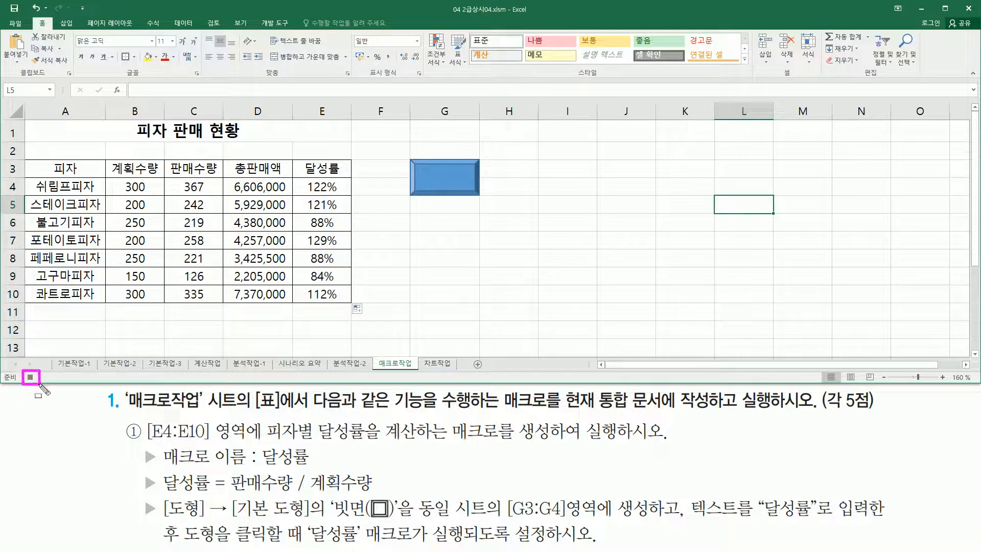
click(30, 378)
key(ctrl+2)
drag(401, 152, 494, 202)
drag(690, 519, 875, 520)
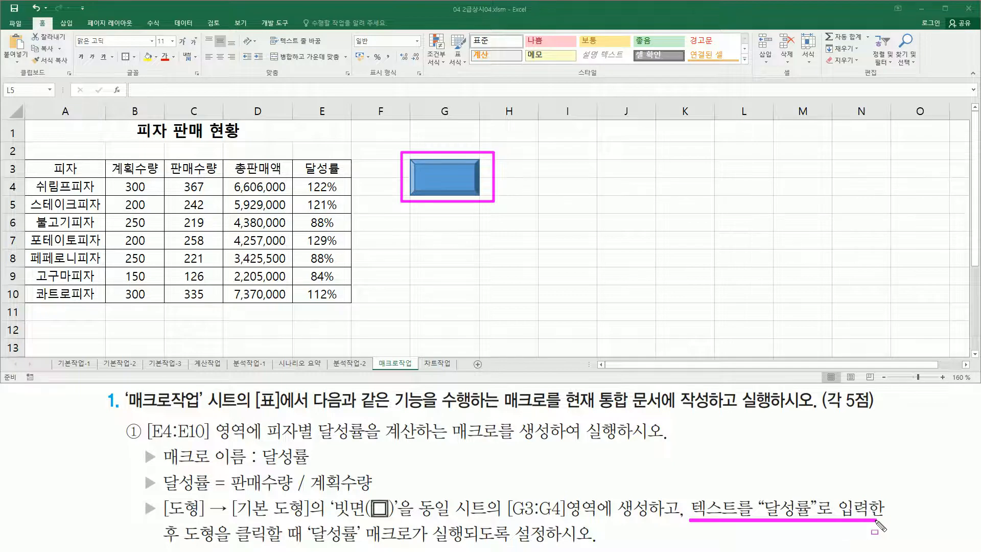
key(Escape)
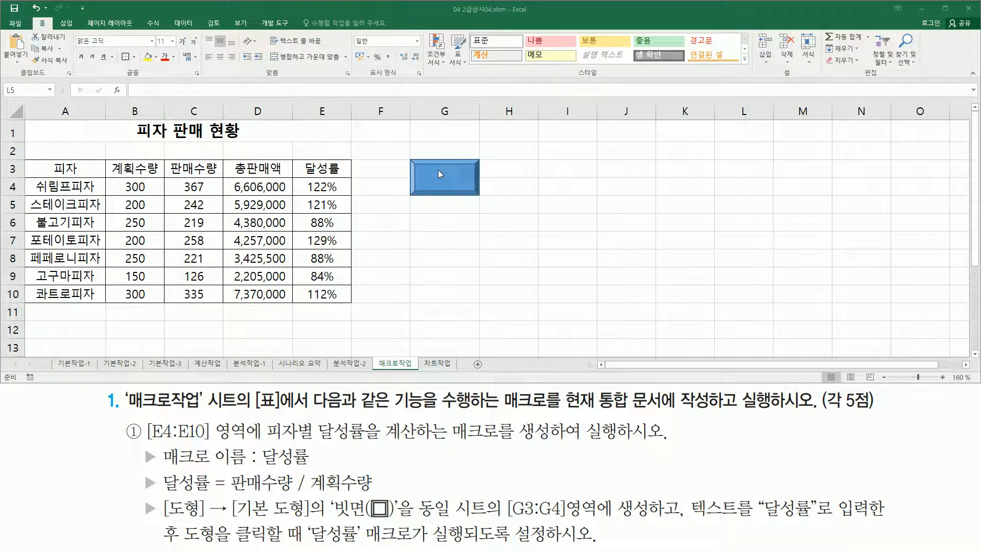
- Label the bevel shape at G3:G4 with the text 달성률
right_click(437, 174)
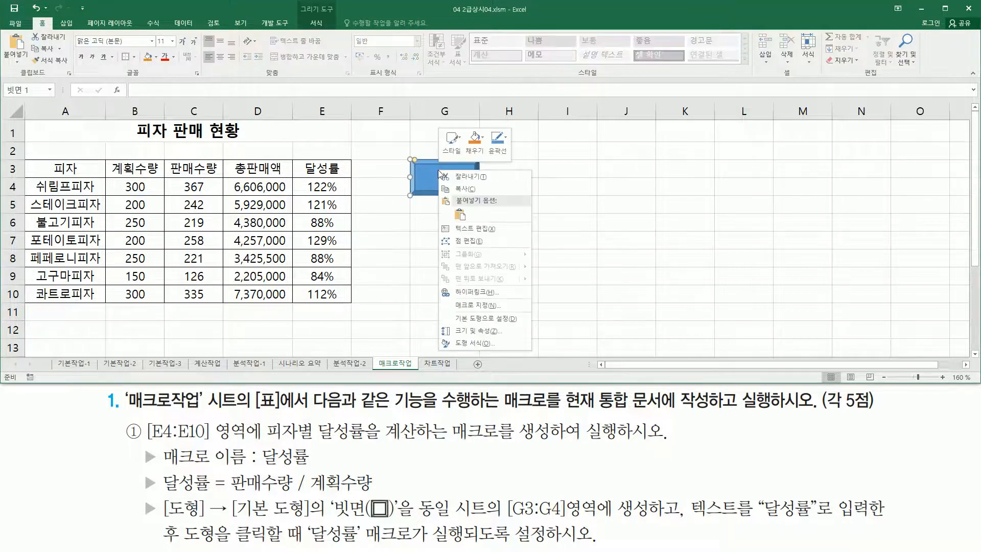
click(499, 231)
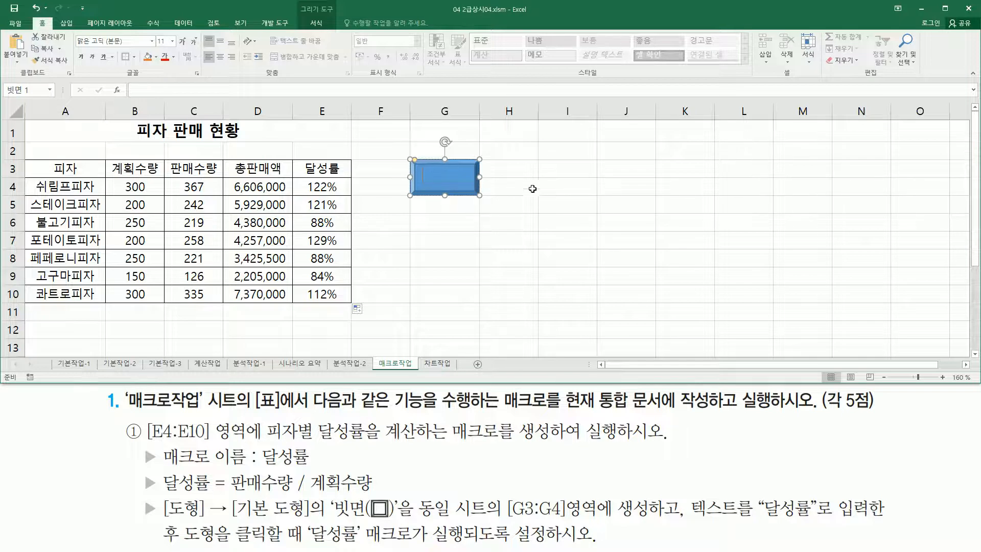
text(달성률)
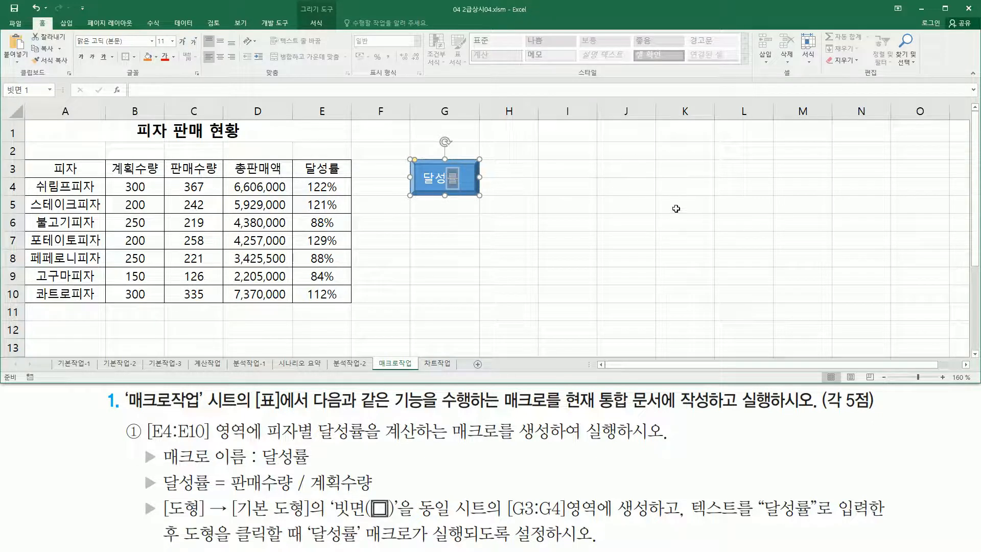
click(739, 182)
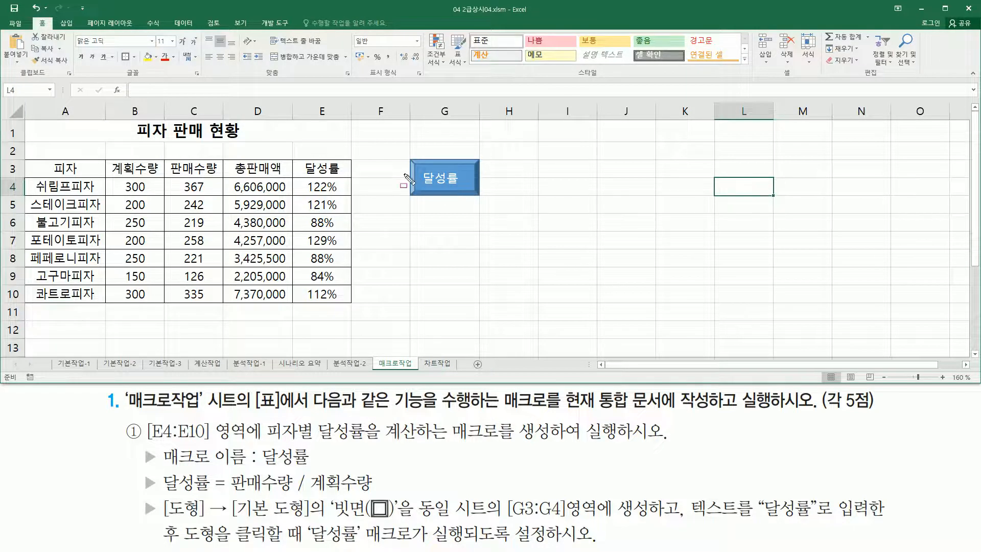
mouse_move(401, 151)
mouse_down()
mouse_move(415, 200)
mouse_move(487, 203)
mouse_up()
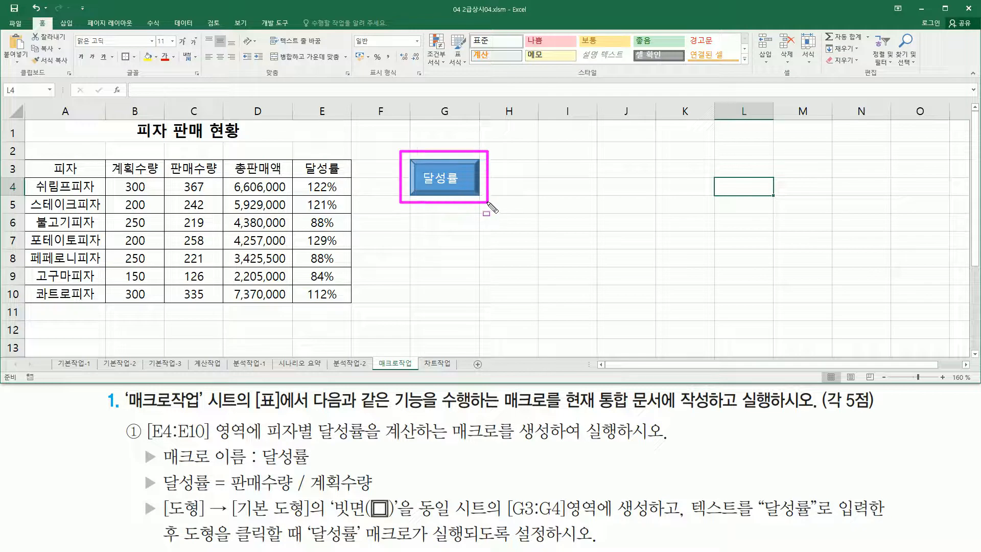
key(Escape)
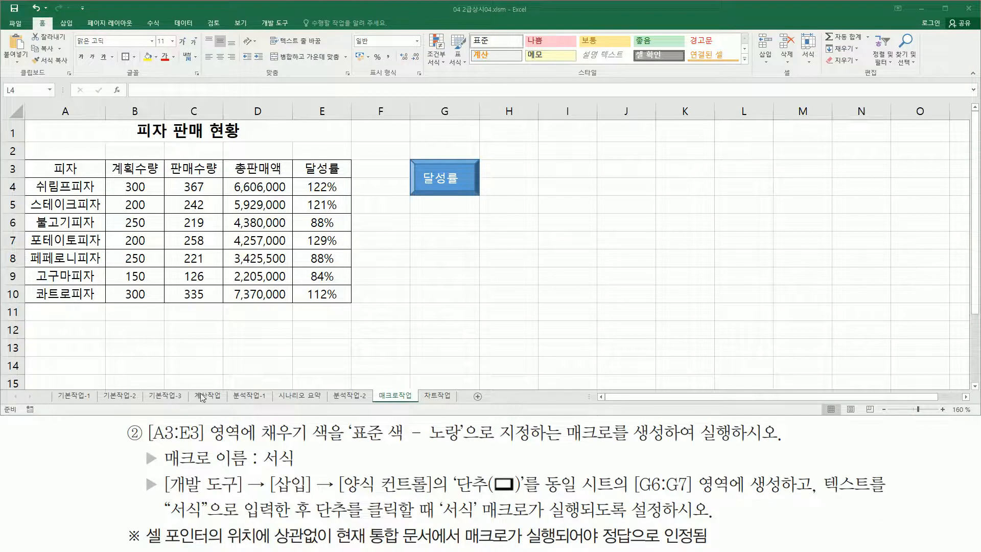
drag(146, 443, 238, 444)
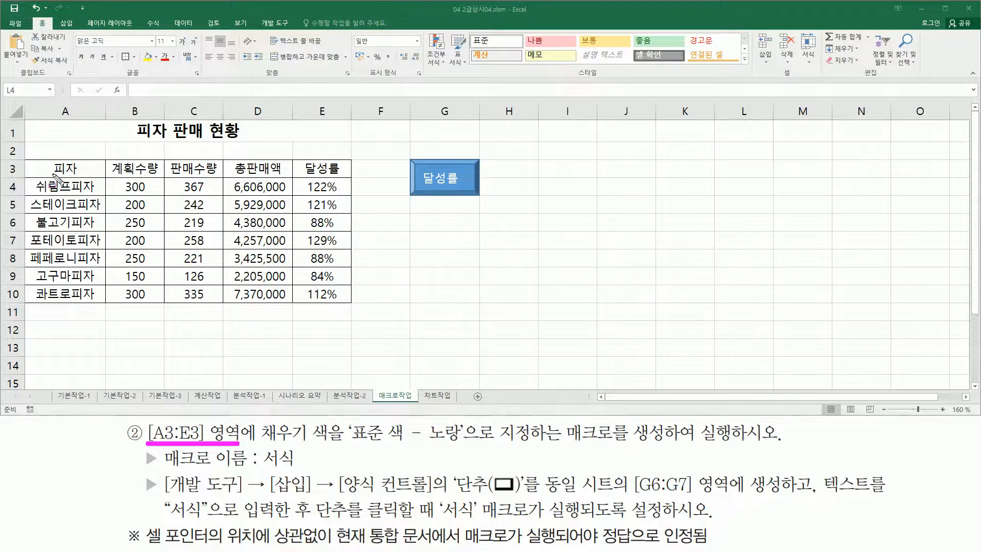
mouse_move(30, 161)
mouse_down()
mouse_move(334, 171)
mouse_move(349, 182)
mouse_up()
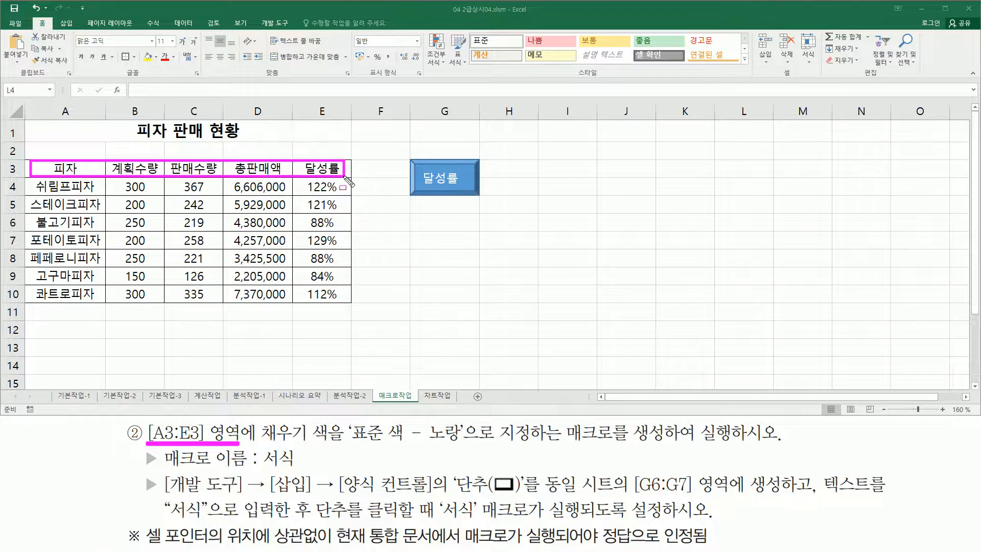
mouse_move(257, 440)
mouse_down()
mouse_move(314, 444)
mouse_move(325, 427)
mouse_move(464, 445)
mouse_up()
drag(562, 445, 754, 445)
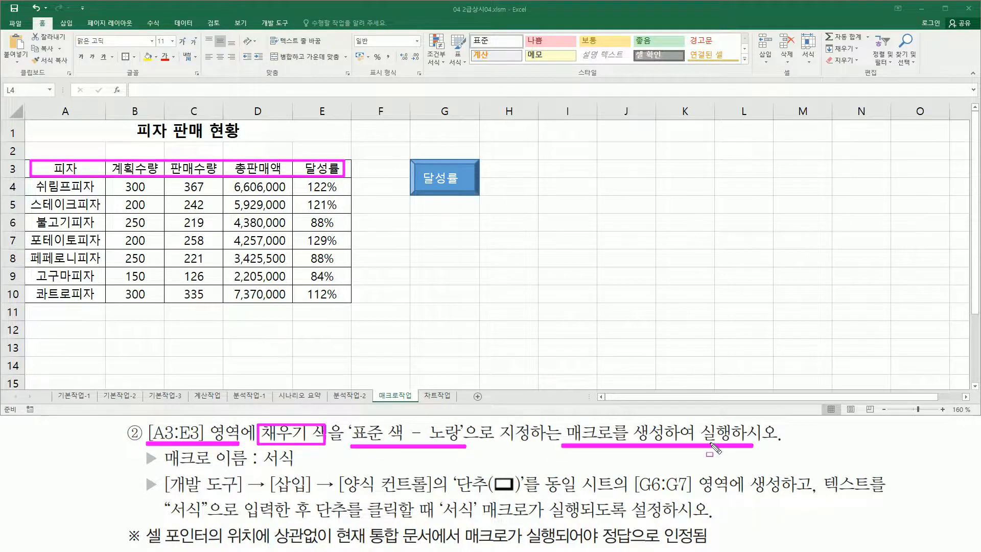
drag(261, 468, 300, 467)
drag(164, 495, 434, 495)
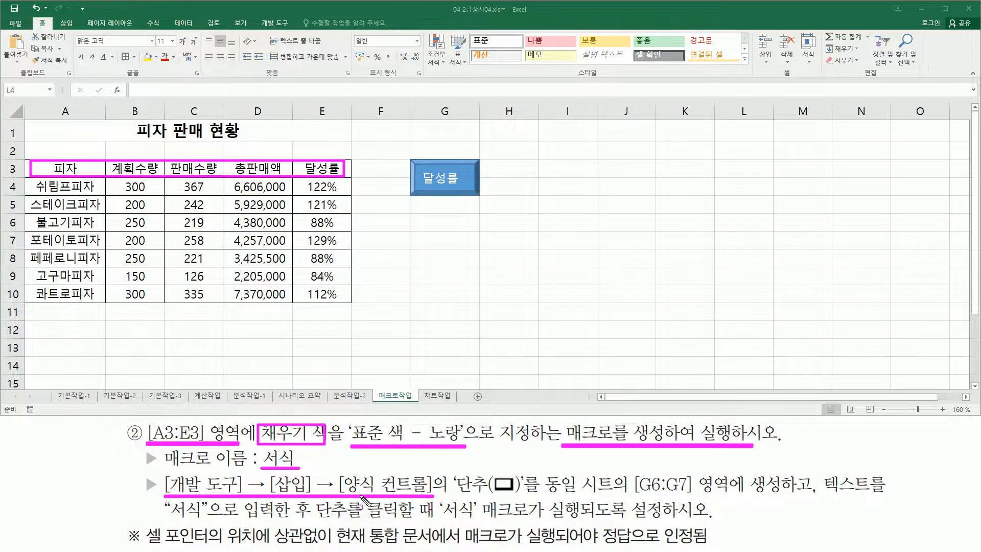
mouse_move(450, 468)
mouse_down()
mouse_move(494, 498)
mouse_move(526, 500)
mouse_up()
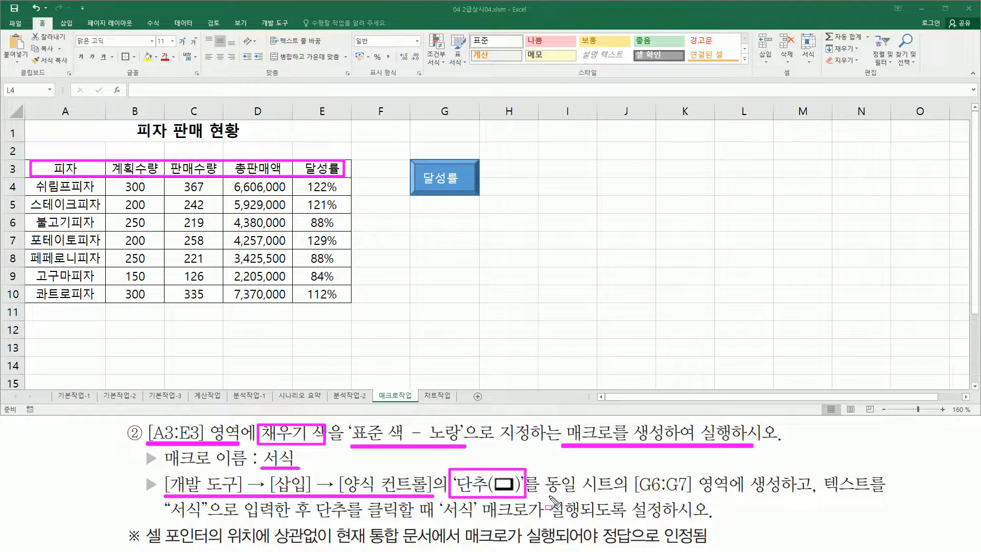
drag(551, 494, 781, 493)
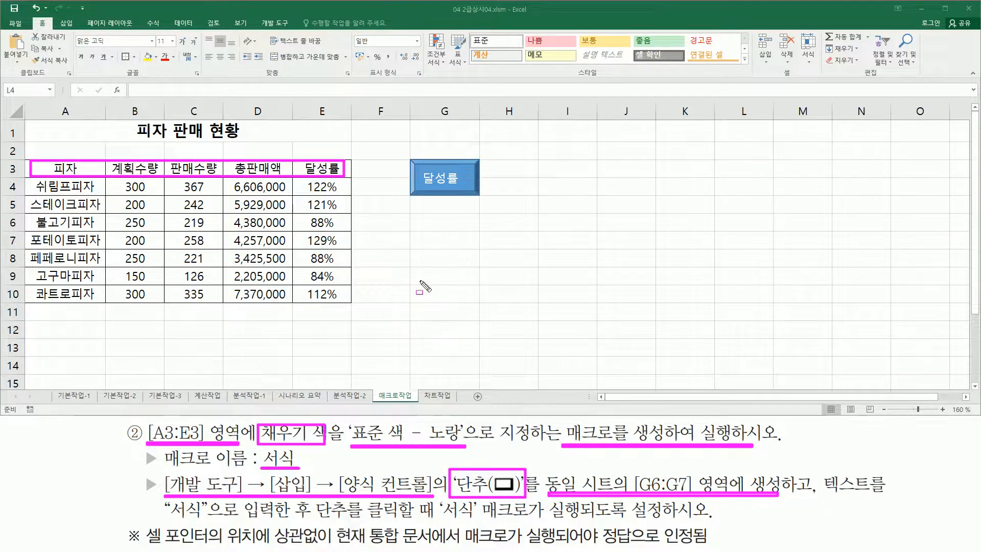
mouse_move(410, 214)
mouse_down()
mouse_move(449, 255)
mouse_move(479, 250)
mouse_up()
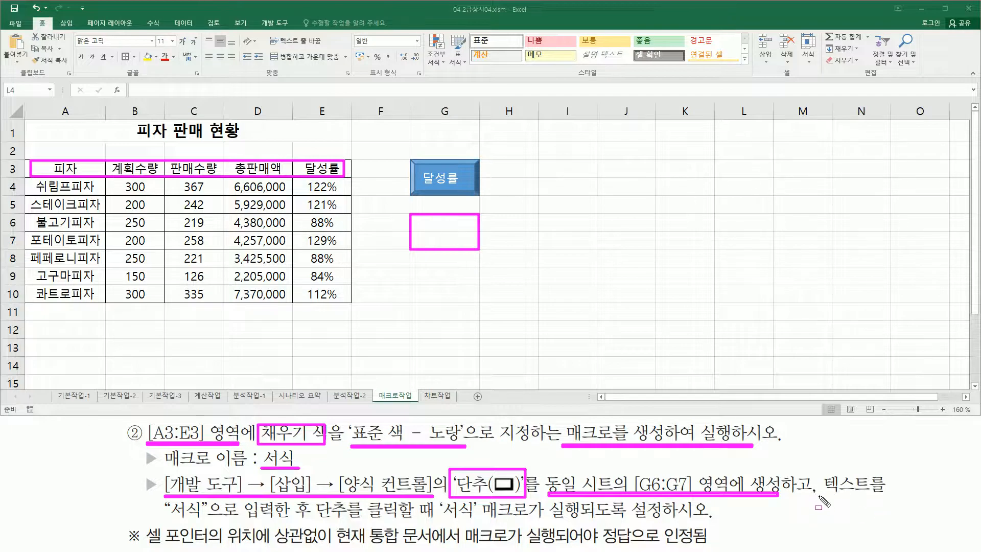
drag(168, 518, 588, 526)
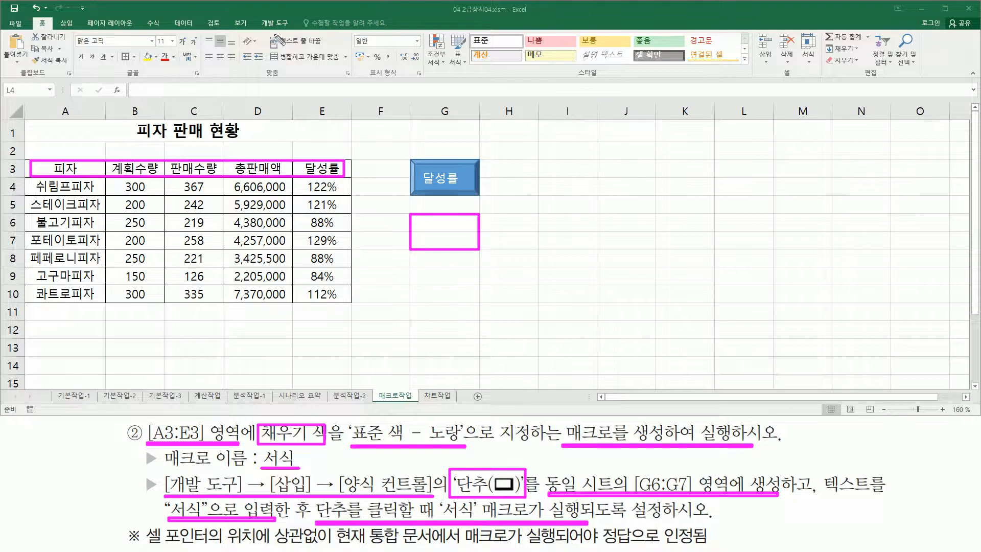
key(Escape)
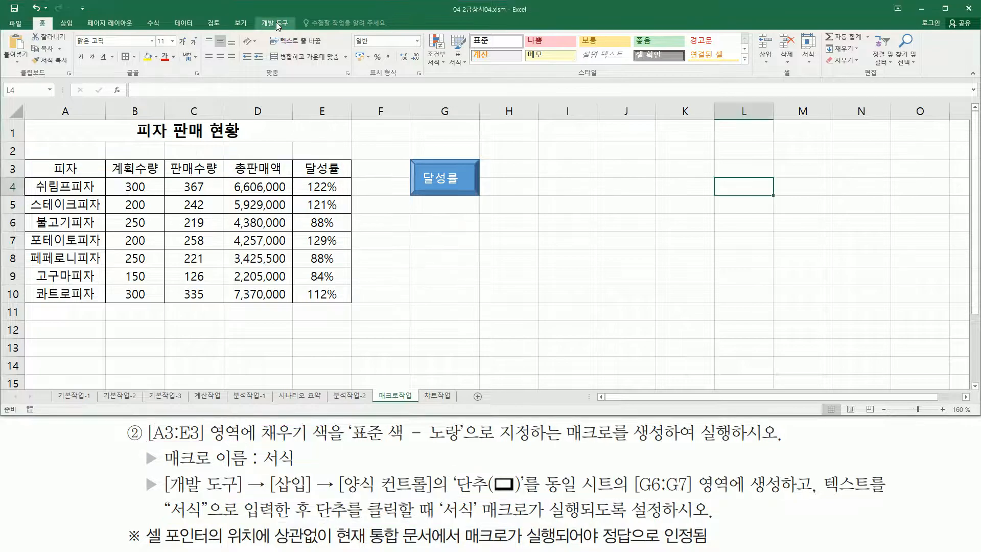
- Insert a 단추 (button) form control covering cells G6:G7 on the 매크로작업 sheet
click(277, 24)
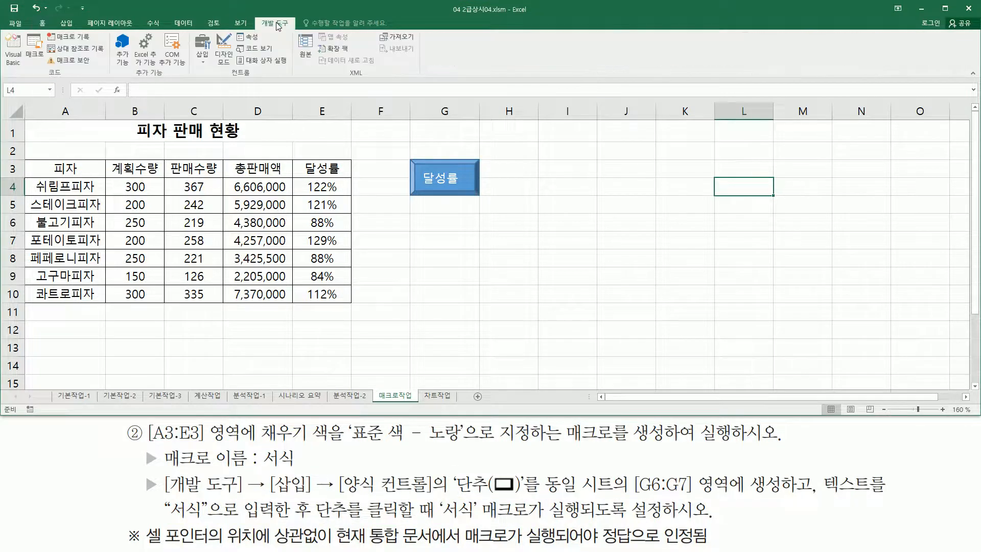
click(203, 60)
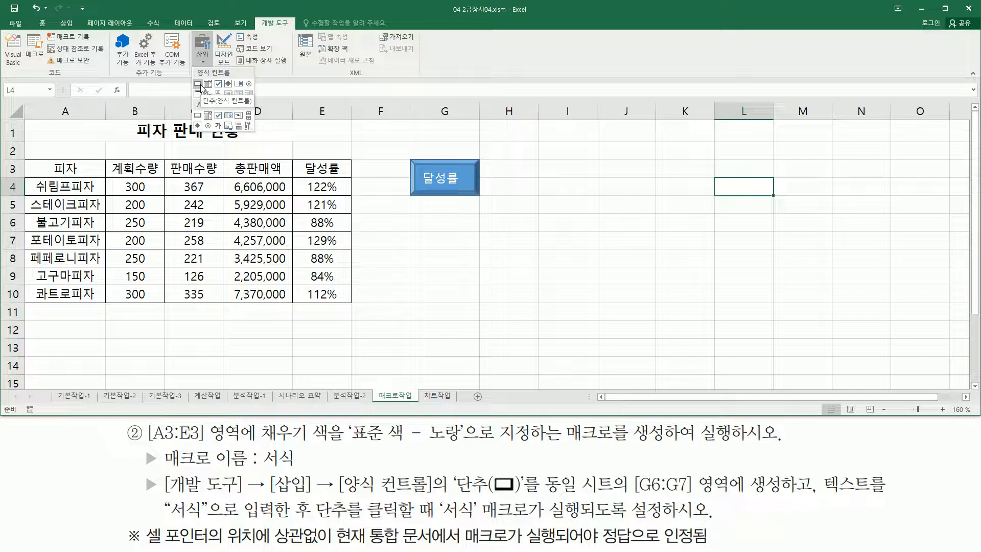
click(199, 85)
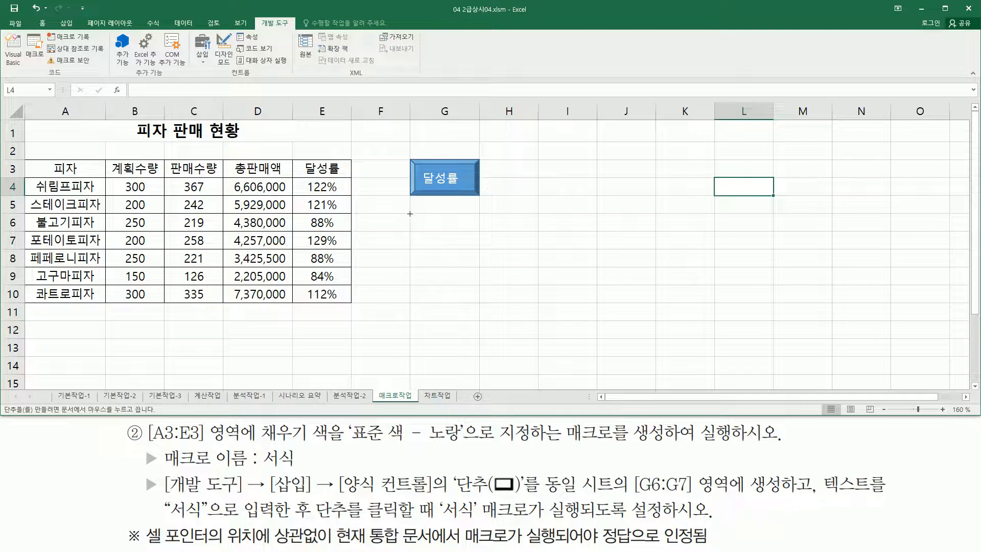
drag(410, 212, 417, 246)
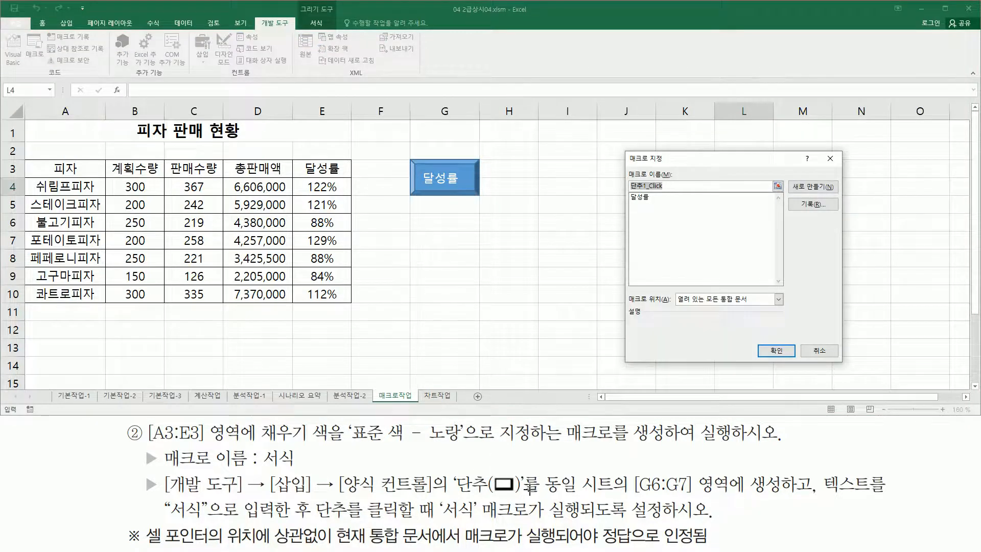
drag(626, 152, 847, 372)
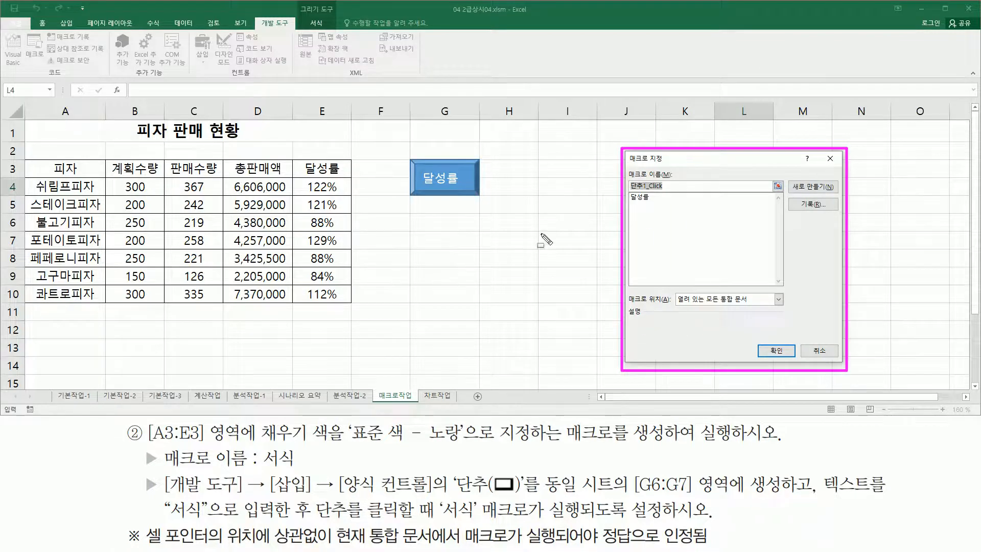
drag(404, 152, 484, 202)
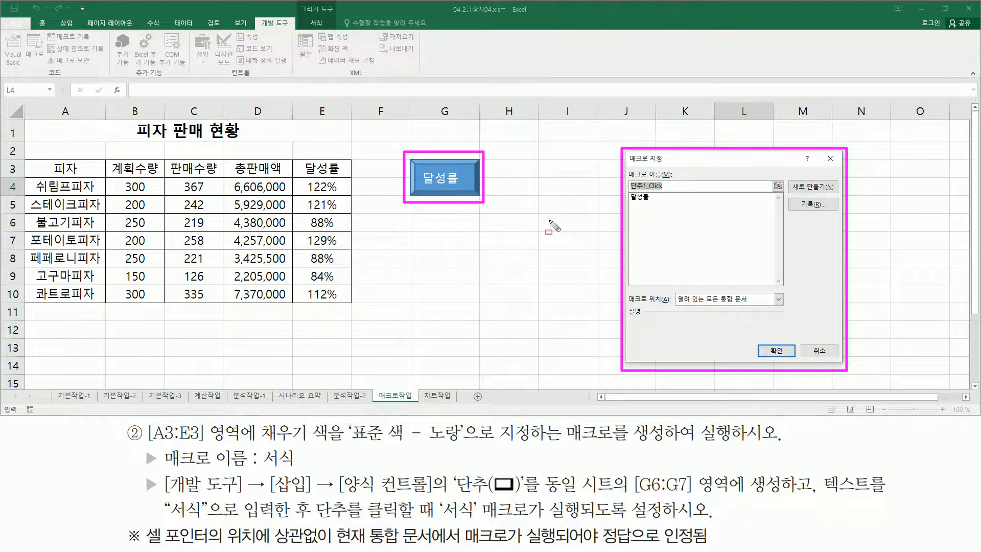
key(Escape)
click(667, 158)
key(ctrl+shift+d)
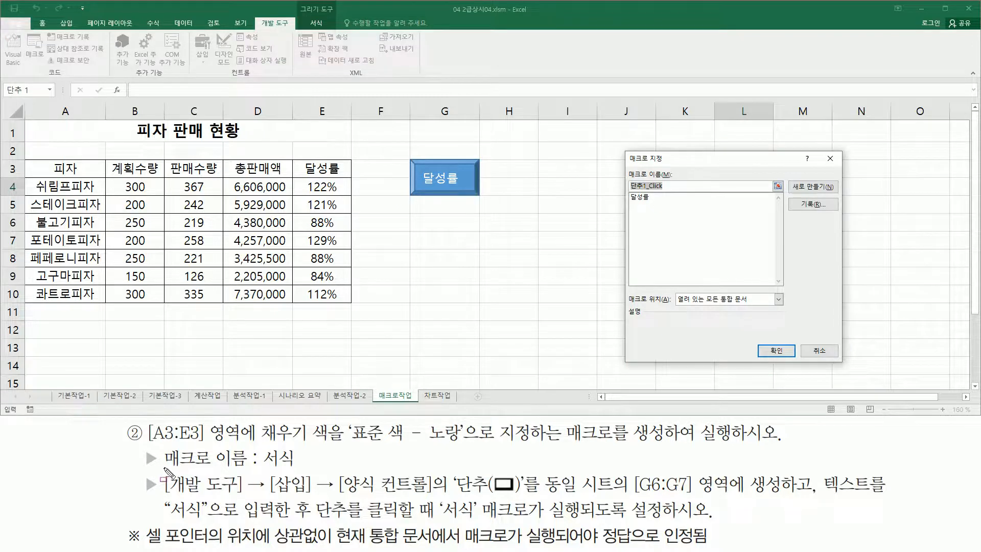
mouse_move(163, 472)
mouse_down()
mouse_move(291, 472)
mouse_move(302, 443)
mouse_up()
key(Escape)
- Assign a new macro named 서식 to the button and choose to record it
click(701, 162)
text(서식)
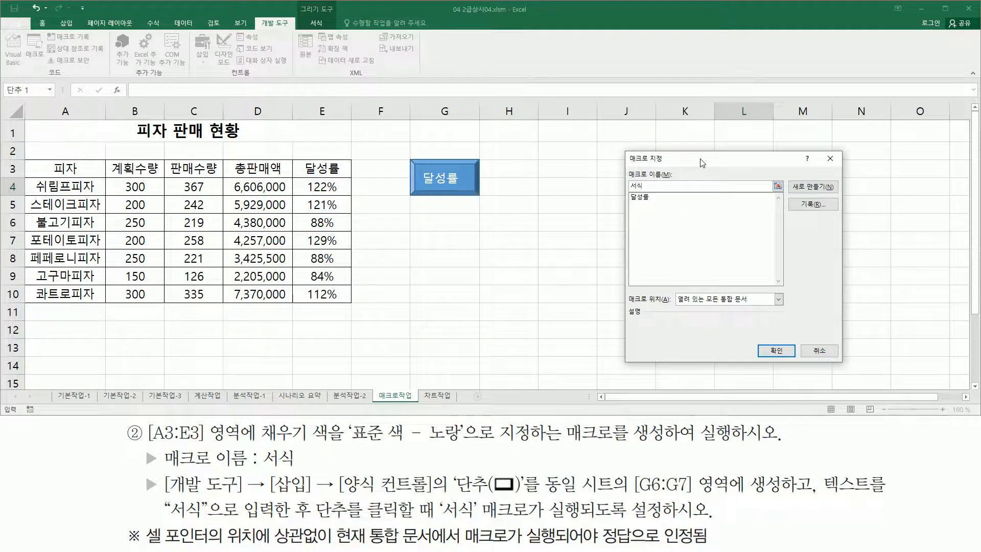
drag(626, 171, 677, 195)
mouse_move(799, 197)
mouse_down()
mouse_move(819, 197)
mouse_move(826, 212)
mouse_up()
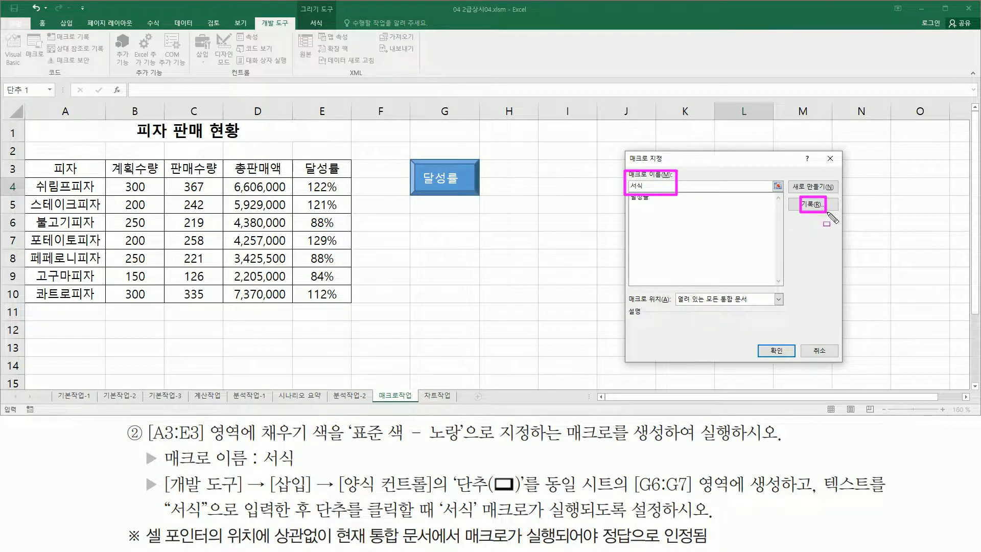
key(Escape)
click(819, 208)
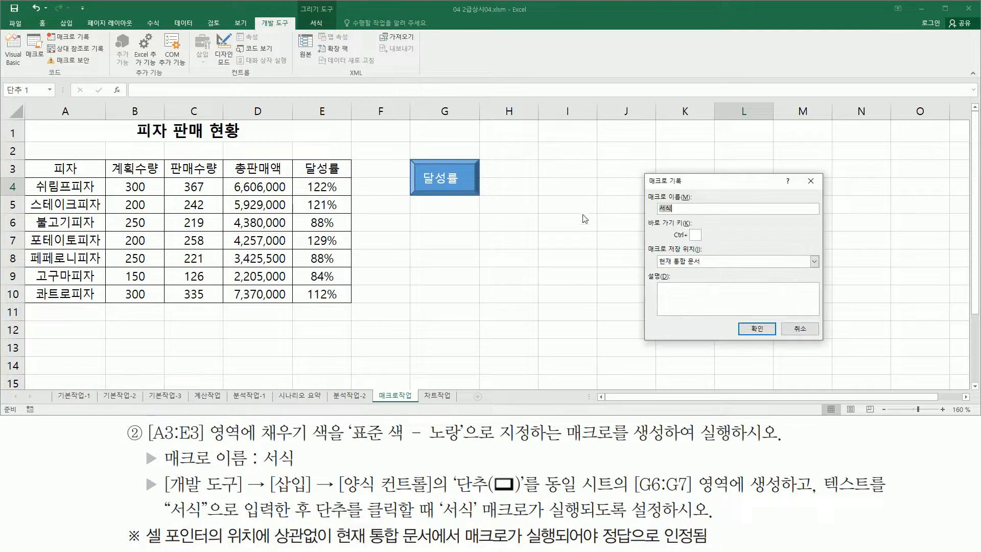
- Start recording the 서식 macro, stored in the current workbook (현재 통합 문서)
mouse_move(645, 189)
mouse_down()
mouse_move(649, 209)
mouse_move(699, 217)
mouse_up()
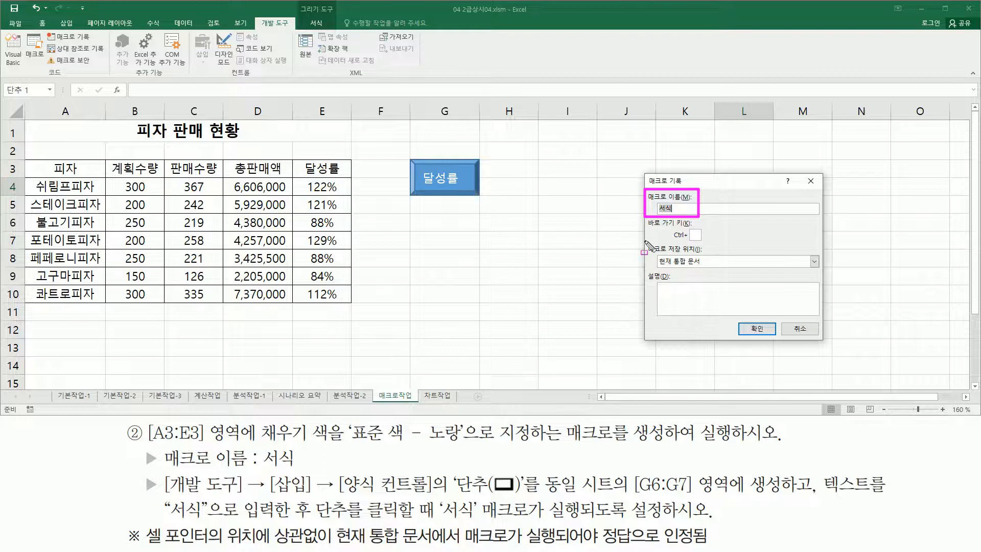
drag(645, 241, 709, 272)
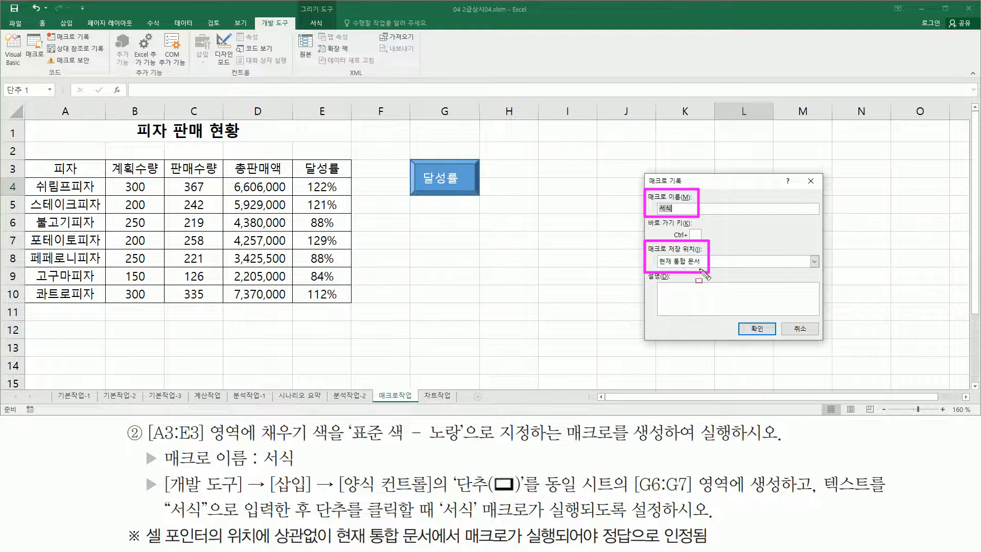
drag(736, 320, 778, 340)
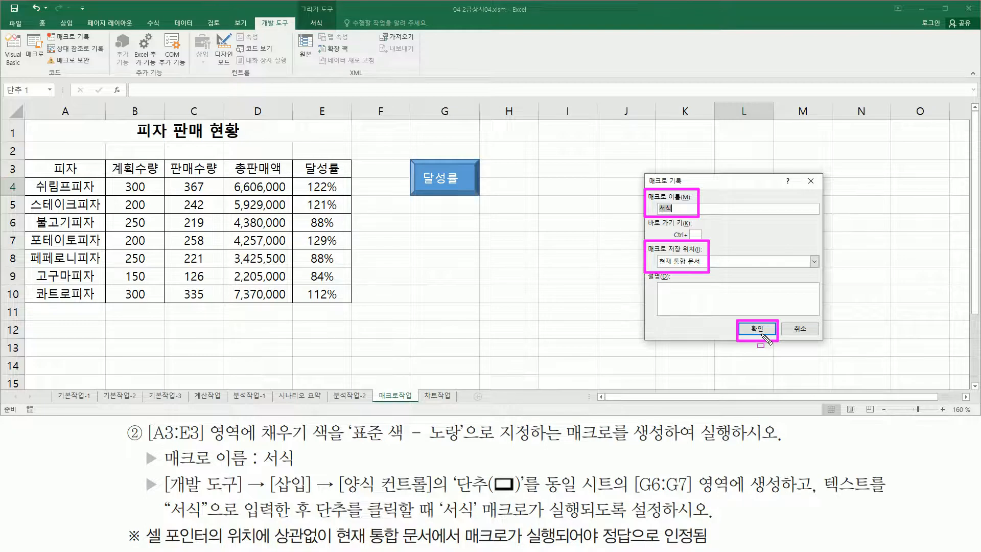
click(756, 328)
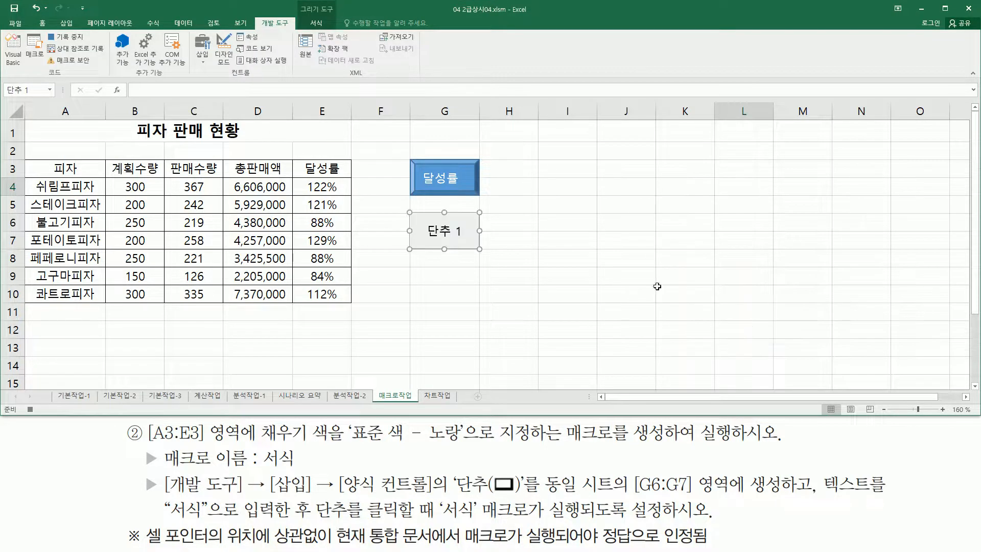
drag(45, 29, 90, 46)
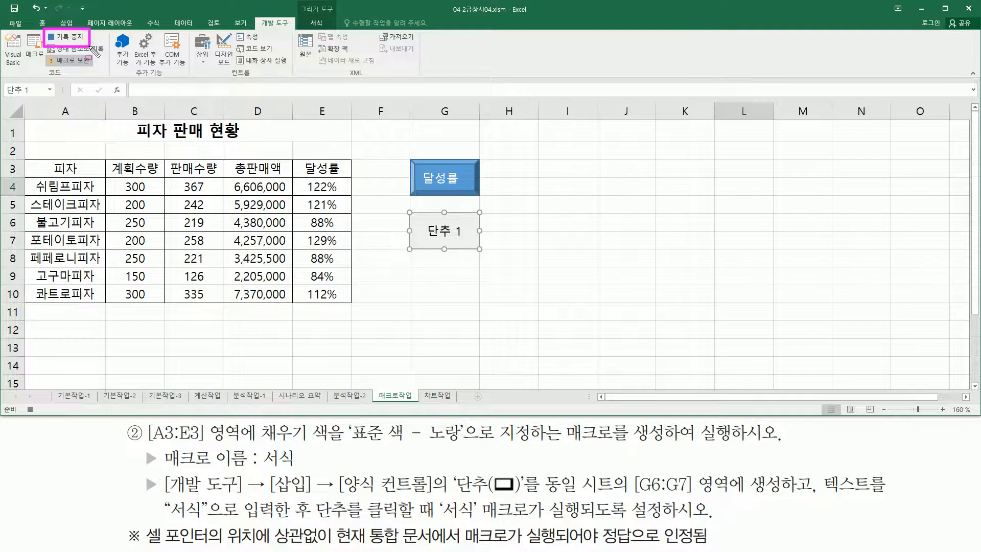
drag(22, 400, 44, 415)
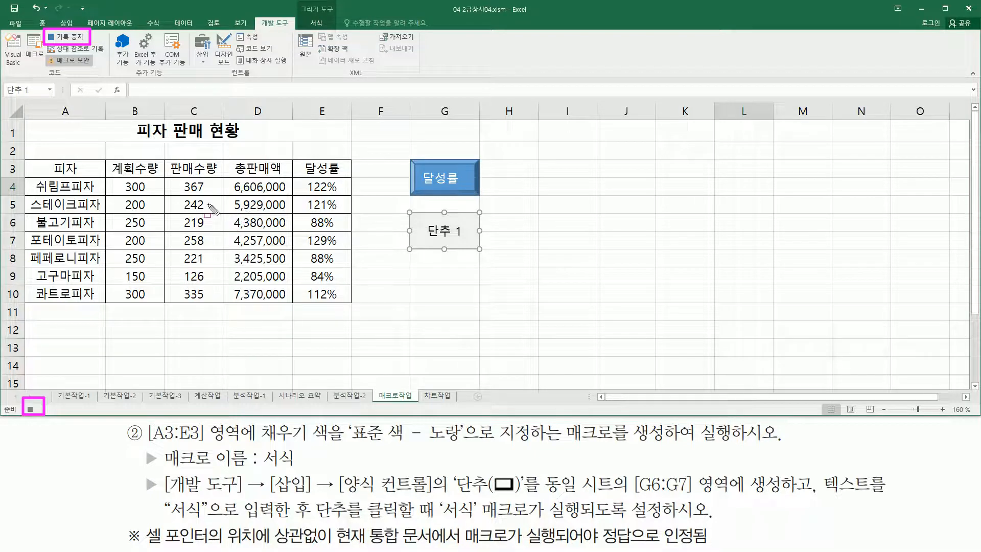
key(Escape)
- Fill the header cells A3:E3 with the standard color yellow (표준 색 - 노랑)
click(59, 168)
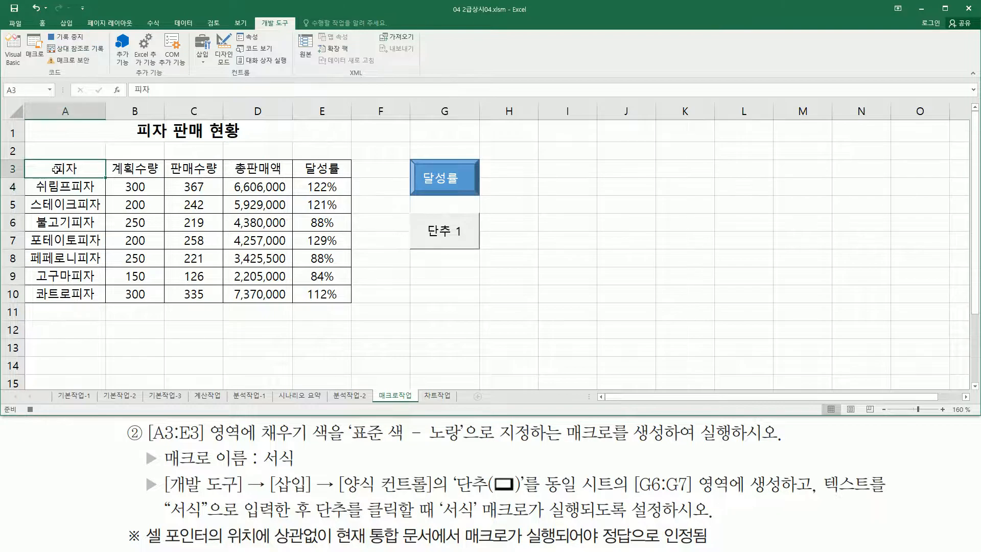
drag(50, 168, 312, 171)
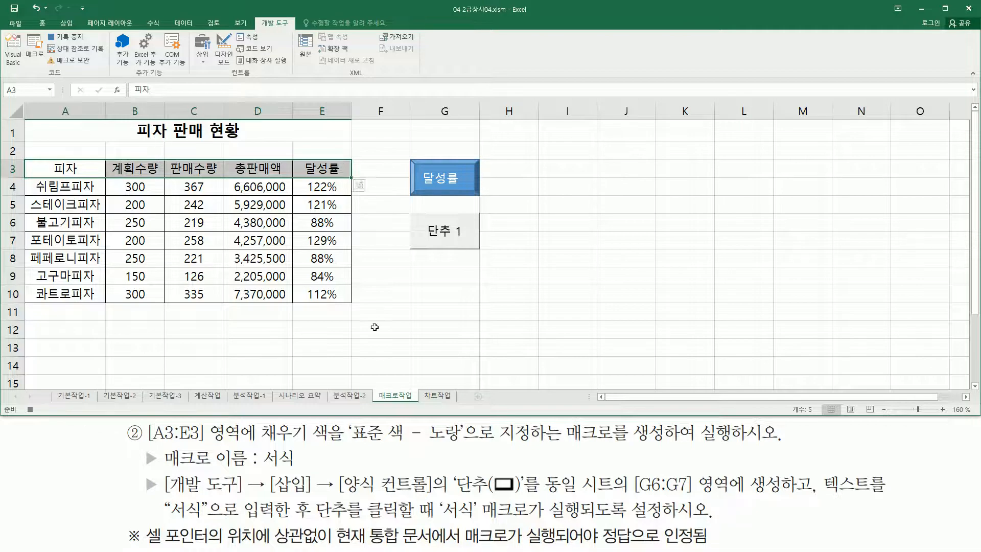
drag(261, 439, 463, 442)
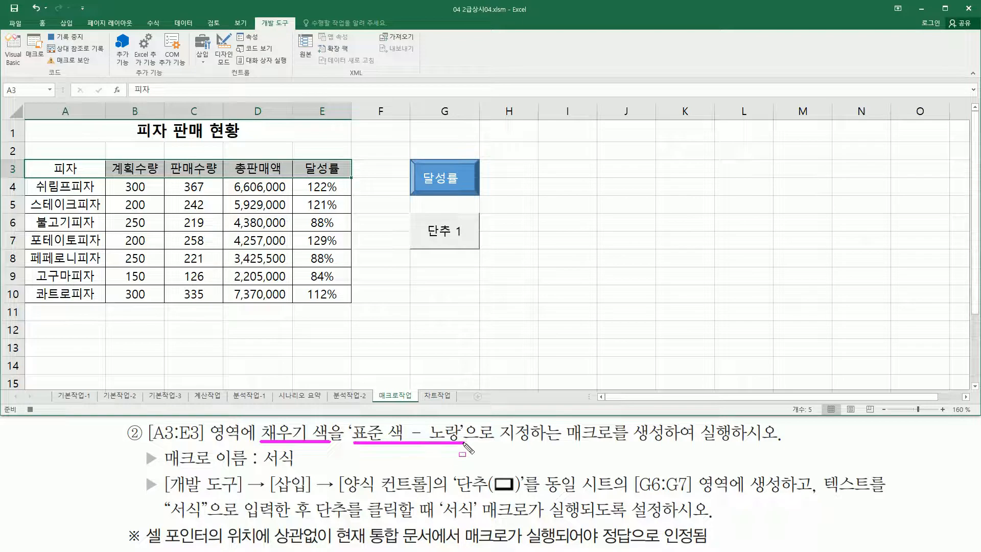
drag(33, 16, 45, 28)
click(43, 24)
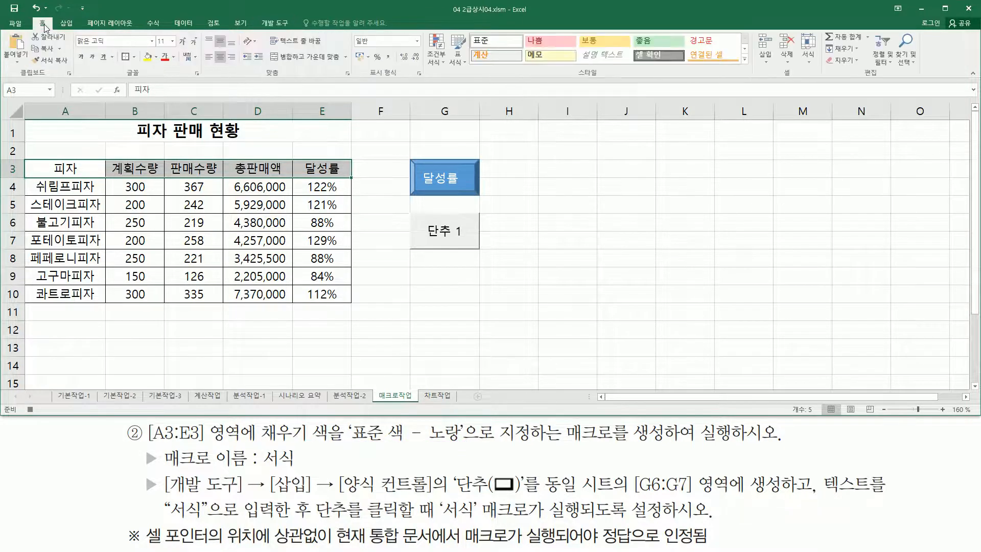
drag(138, 48, 163, 68)
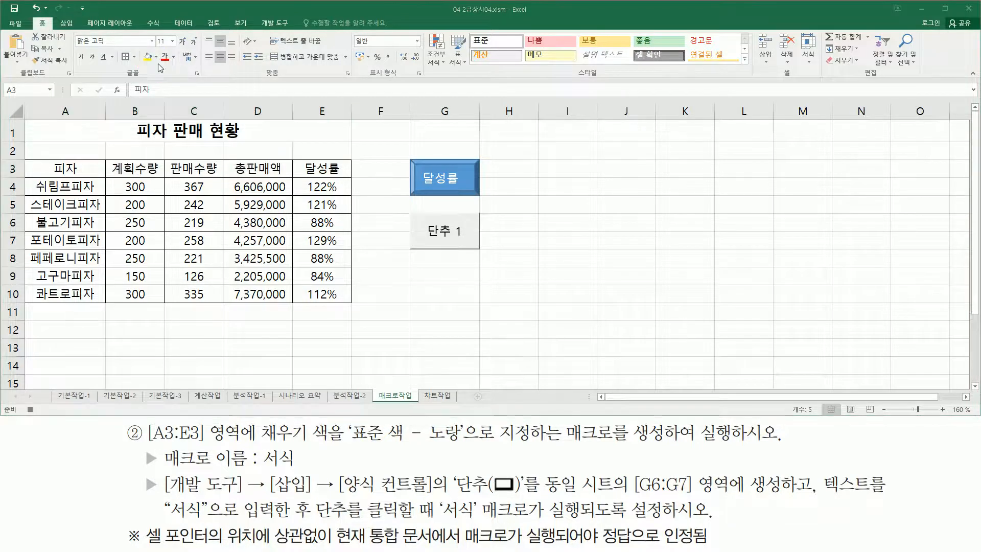
click(158, 60)
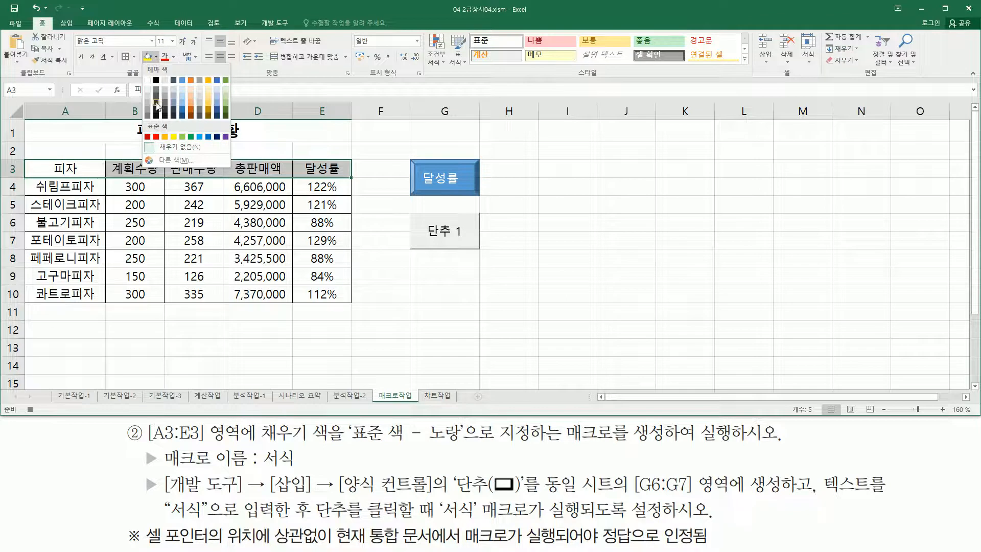
click(173, 137)
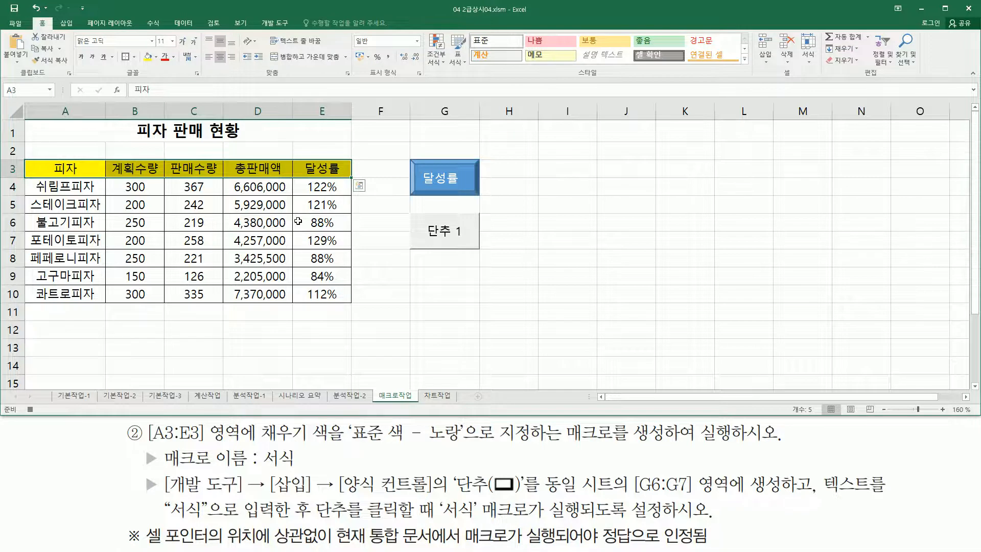
- Select cell L5 and stop recording the 서식 macro
click(750, 199)
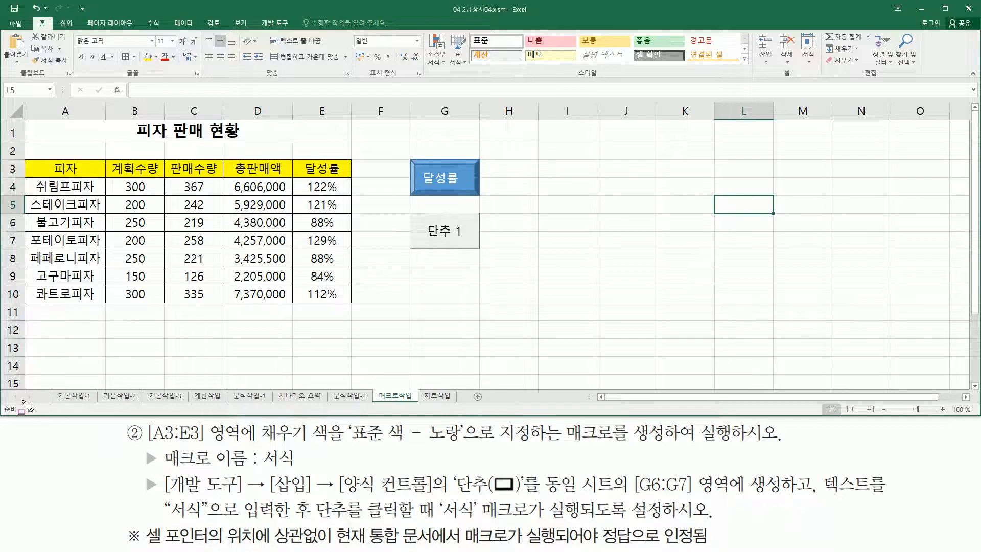
click(30, 409)
key(Escape)
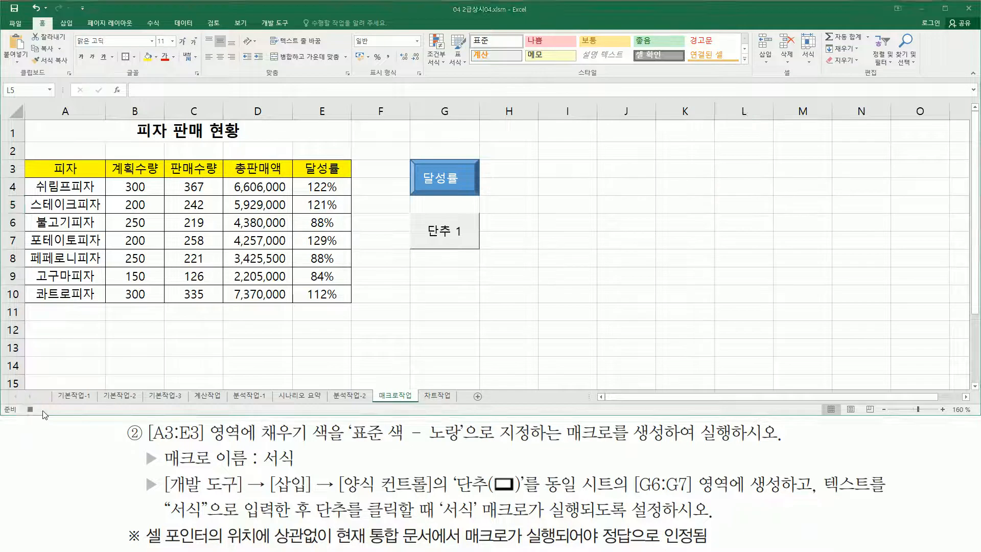
click(30, 409)
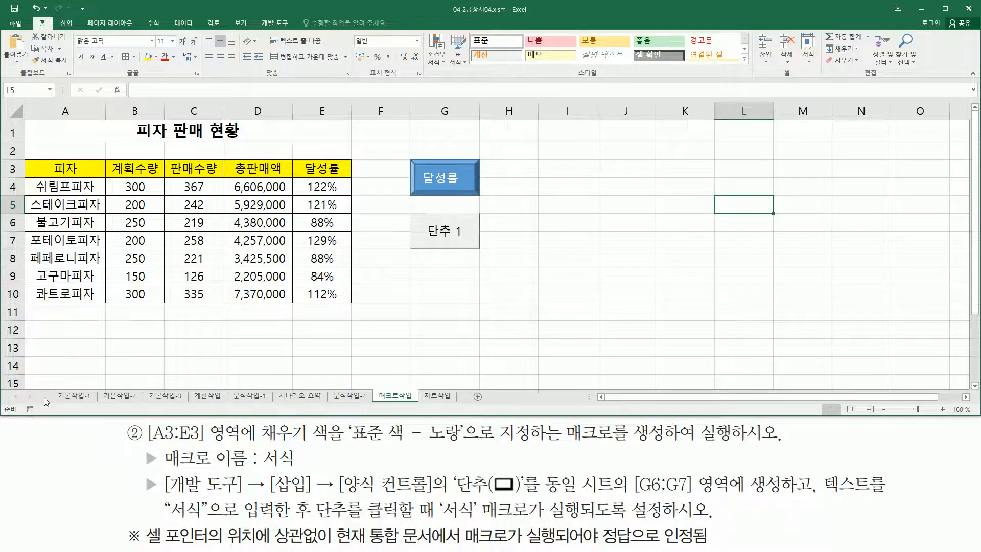
- Replace the label of the button at G6:G7 with the text 서식
right_click(460, 225)
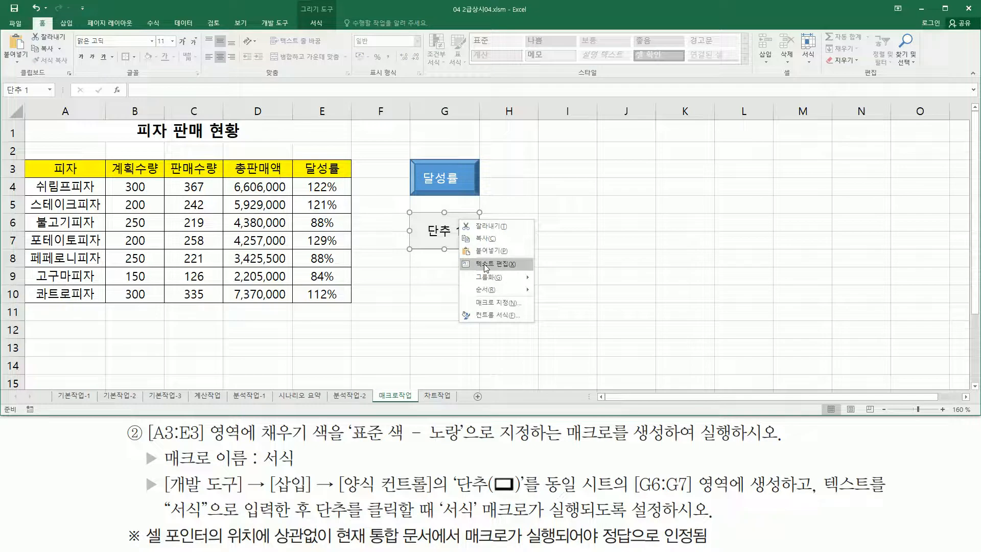
click(486, 264)
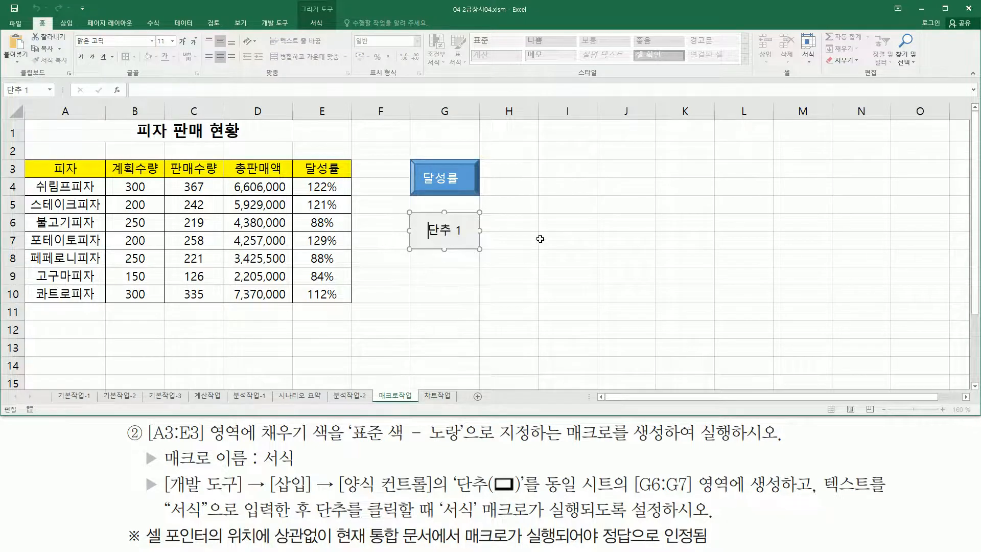
key(Delete)
key(Delete)
key(Delete)
key(Delete)
text(섯식)
click(667, 207)
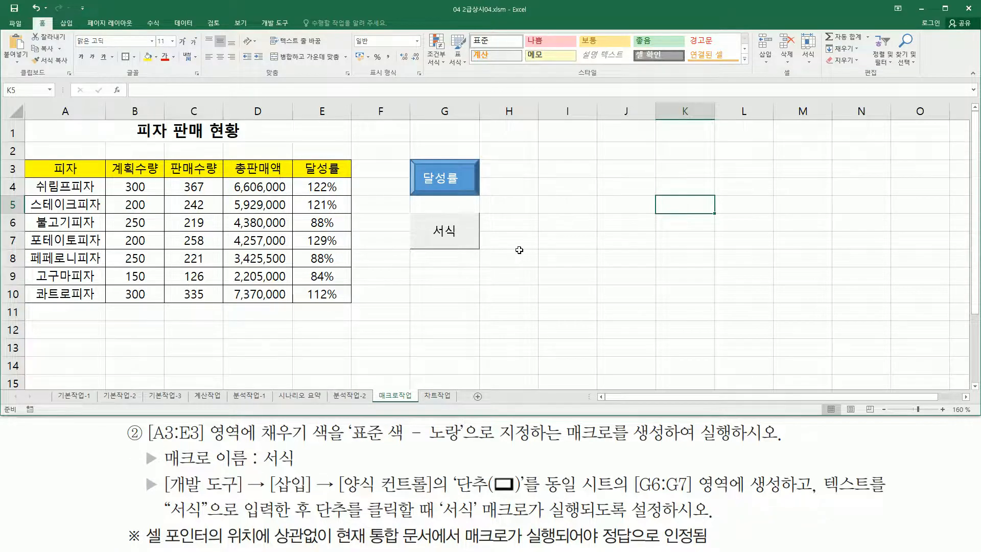
- Clear the 달성률 results in E4:E10 to prepare a test of the macro
mouse_move(143, 519)
mouse_down()
mouse_move(199, 546)
mouse_move(723, 547)
mouse_up()
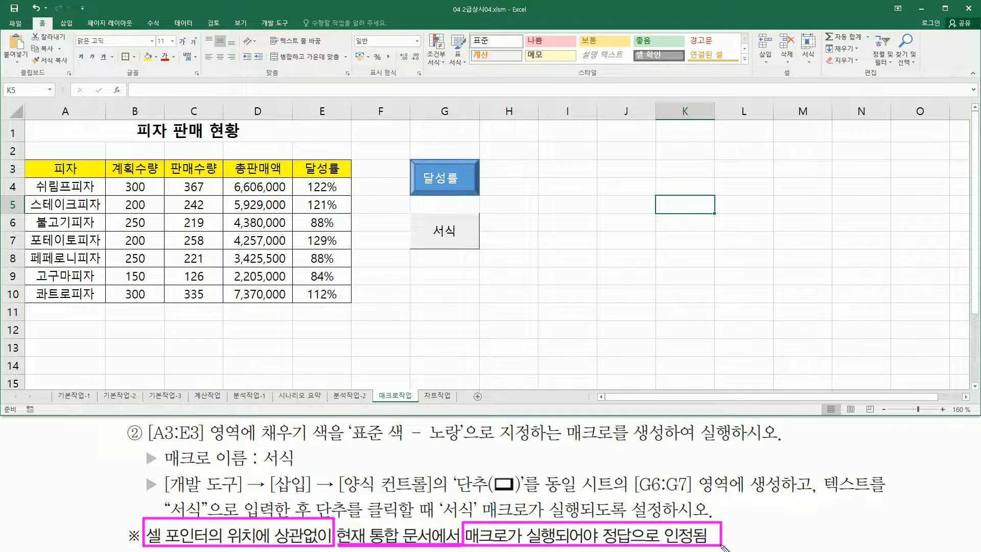
key(Escape)
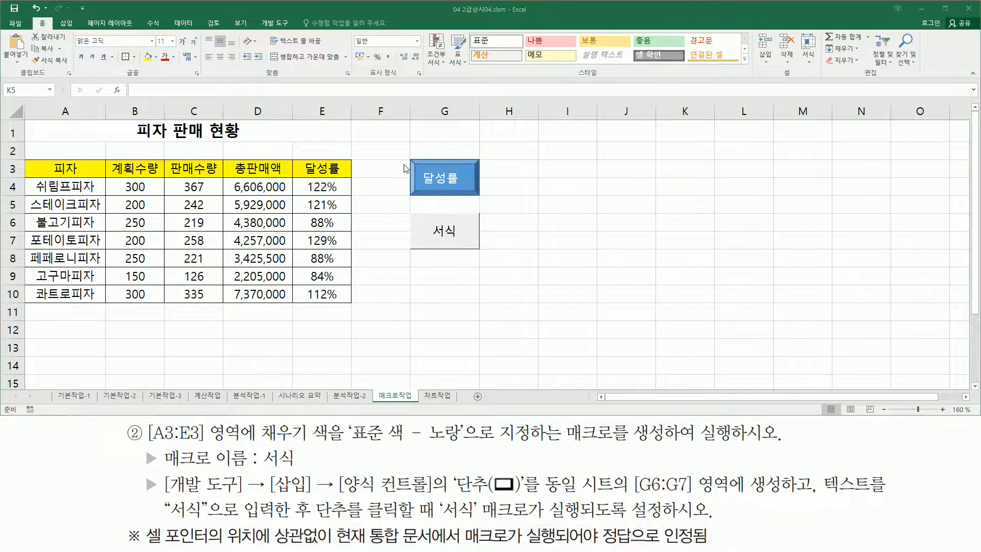
click(329, 186)
drag(330, 186, 342, 294)
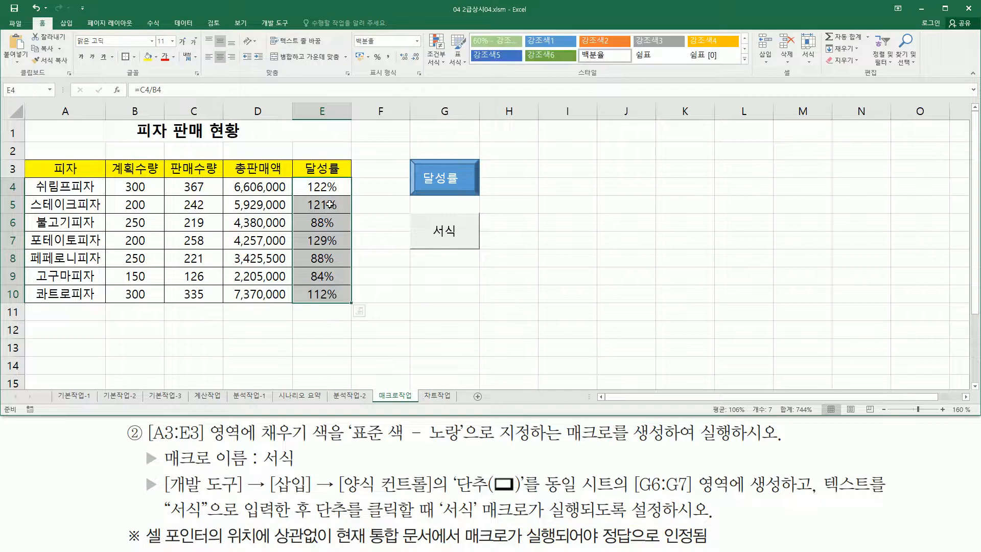
key(Delete)
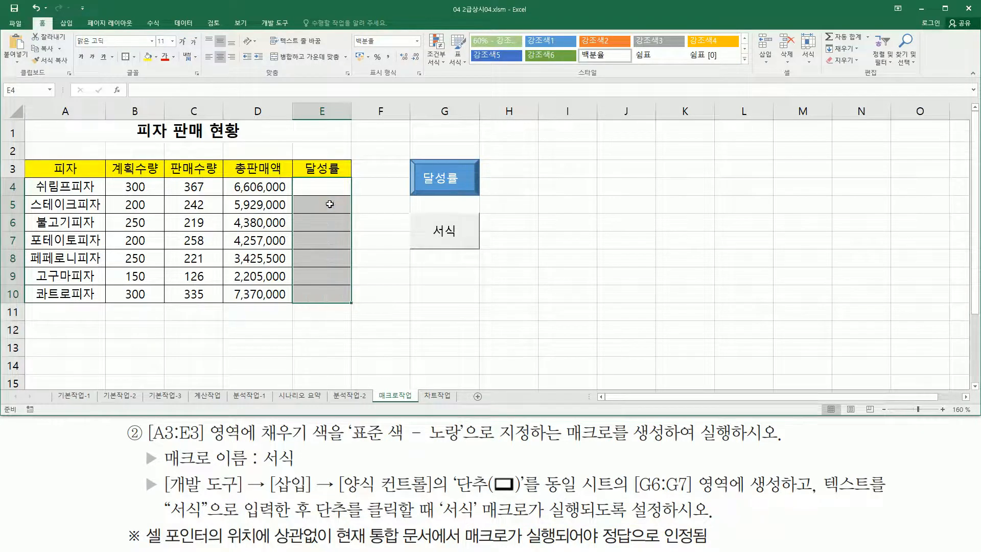
- Remove the fill color from the header cells A3:E3
drag(76, 168, 335, 163)
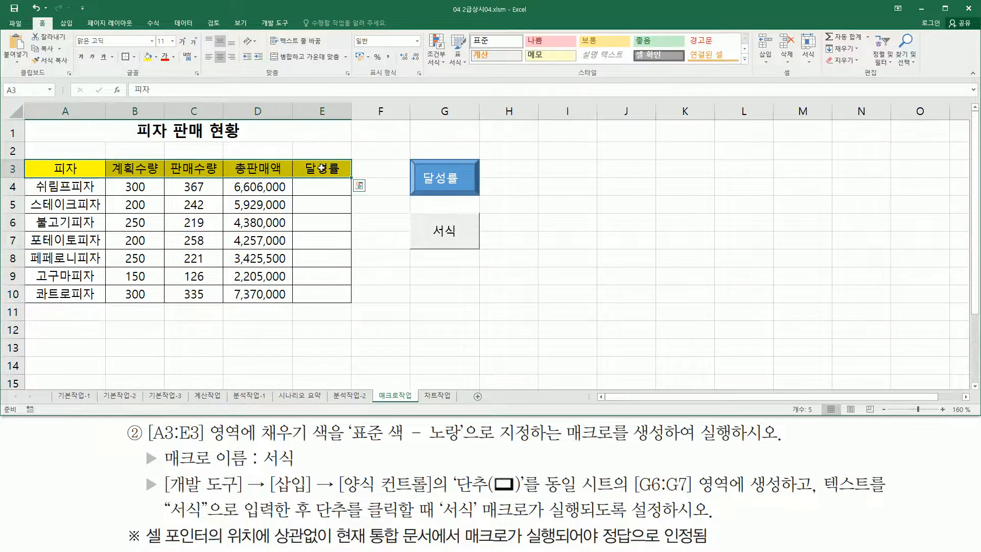
click(157, 58)
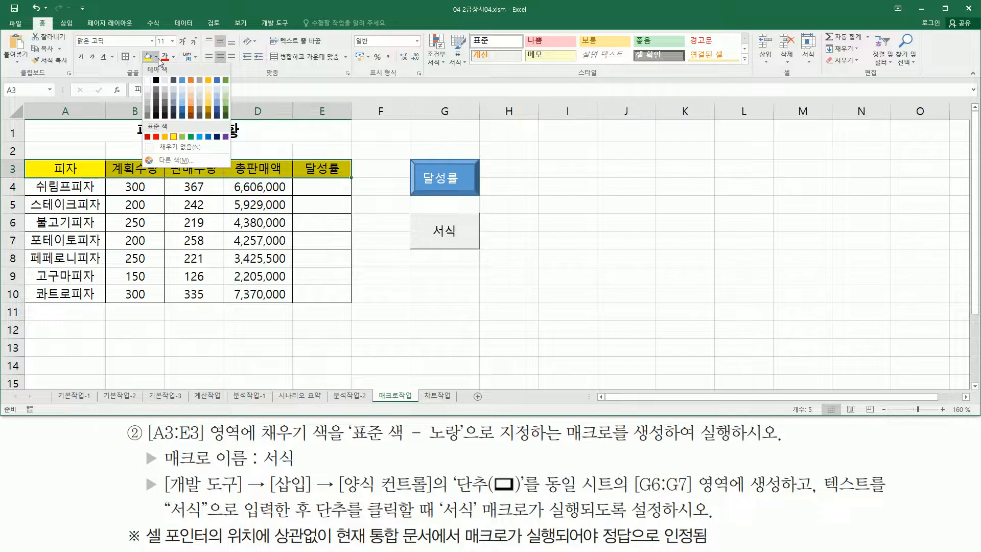
click(176, 147)
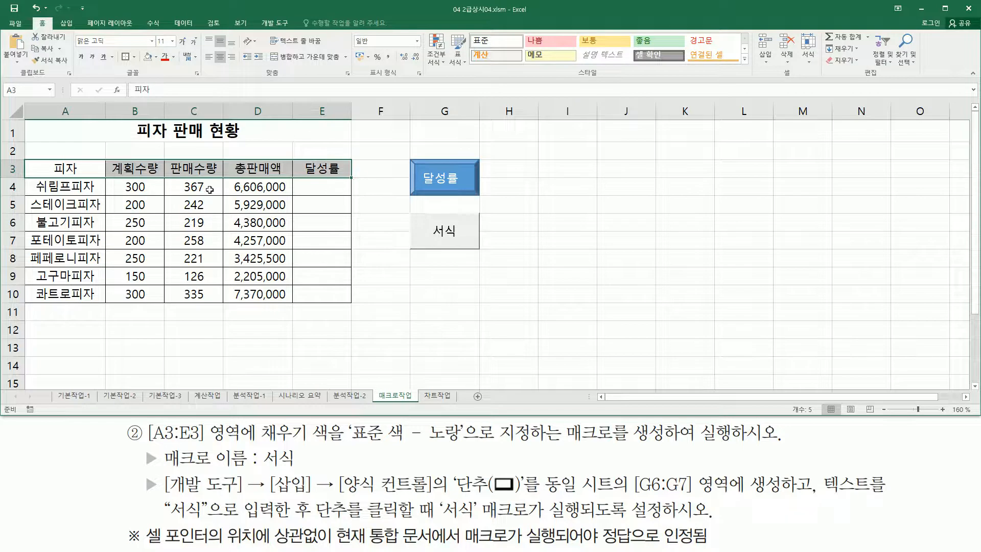
- Run the 달성률 macro from the bevel shape with the cell pointer on the merged title cell A1
click(321, 190)
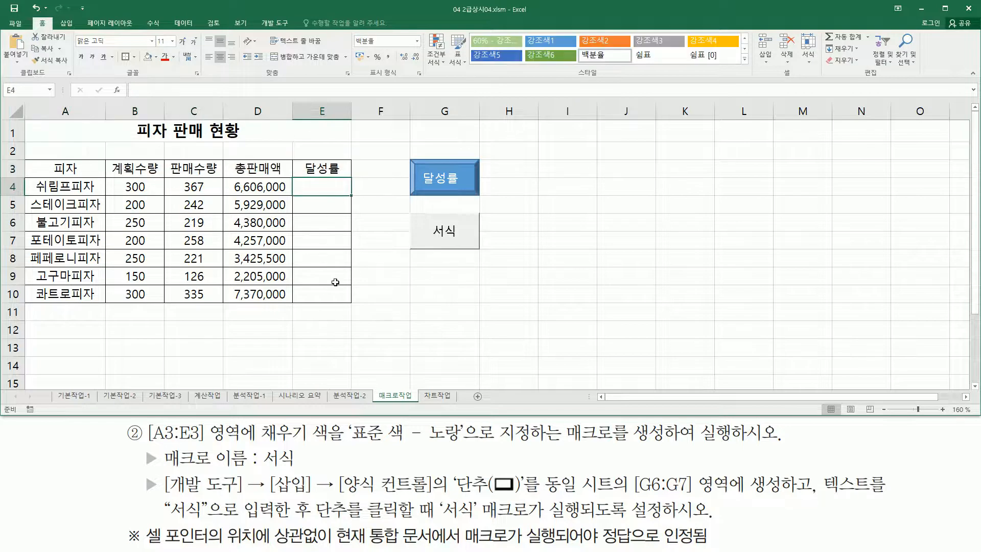
click(659, 169)
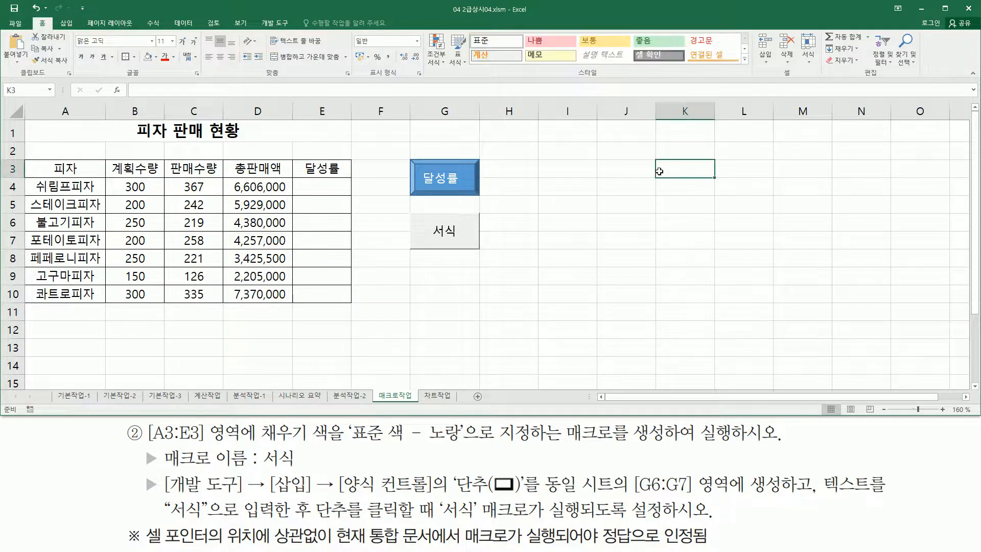
click(664, 218)
click(743, 221)
click(736, 171)
click(635, 182)
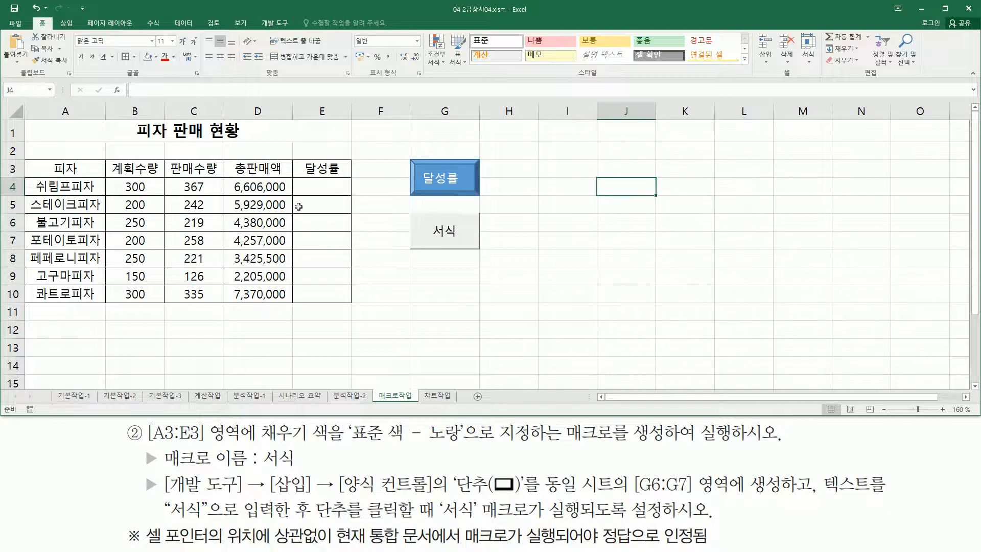
click(269, 137)
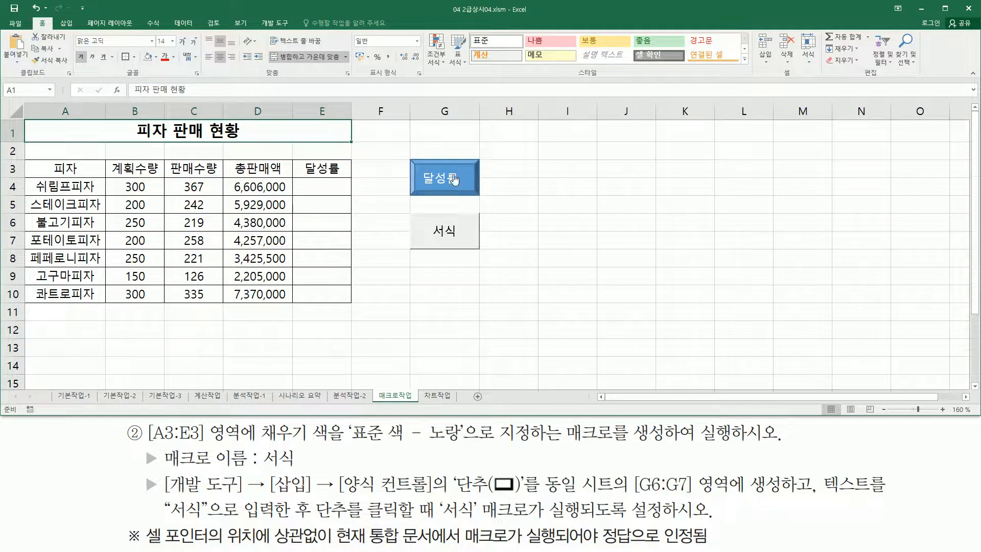
click(437, 178)
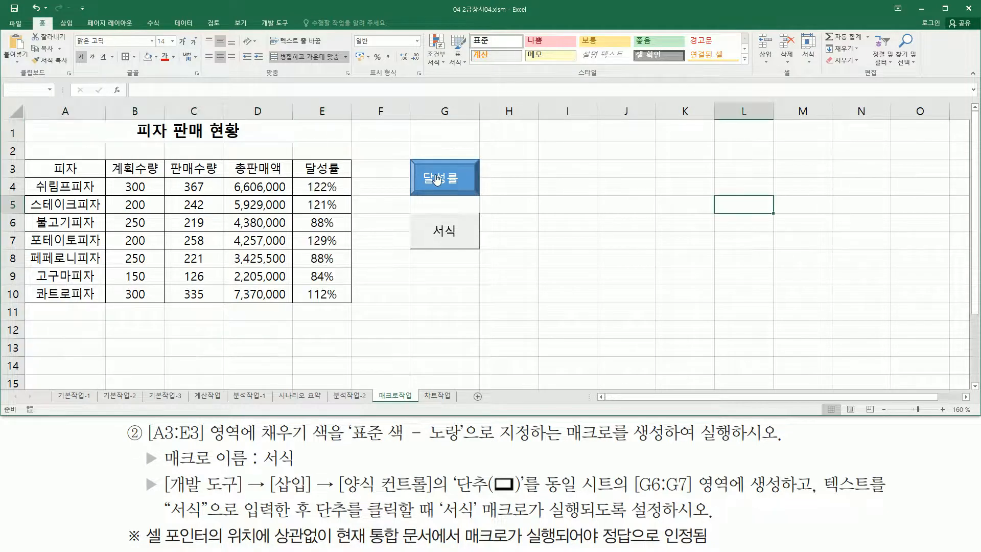
drag(301, 179, 342, 305)
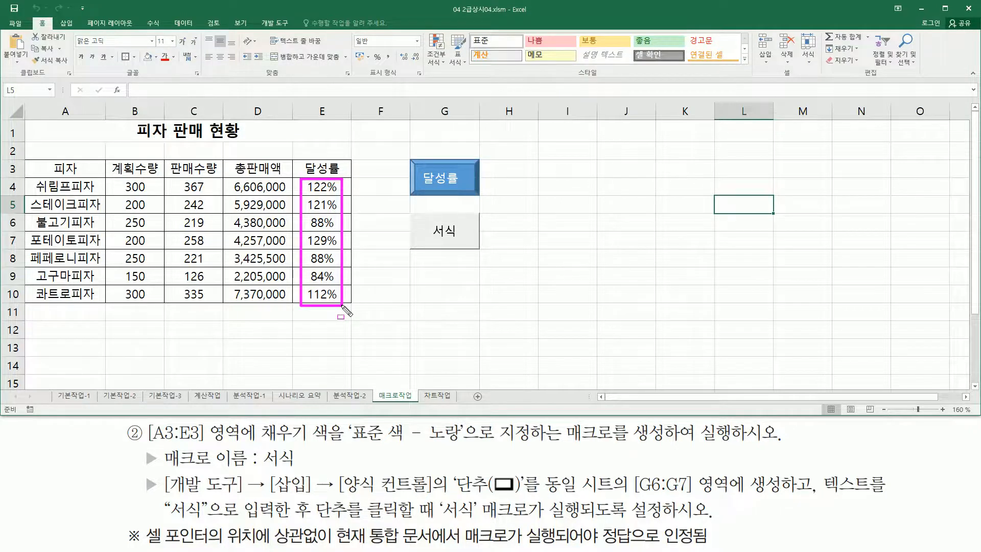
key(Escape)
- Run the 서식 macro from its button with the cell pointer on I13
click(582, 204)
click(627, 260)
click(568, 312)
click(194, 333)
click(114, 347)
click(96, 279)
click(250, 329)
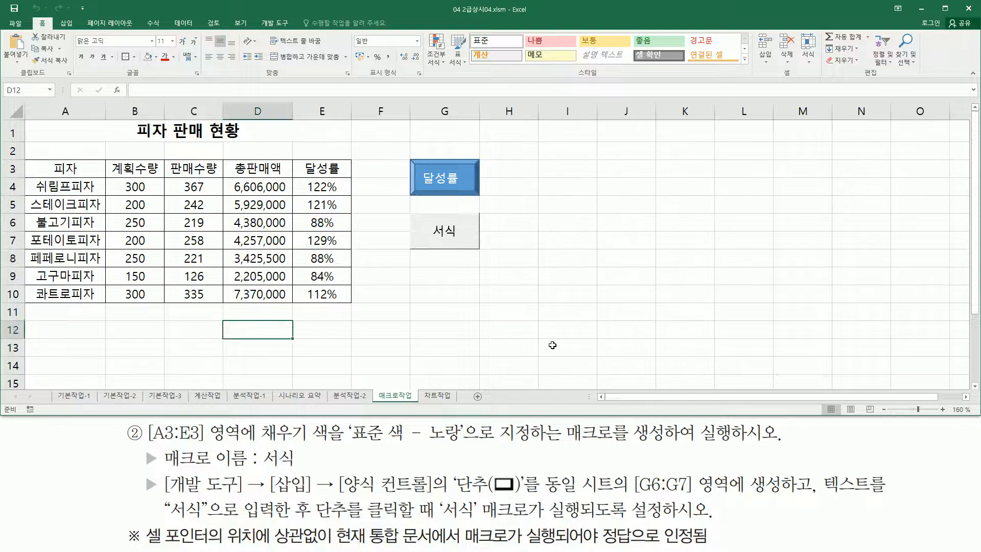
click(551, 346)
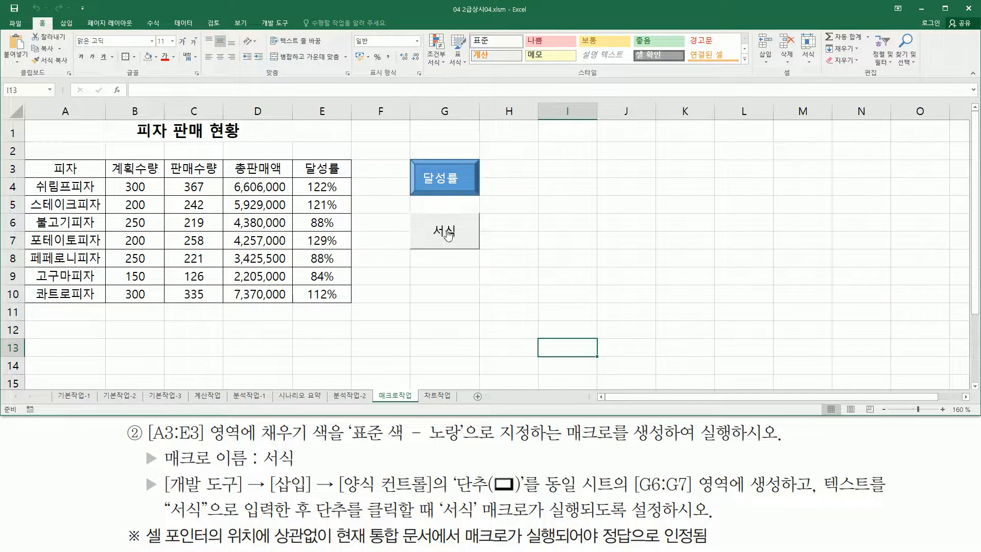
click(448, 234)
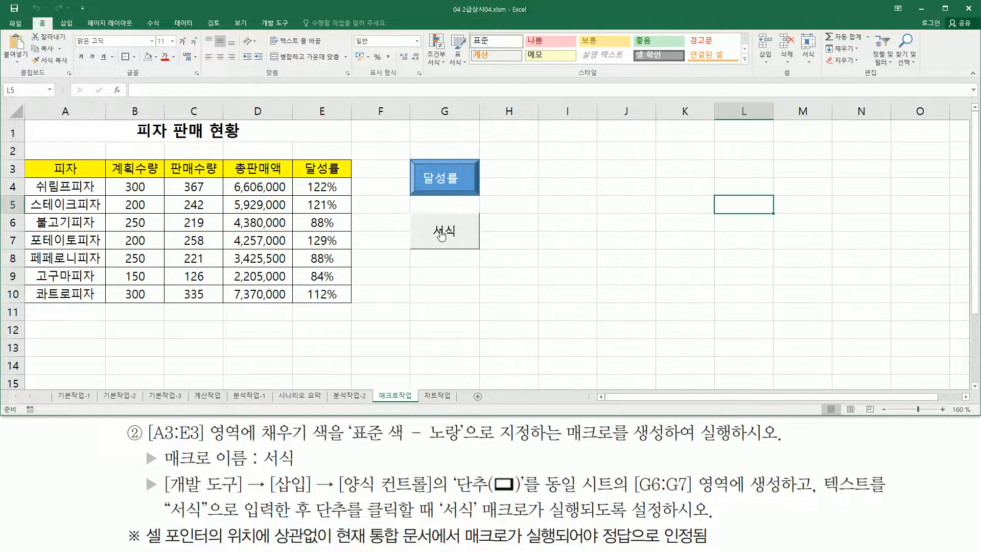
mouse_move(27, 157)
mouse_down()
mouse_move(261, 184)
mouse_move(351, 181)
mouse_up()
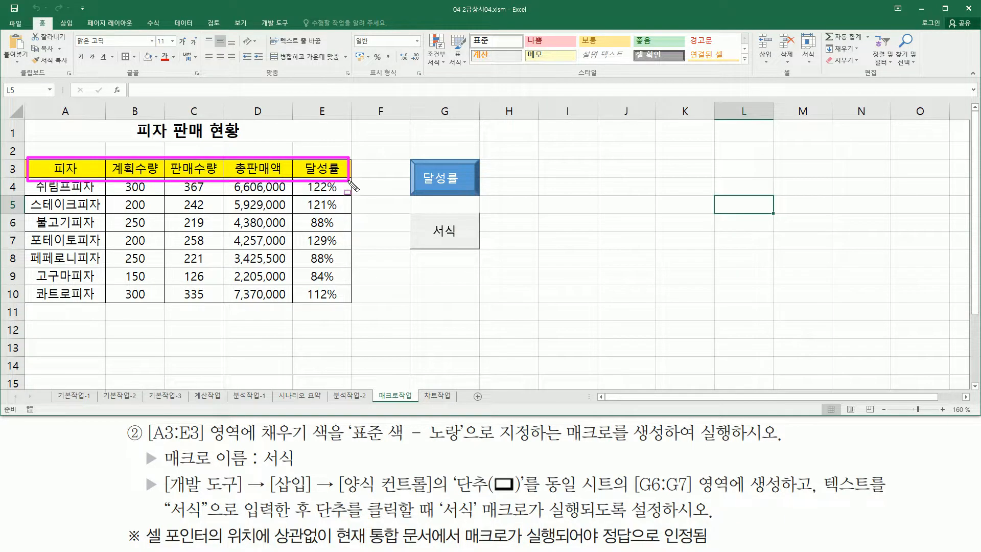
key(Escape)
click(582, 322)
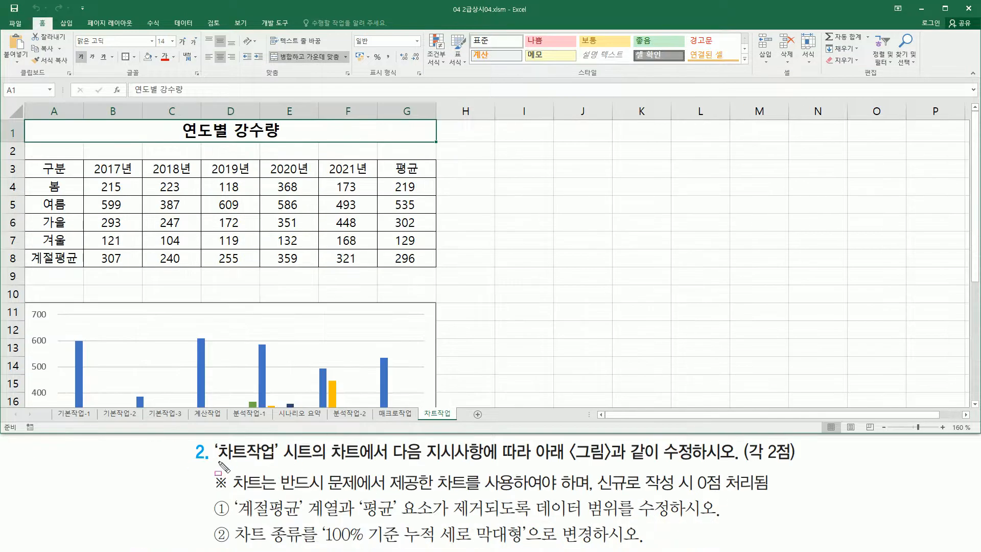
- Examine the annual rainfall table and the column chart below it on the 차트작업 sheet
mouse_move(214, 463)
mouse_down()
mouse_move(287, 444)
mouse_move(279, 438)
mouse_up()
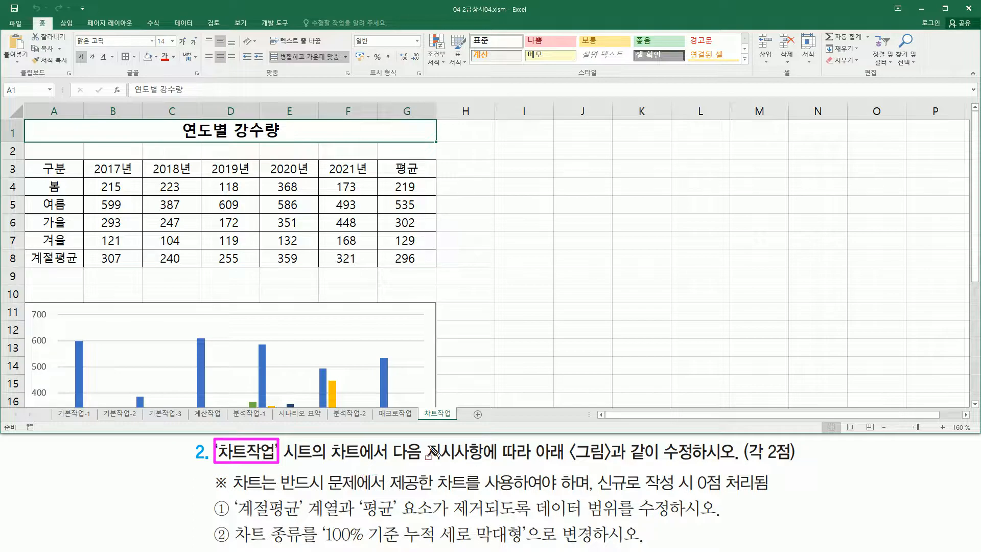
drag(616, 464, 714, 462)
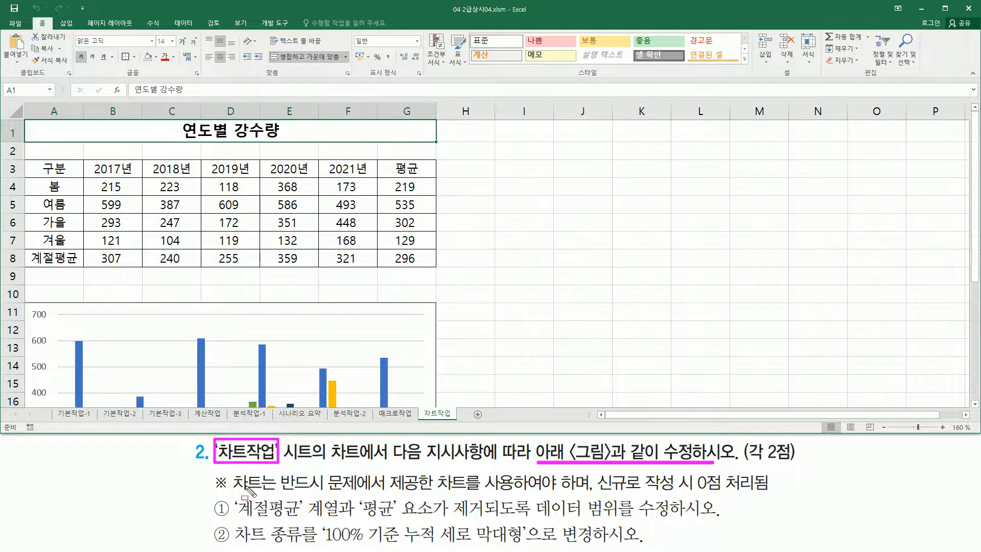
drag(232, 494, 510, 494)
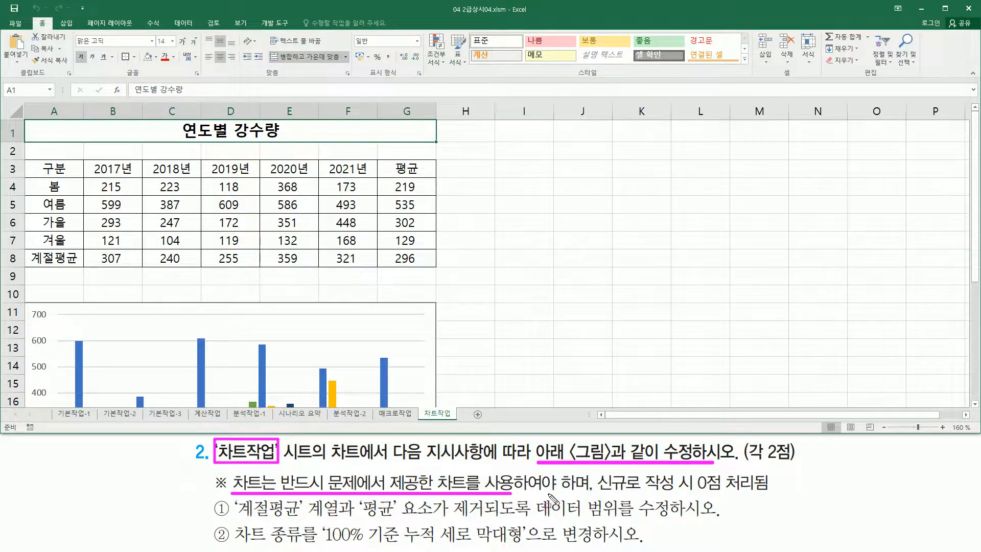
drag(595, 493, 769, 494)
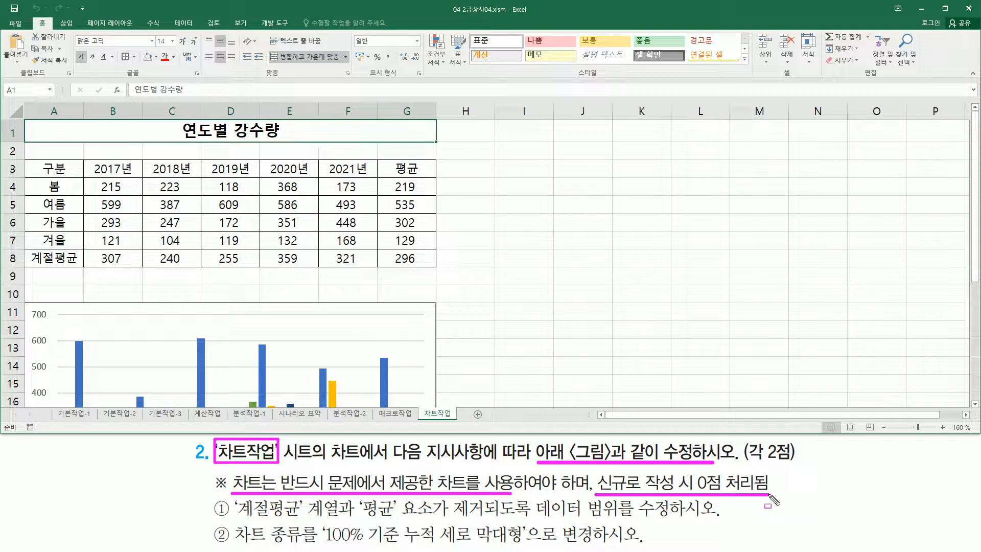
key(Escape)
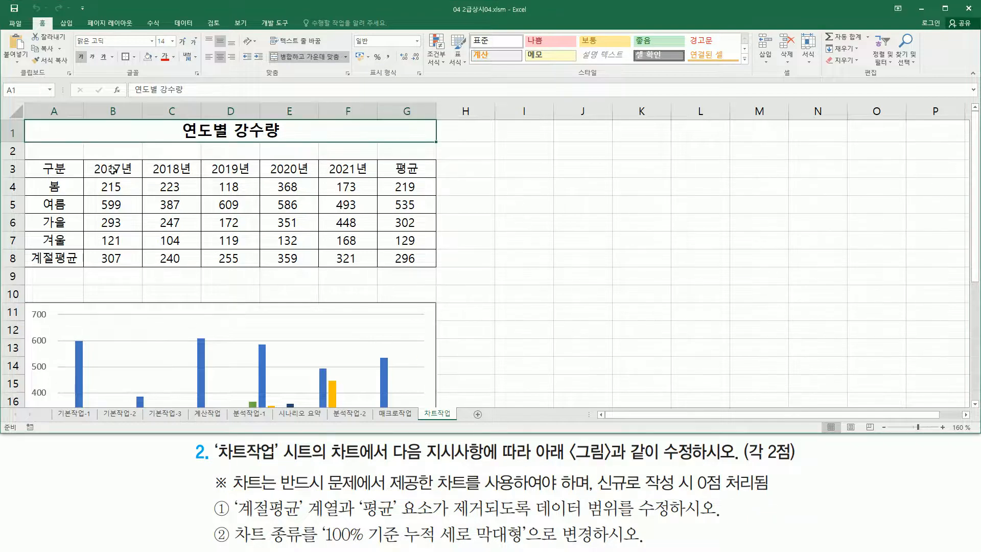
key(F9)
mouse_move(23, 119)
mouse_down()
mouse_move(398, 294)
mouse_move(442, 271)
mouse_up()
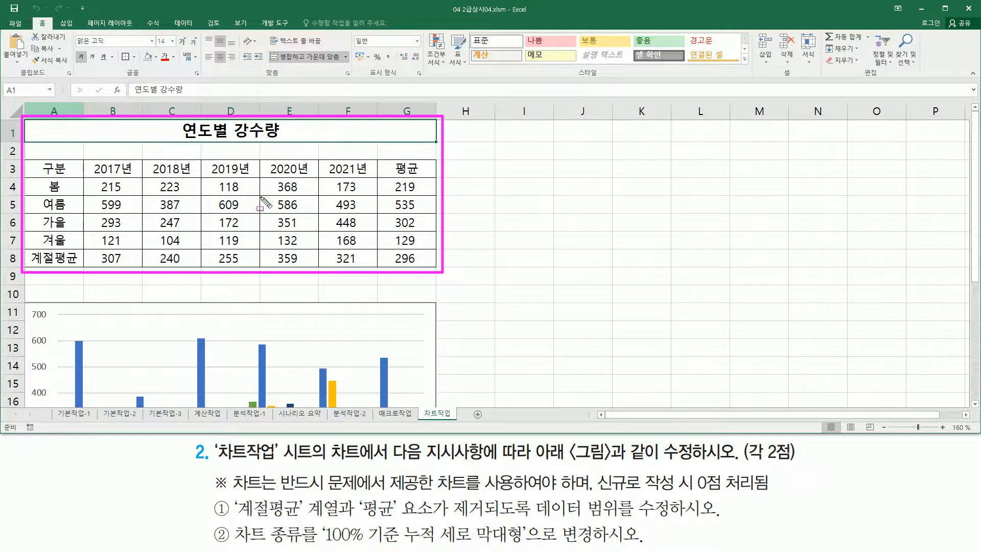
key(F9)
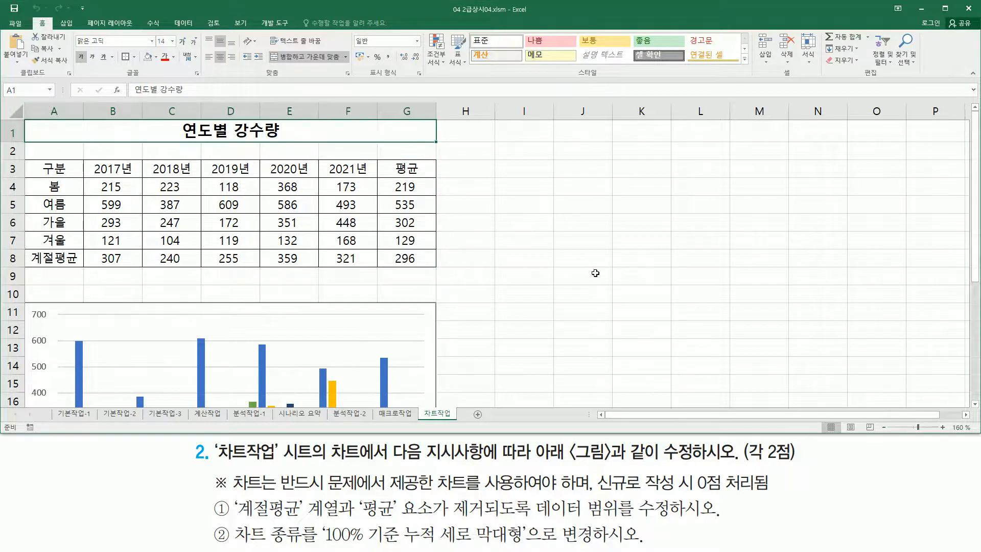
scroll(595, 273, down, 3)
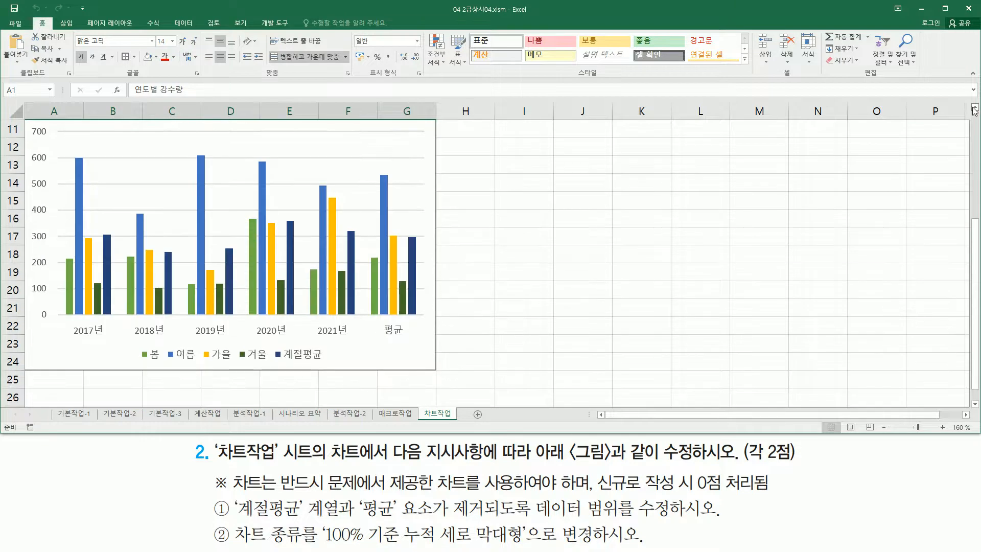
click(975, 108)
click(974, 109)
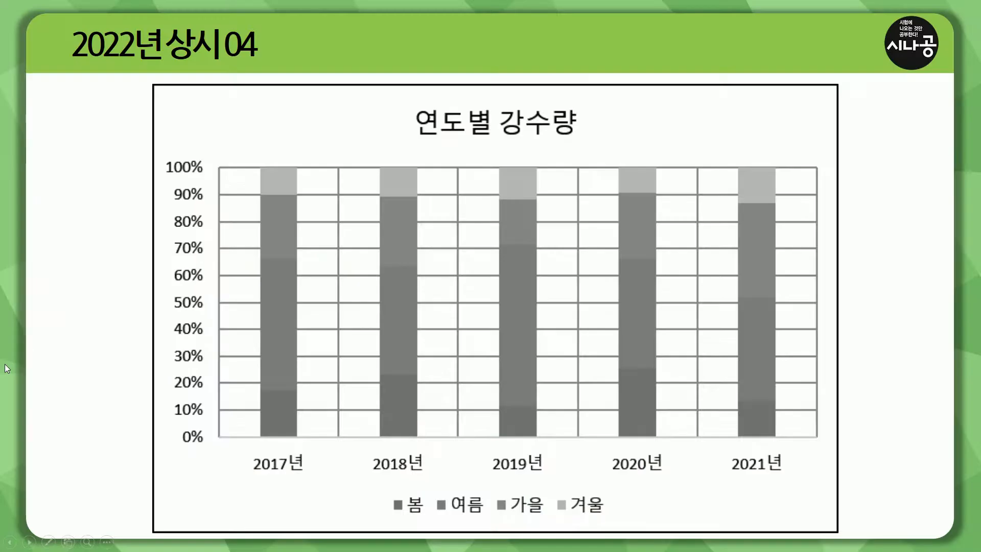
- Check the target chart figure, then locate the 계절평균 series and the 평균 category in the rainfall chart
mouse_move(147, 76)
mouse_down()
mouse_move(147, 104)
mouse_move(706, 478)
mouse_move(841, 536)
mouse_up()
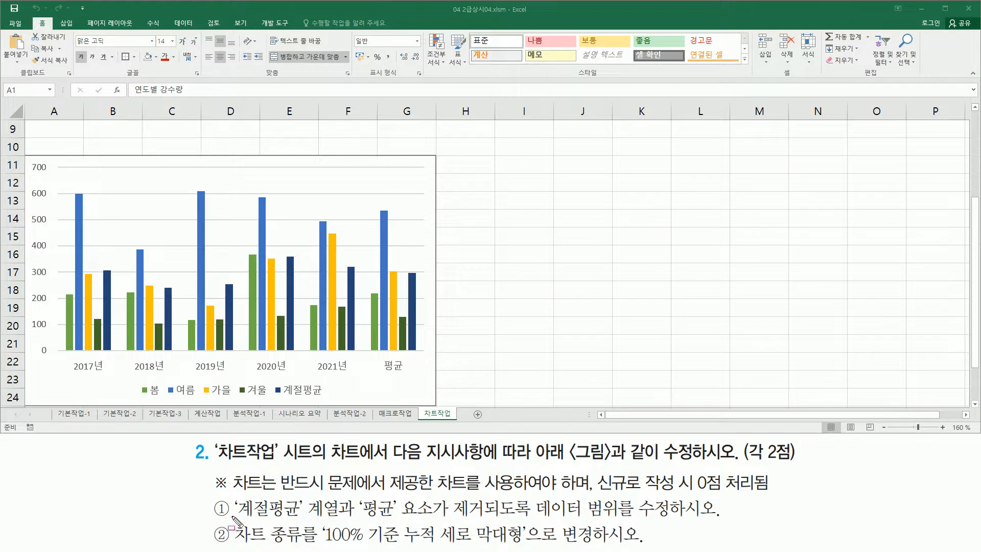
mouse_move(236, 520)
mouse_down()
mouse_move(347, 519)
mouse_move(340, 501)
mouse_move(443, 528)
mouse_move(434, 520)
mouse_up()
mouse_move(274, 378)
mouse_down()
mouse_move(288, 394)
mouse_move(327, 404)
mouse_up()
mouse_move(412, 296)
mouse_down()
mouse_move(418, 319)
mouse_move(409, 270)
mouse_up()
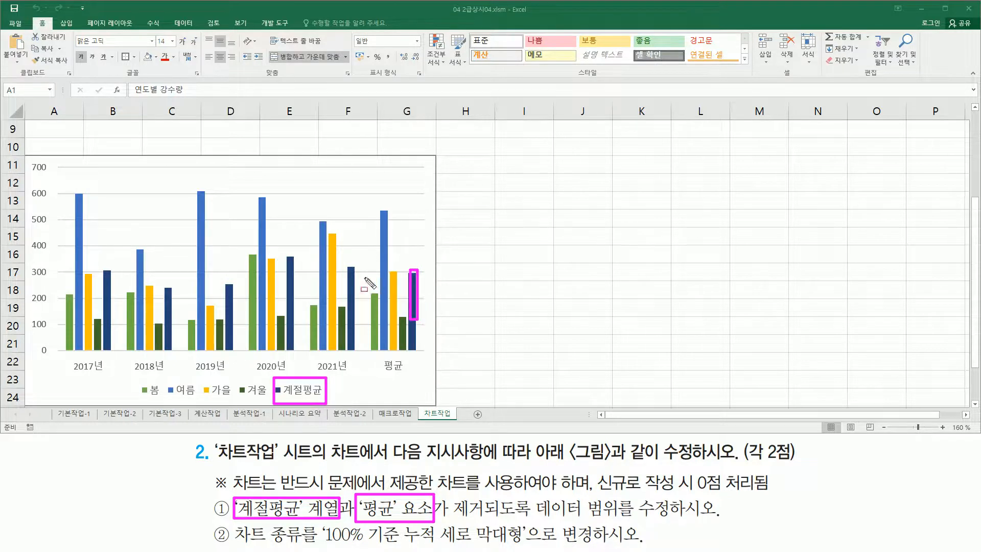
drag(348, 267, 348, 316)
drag(289, 264, 289, 310)
mouse_move(371, 375)
mouse_down()
mouse_move(369, 214)
mouse_move(419, 200)
mouse_up()
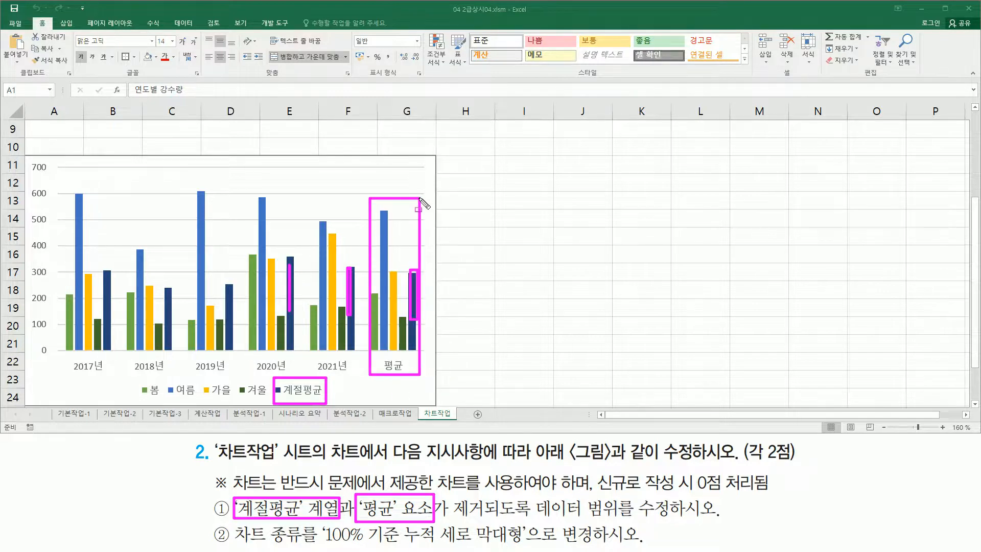
drag(441, 517, 720, 518)
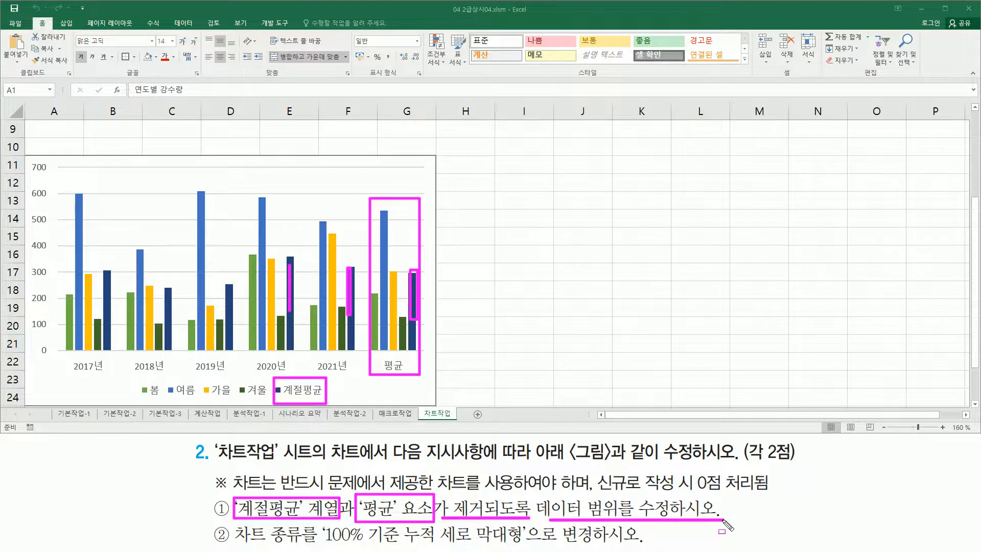
key(Escape)
- Select the rainfall chart and examine which cells of the table it uses as source data, including row 8 and column G
click(403, 199)
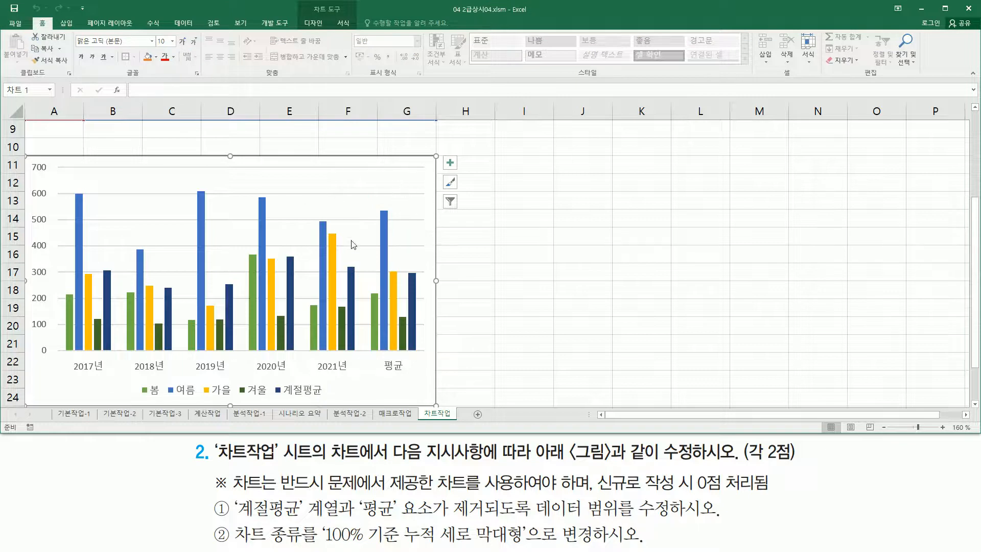
scroll(353, 252, up, 3)
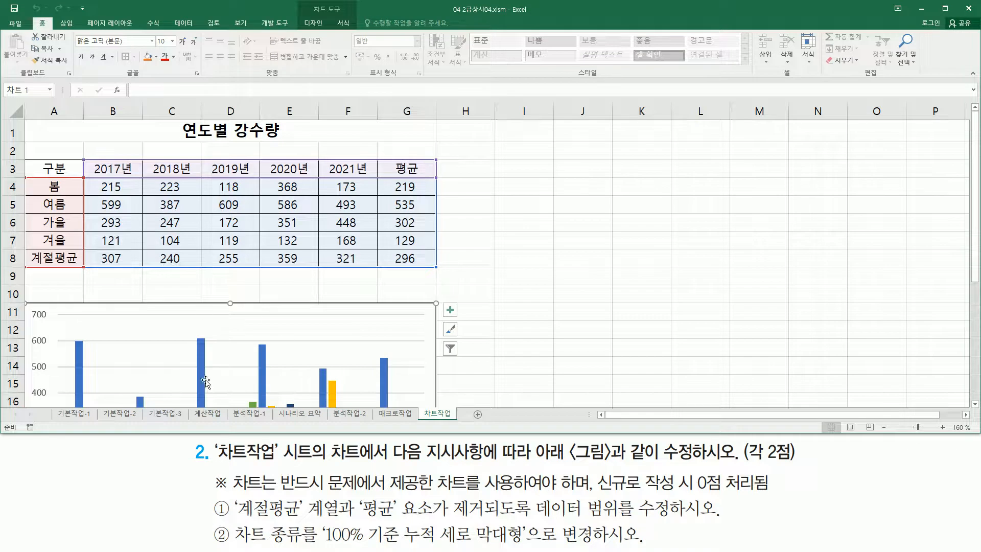
mouse_move(22, 152)
mouse_down()
mouse_move(424, 276)
mouse_move(436, 271)
mouse_up()
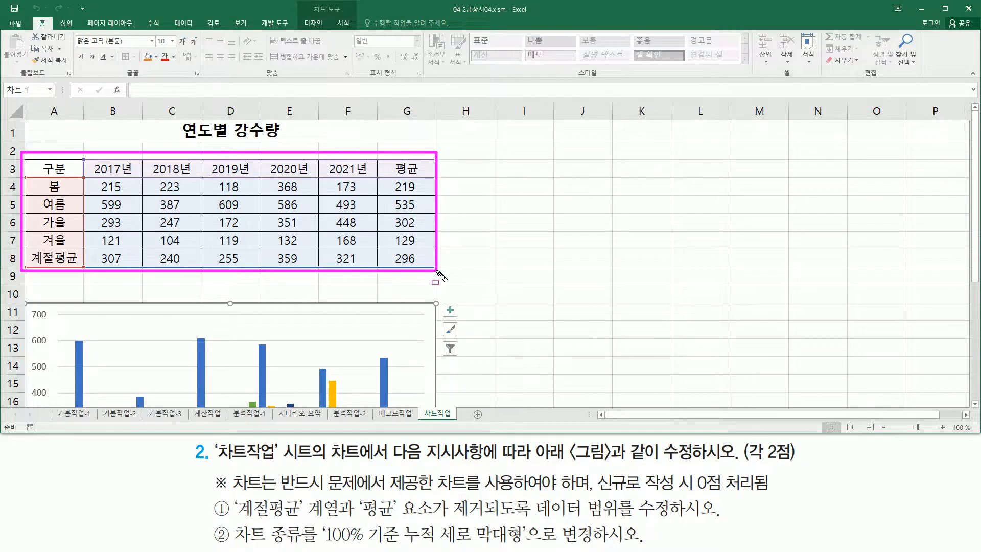
mouse_move(30, 248)
mouse_down()
mouse_move(444, 268)
mouse_move(434, 270)
mouse_up()
mouse_move(382, 163)
mouse_down()
mouse_move(411, 244)
mouse_move(433, 270)
mouse_move(427, 266)
mouse_up()
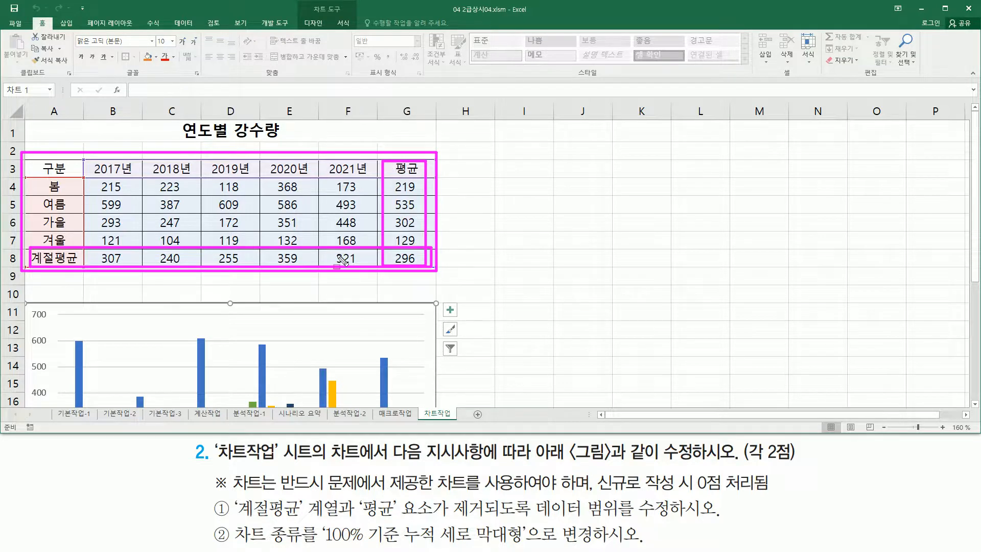
key(Escape)
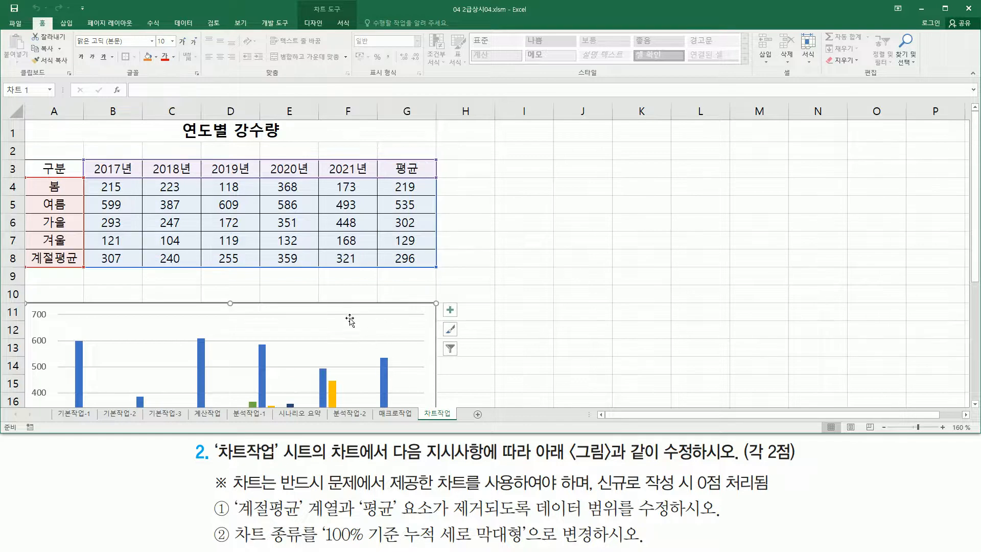
mouse_move(29, 160)
mouse_down()
mouse_move(375, 263)
mouse_move(374, 245)
mouse_up()
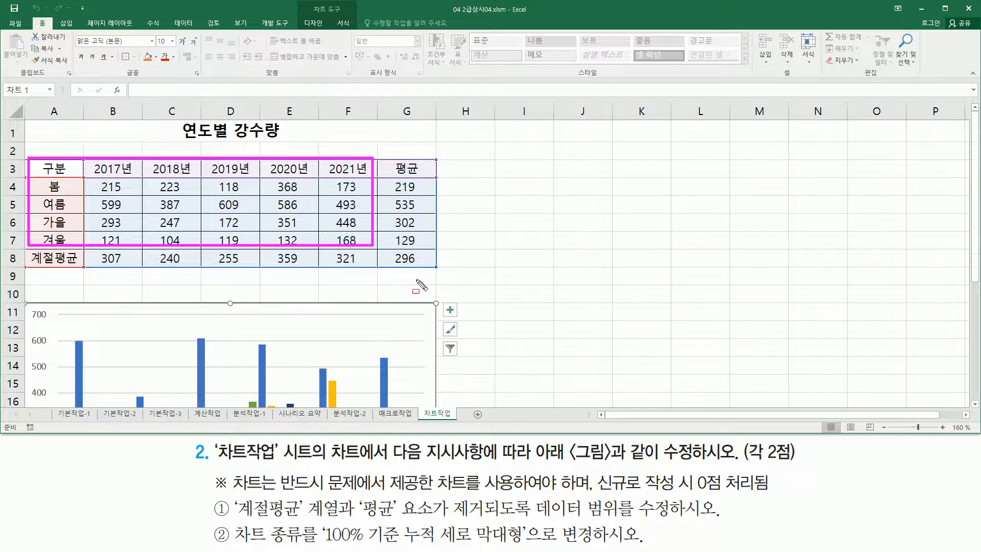
key(Escape)
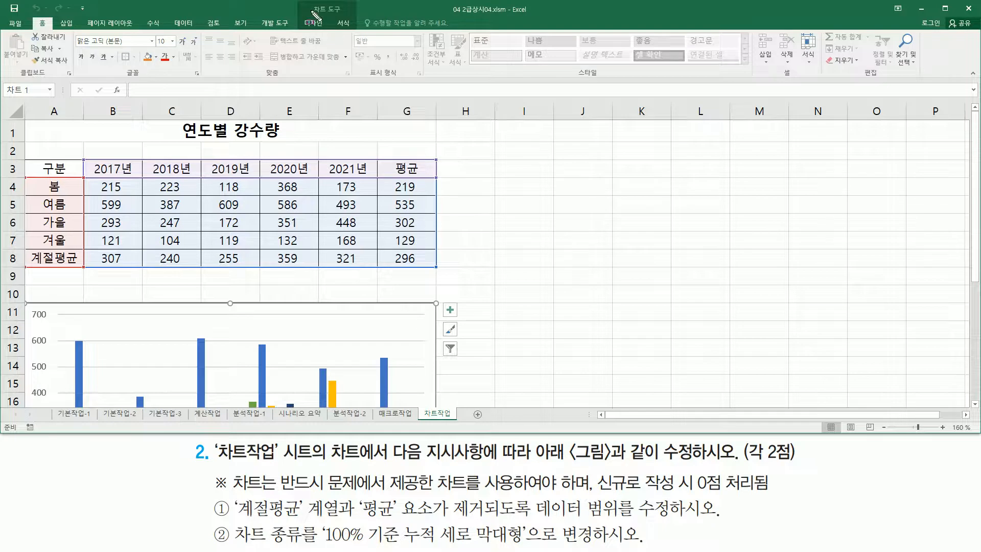
mouse_move(308, 3)
mouse_down()
mouse_move(349, 16)
mouse_move(323, 32)
mouse_up()
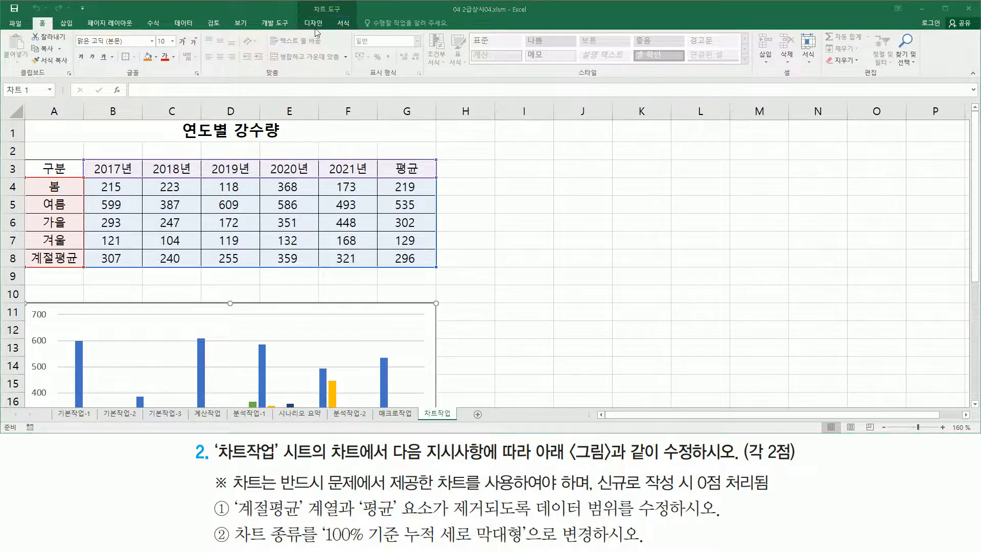
click(317, 24)
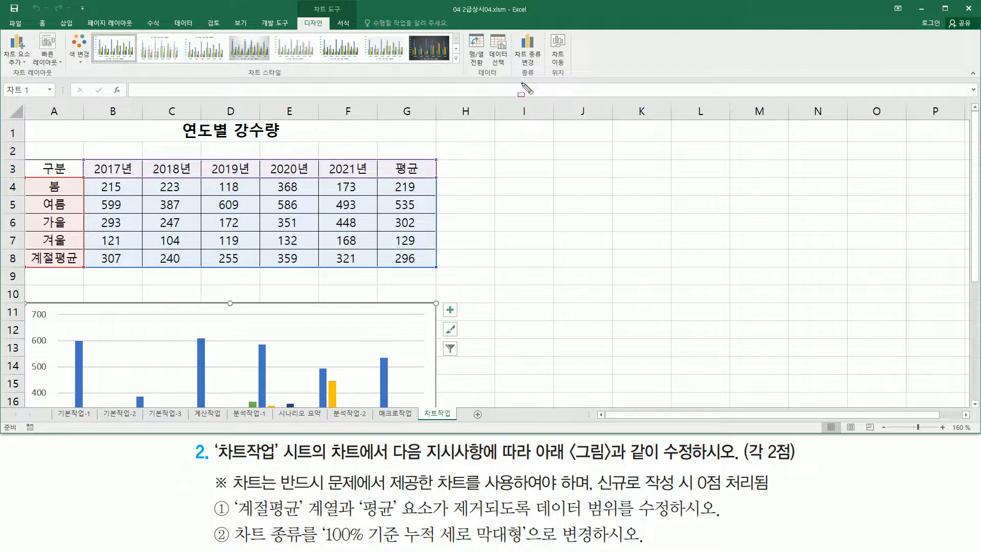
drag(476, 80, 500, 80)
drag(488, 31, 513, 71)
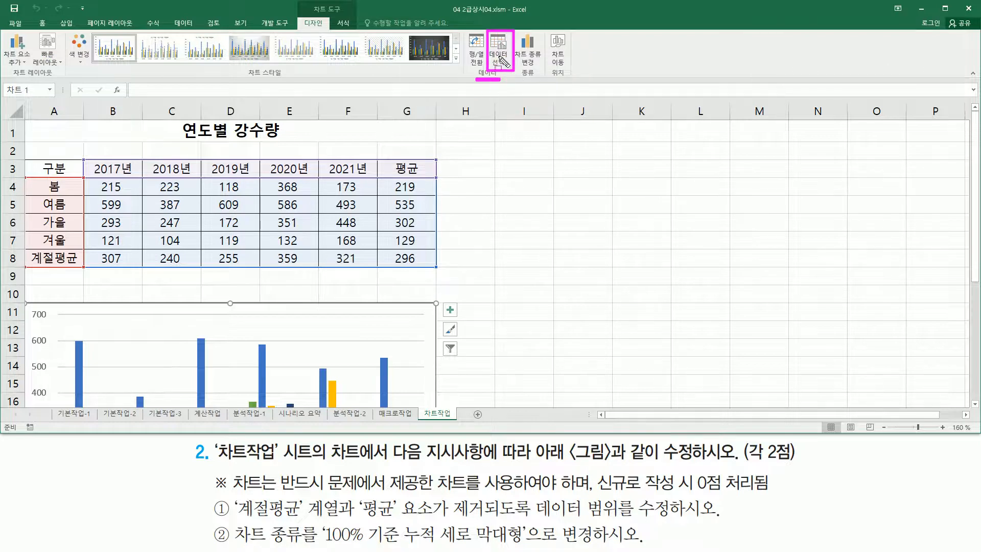
drag(417, 318, 423, 324)
key(Escape)
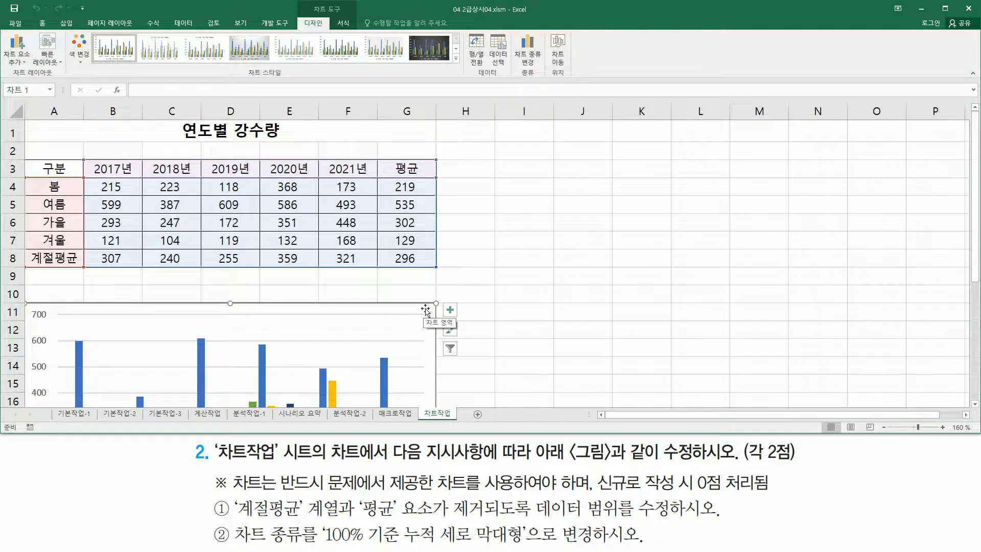
right_click(425, 309)
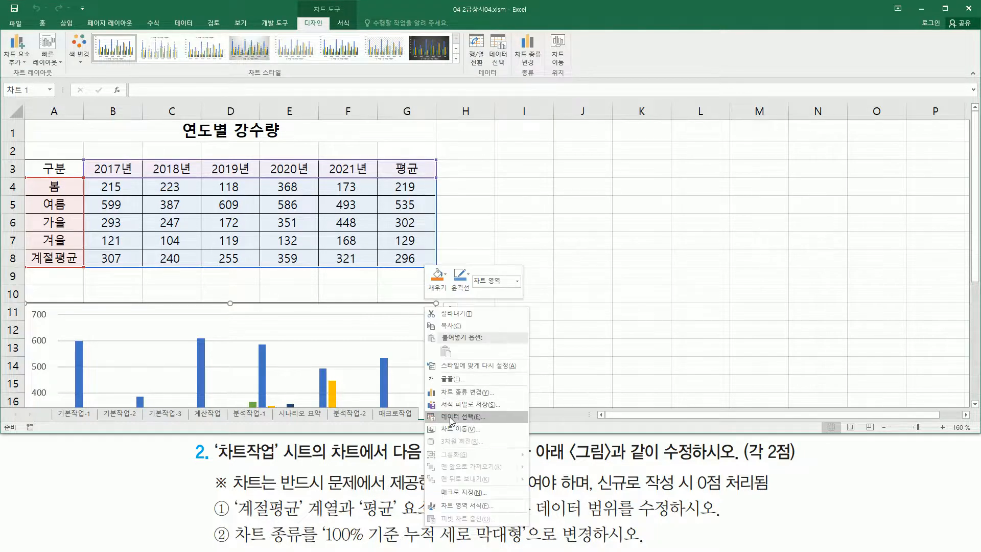
drag(423, 407, 494, 425)
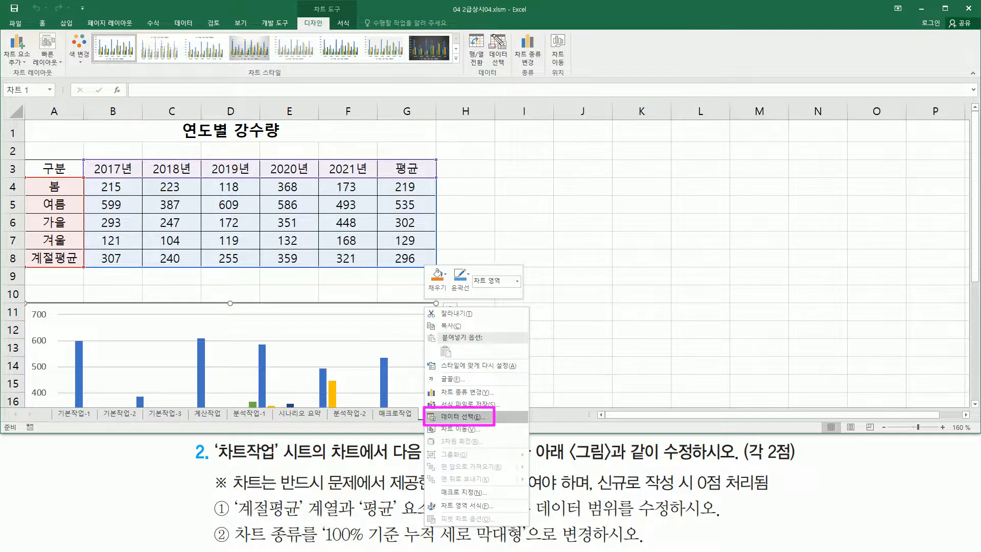
drag(487, 30, 512, 67)
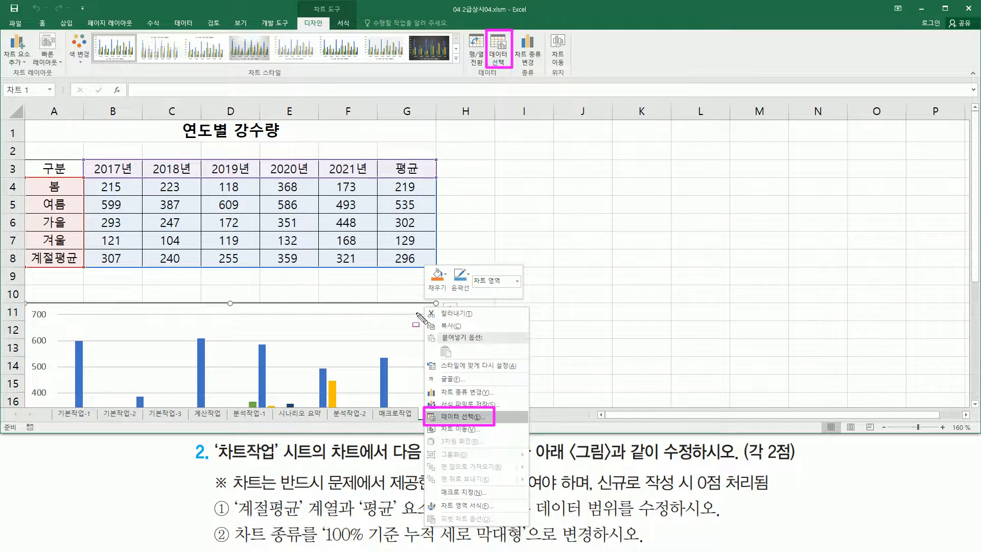
key(Escape)
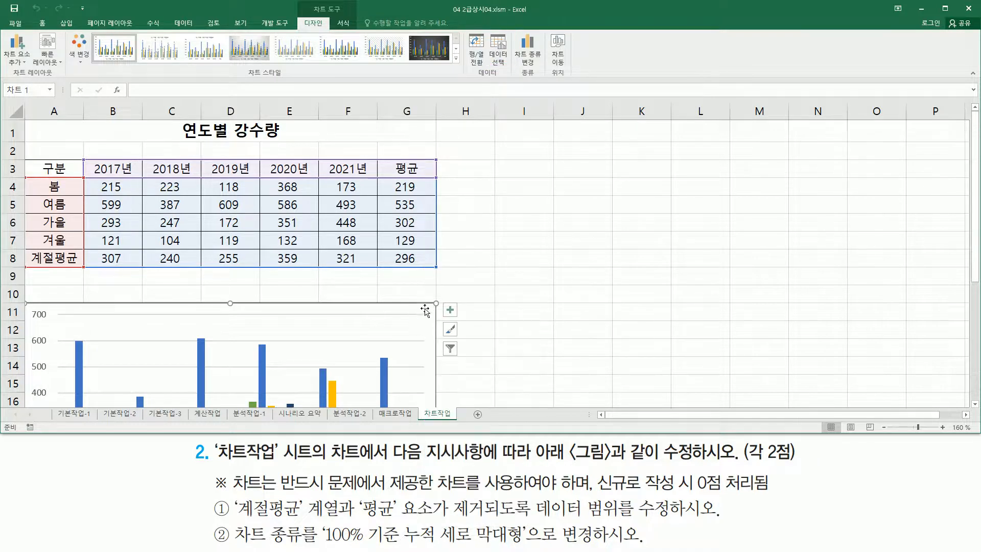
- Change the rainfall chart's data range to A3:F7, leaving out the 계절평균 row and the 평균 column
right_click(426, 308)
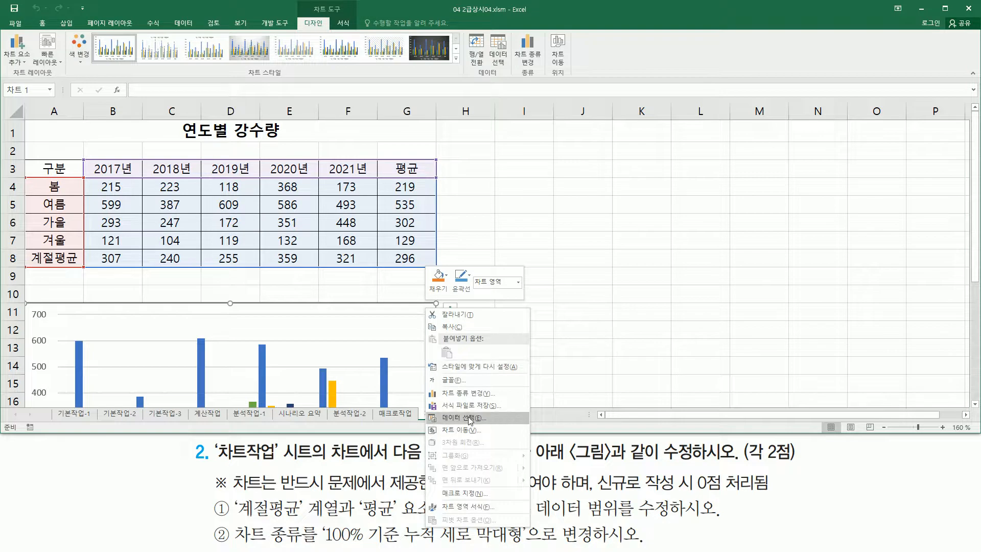
click(469, 418)
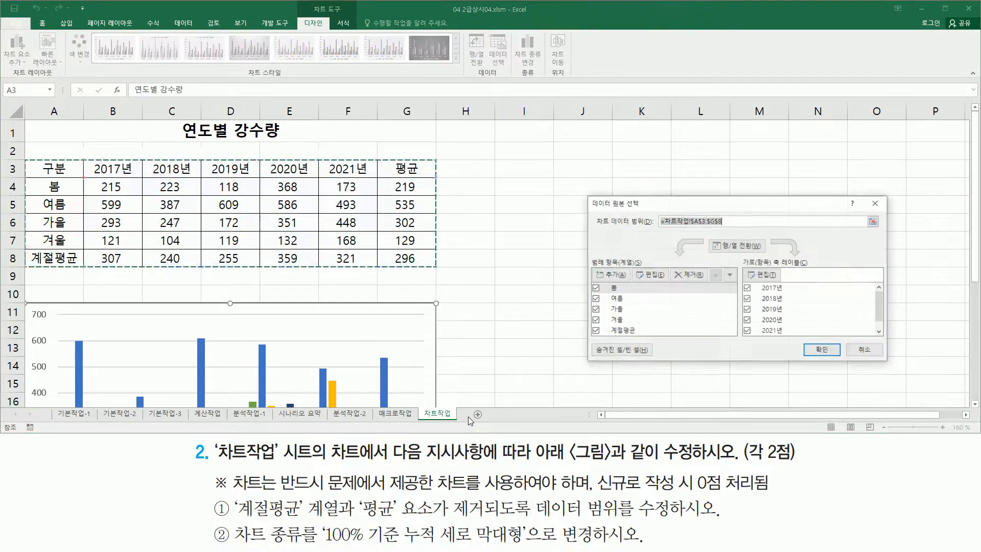
mouse_move(591, 199)
mouse_down()
mouse_move(605, 229)
mouse_move(917, 376)
mouse_move(898, 375)
mouse_up()
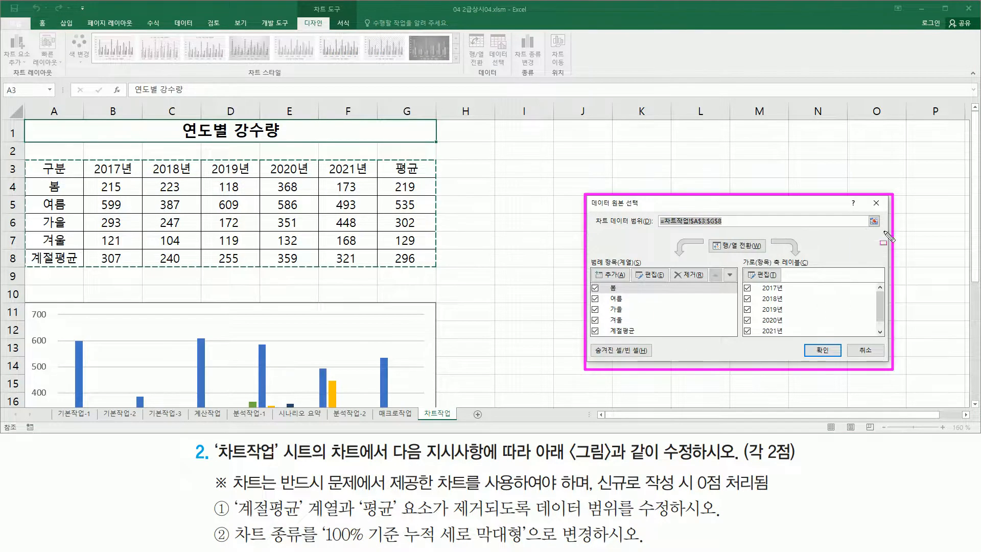
drag(868, 213, 885, 228)
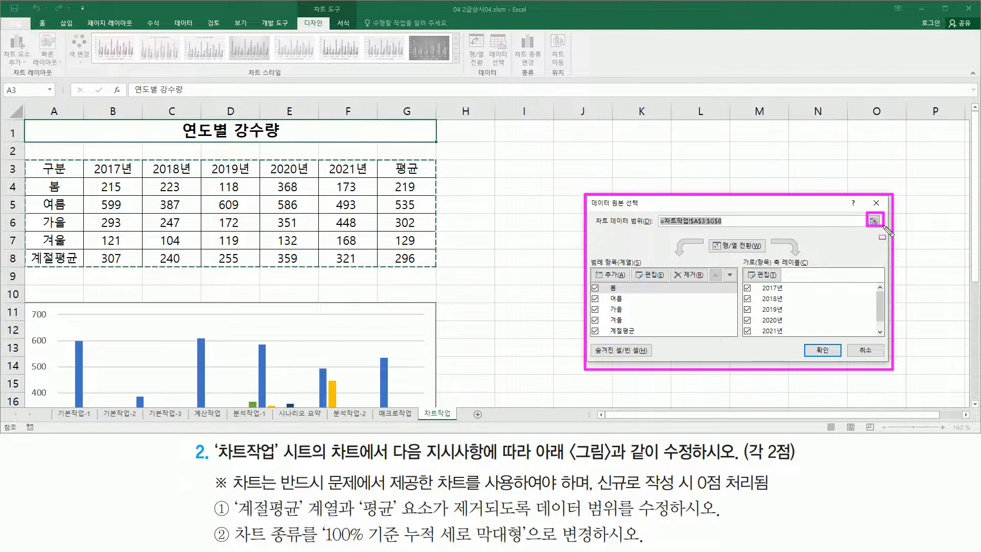
key(Escape)
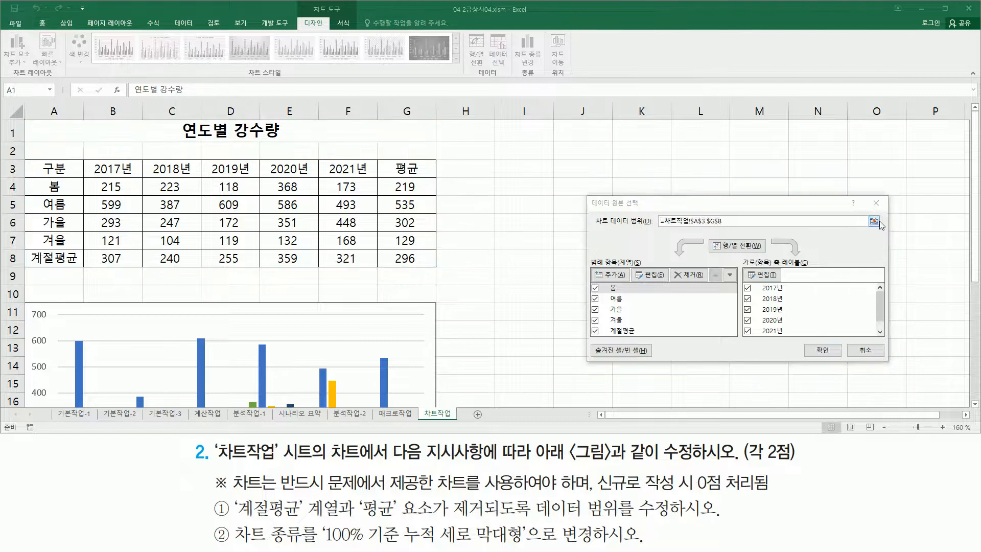
click(874, 221)
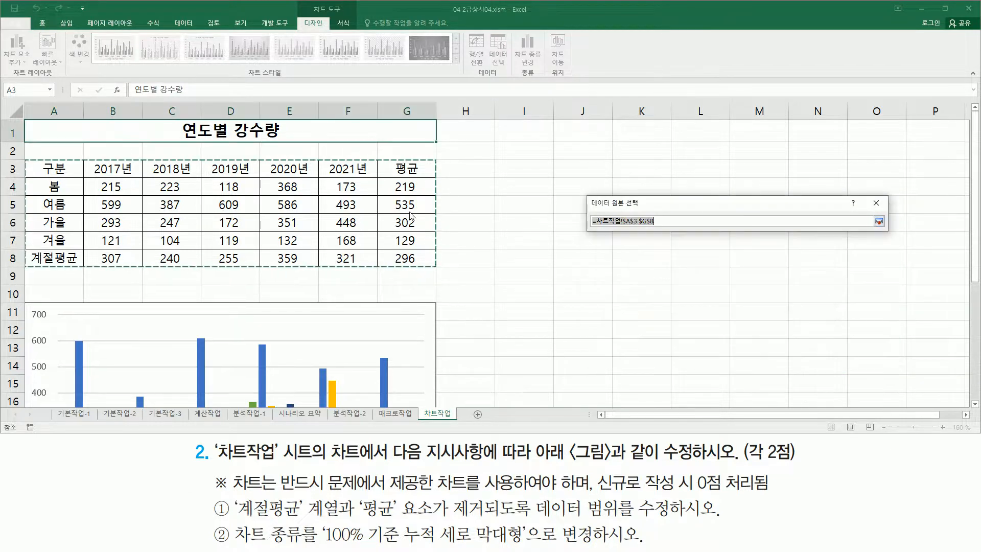
click(47, 168)
drag(47, 168, 353, 240)
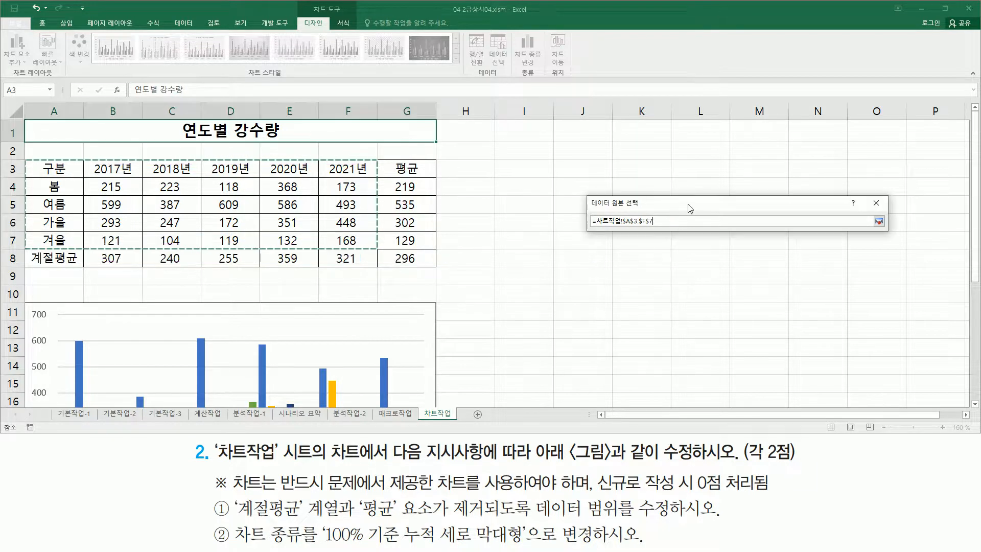
click(878, 222)
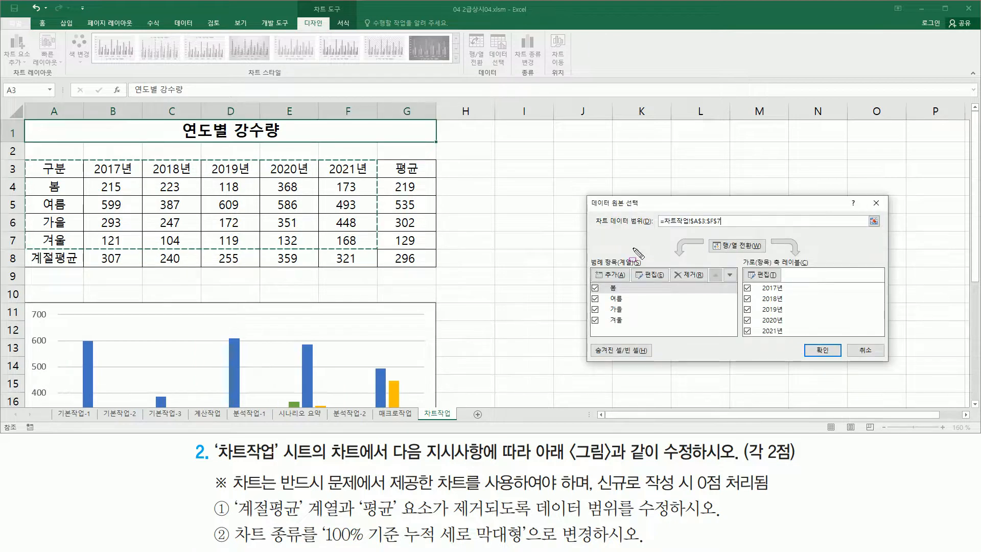
click(823, 351)
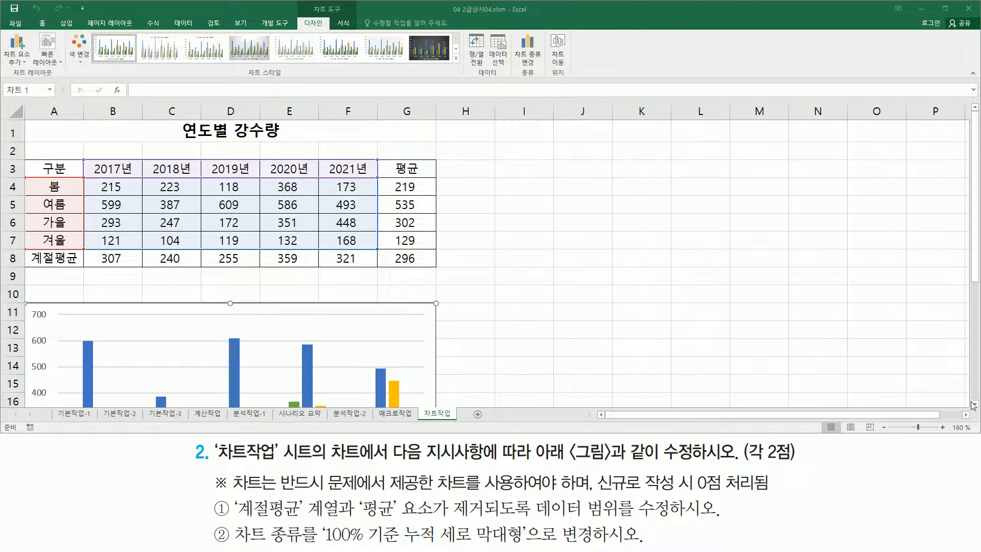
- Check the rainfall chart's legend entries and year categories, then read which chart type the task requires
scroll(976, 406, down, 7)
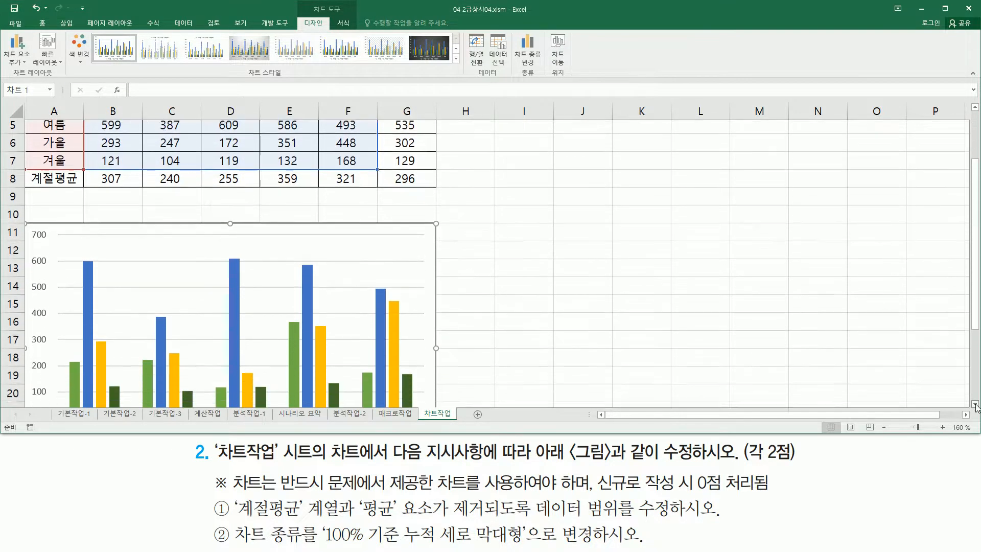
scroll(975, 406, down, 3)
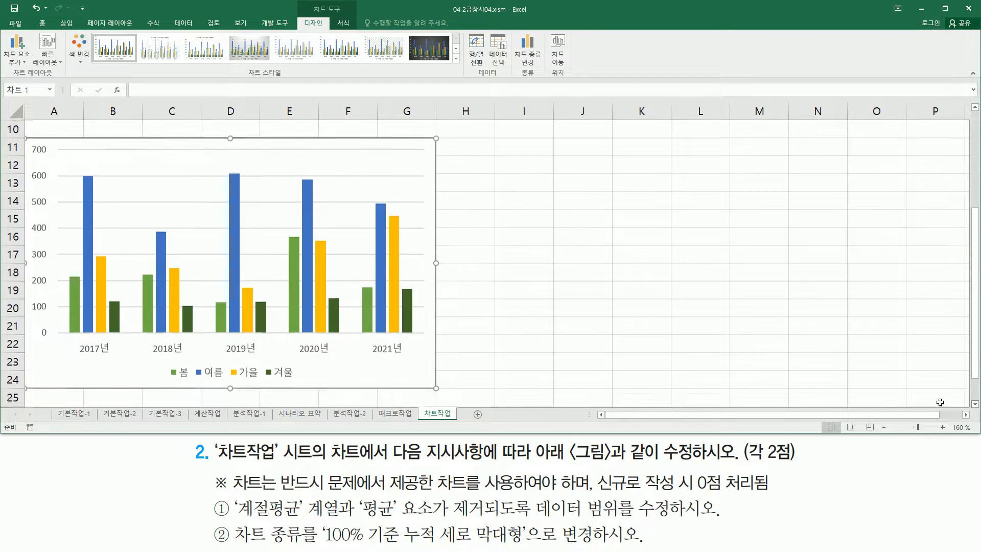
drag(165, 381, 324, 382)
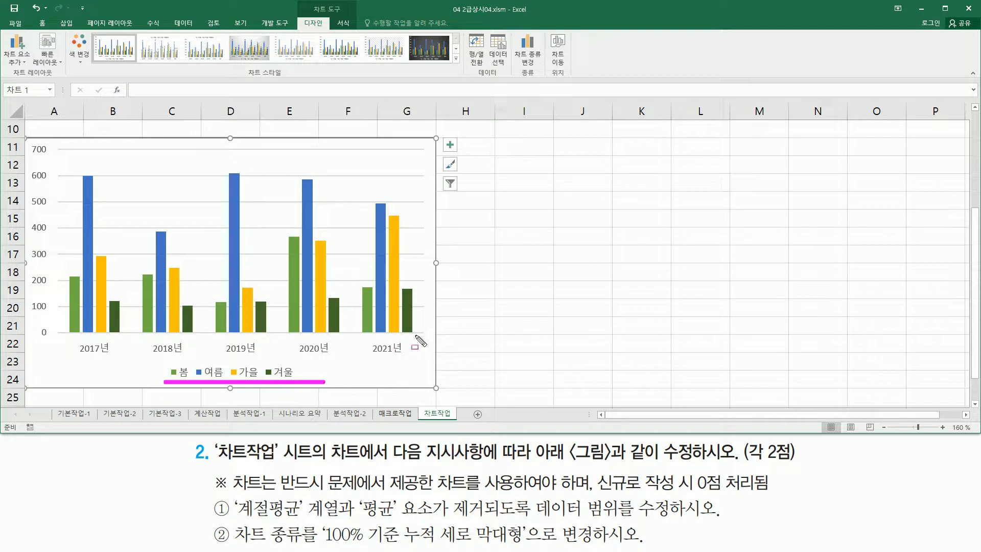
drag(415, 336, 438, 352)
key(Escape)
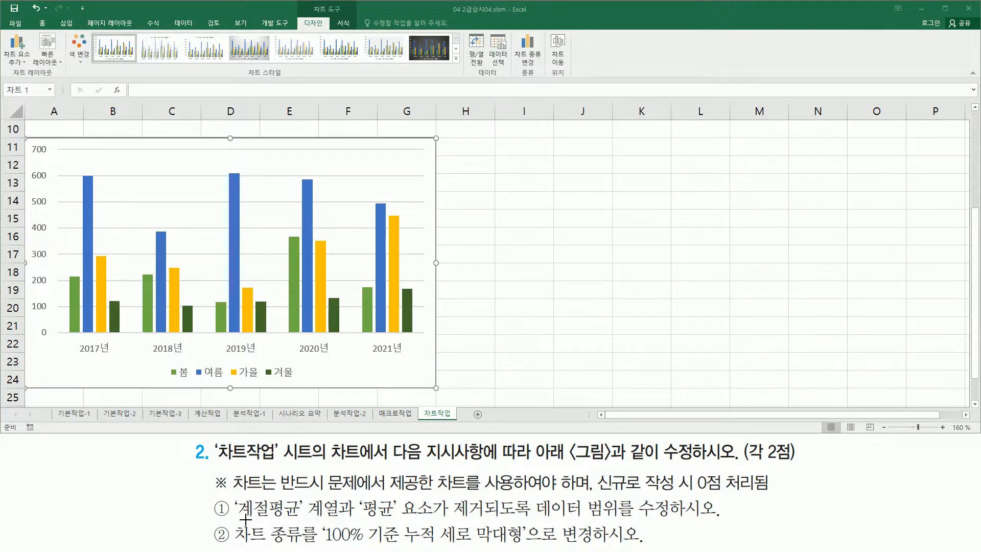
mouse_move(232, 520)
mouse_down()
mouse_move(287, 548)
mouse_move(522, 545)
mouse_up()
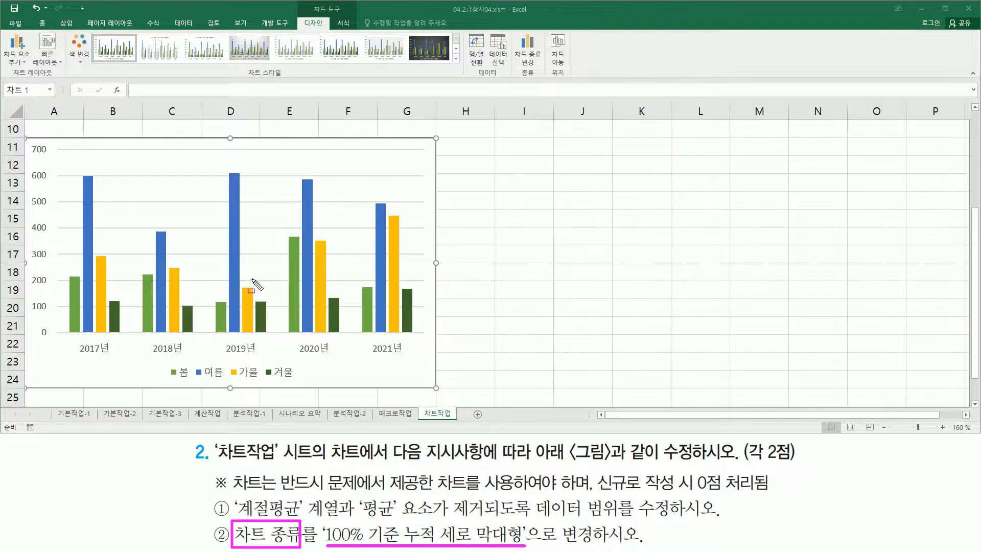
mouse_move(308, 4)
mouse_down()
mouse_move(343, 15)
mouse_move(317, 27)
mouse_move(326, 26)
mouse_up()
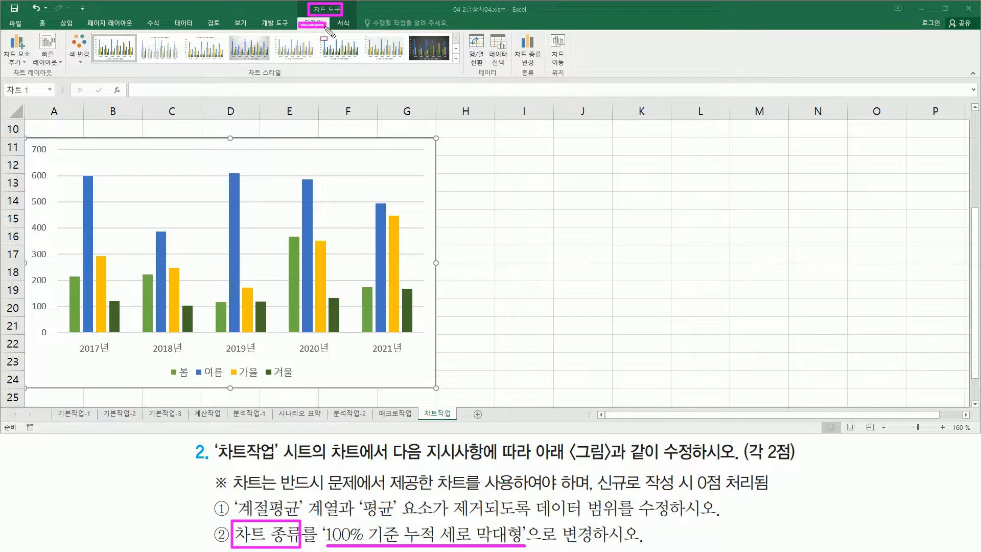
mouse_move(513, 32)
mouse_down()
mouse_move(541, 71)
mouse_move(544, 32)
mouse_up()
key(Escape)
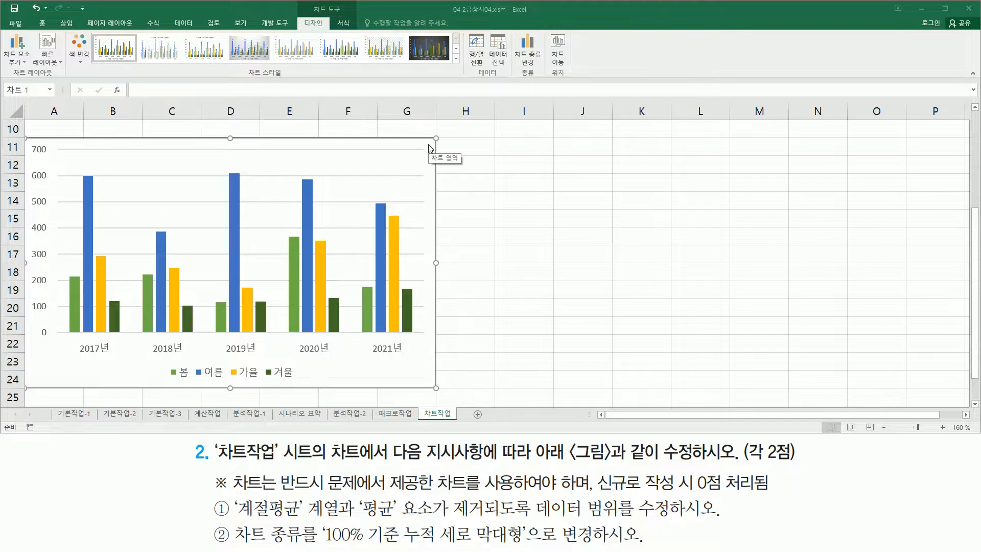
- Change the rainfall chart's type to 100% stacked column (100% 기준 누적 세로 막대형)
right_click(431, 148)
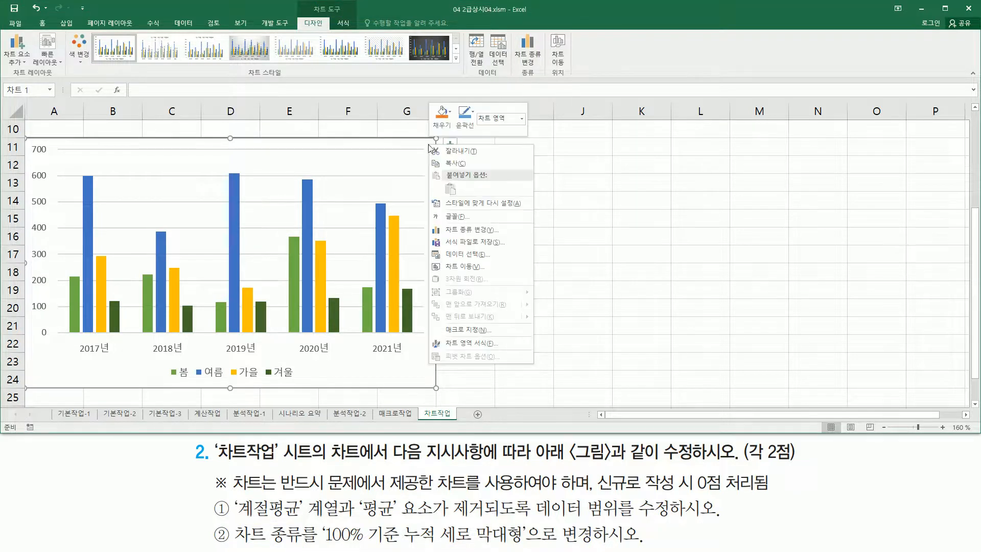
click(467, 231)
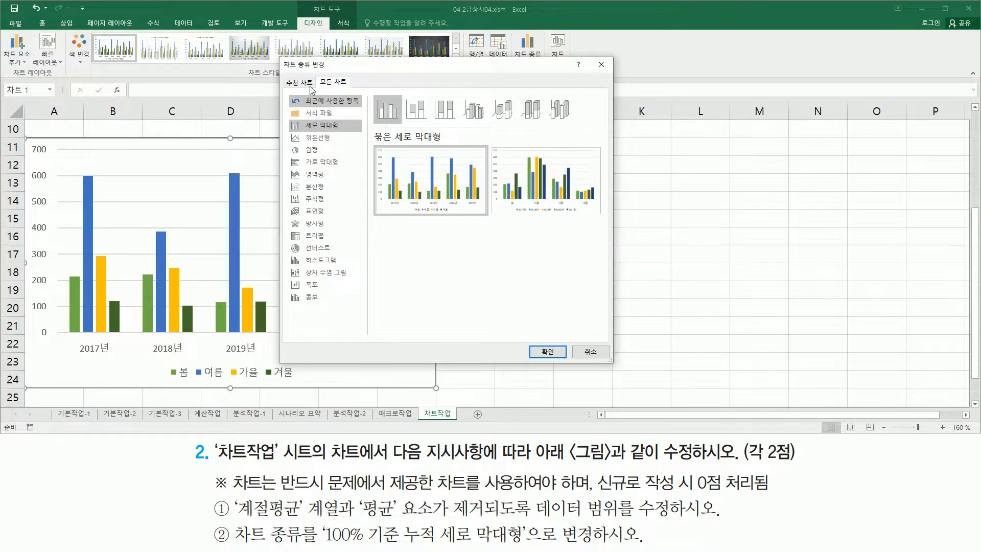
mouse_move(278, 56)
mouse_down()
mouse_move(534, 339)
mouse_move(611, 362)
mouse_up()
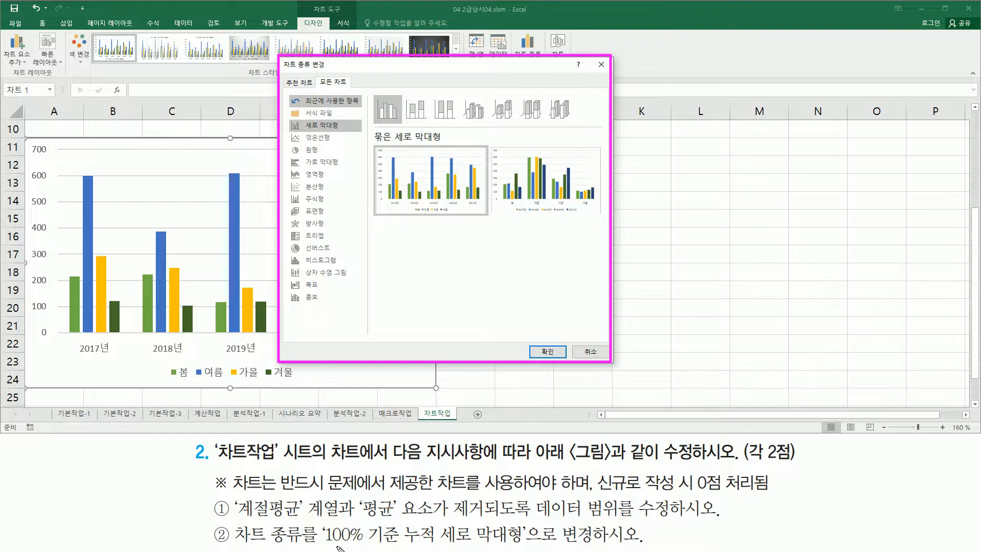
drag(323, 545, 533, 546)
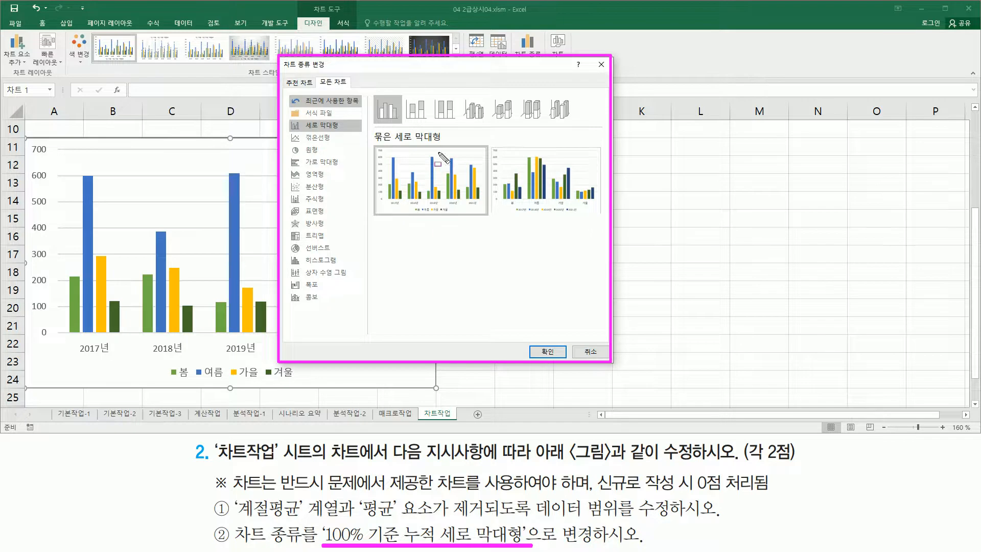
key(Escape)
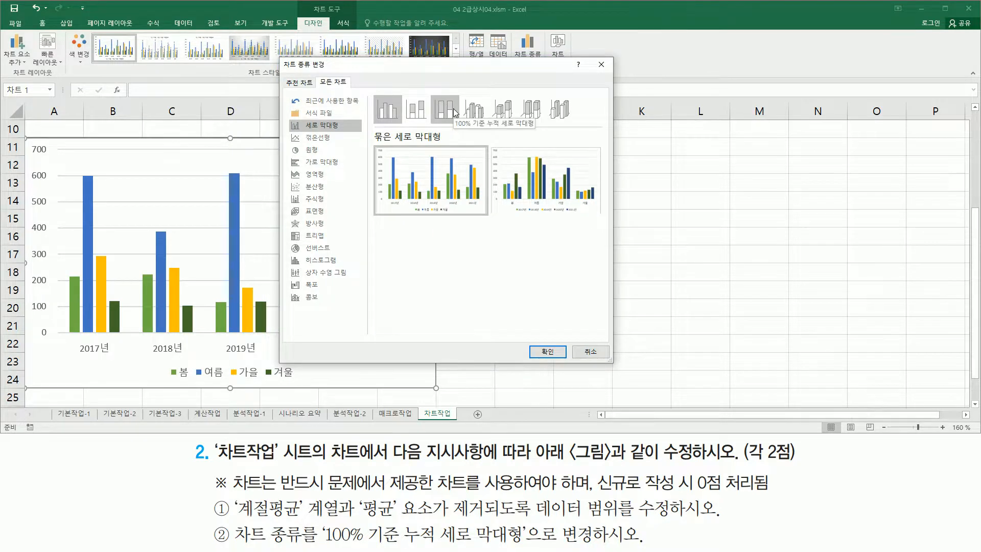
drag(428, 91, 462, 127)
click(453, 112)
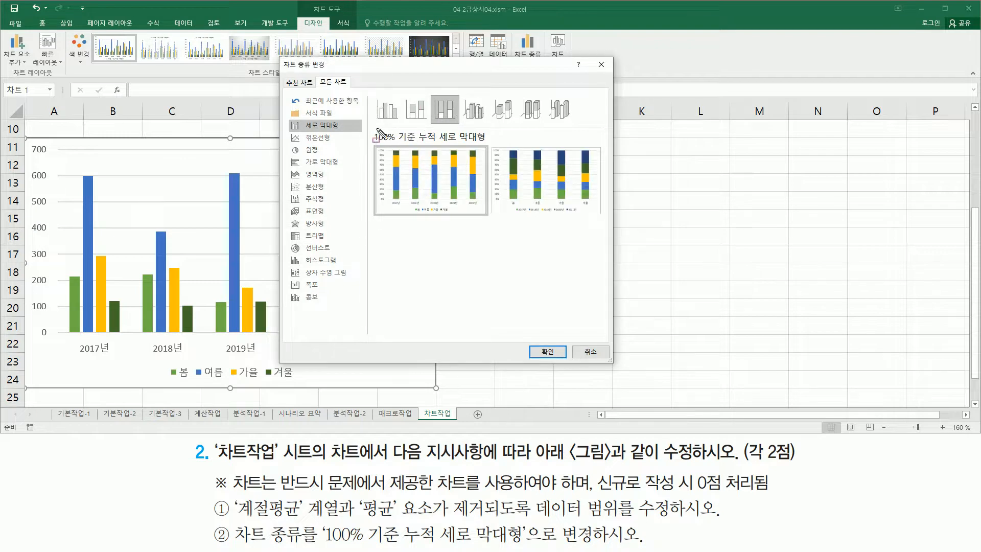
mouse_move(369, 128)
mouse_down()
mouse_move(449, 153)
mouse_move(491, 146)
mouse_up()
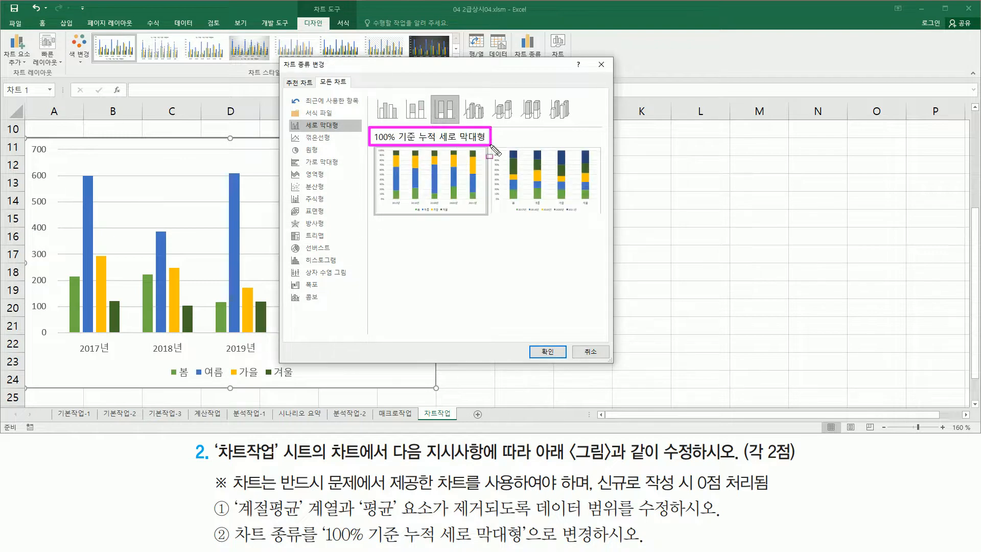
drag(326, 544, 525, 544)
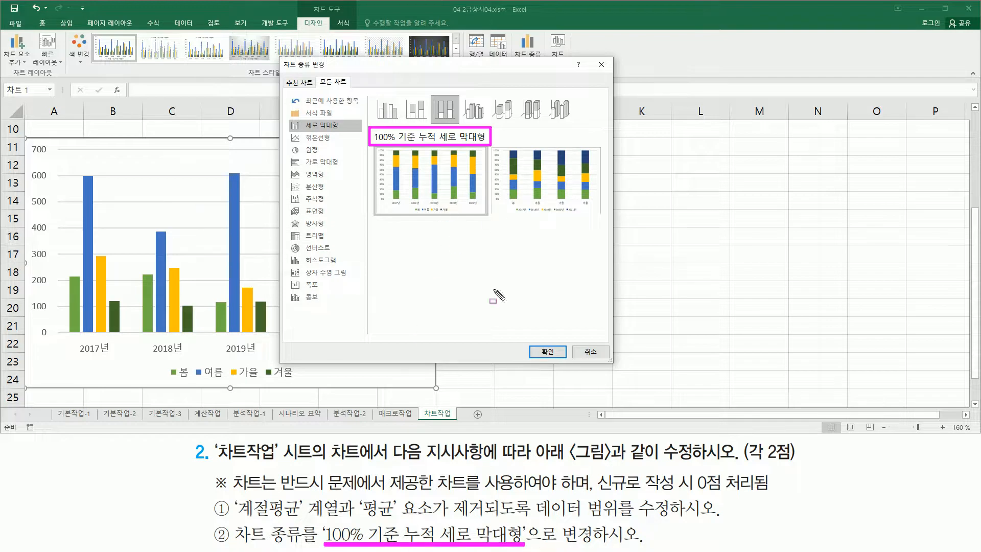
drag(525, 342, 566, 363)
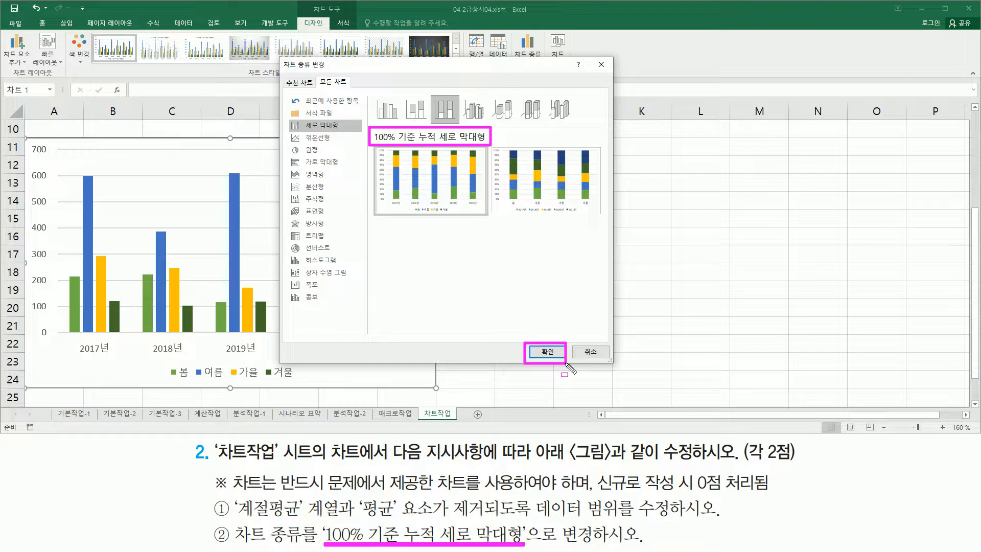
key(Escape)
click(555, 352)
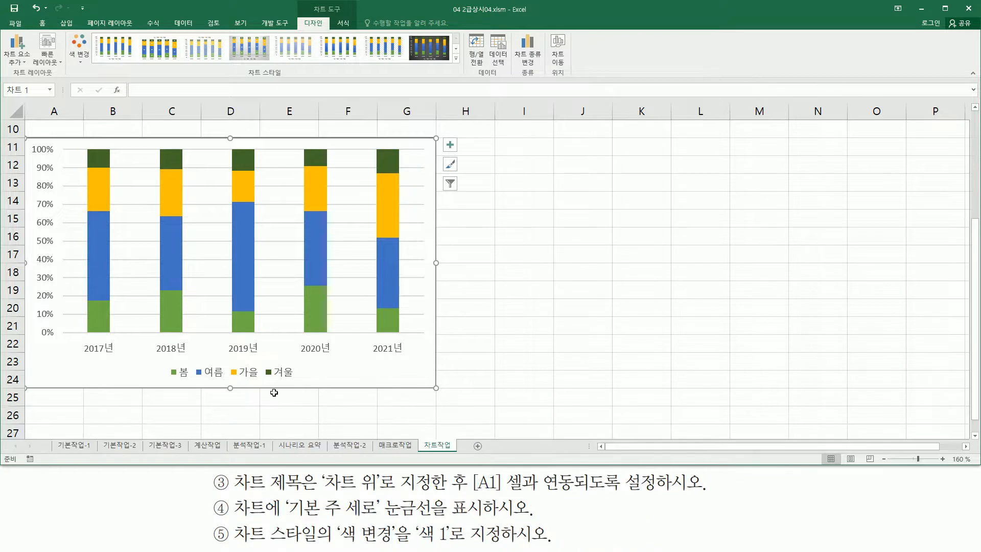
- Read the chart title requirement and examine where the title belongs on the chart and the heading text in cell A1
drag(234, 491, 297, 492)
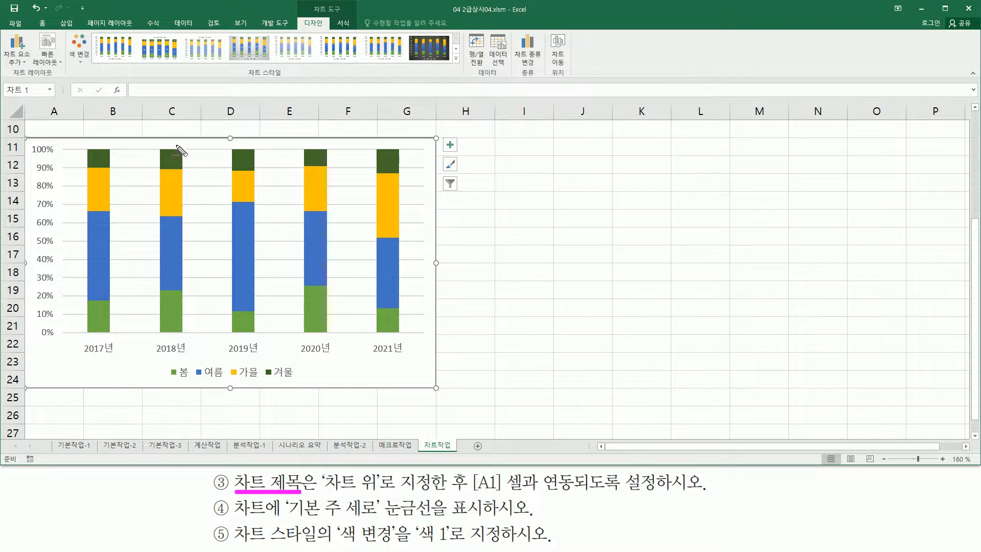
drag(164, 137, 318, 163)
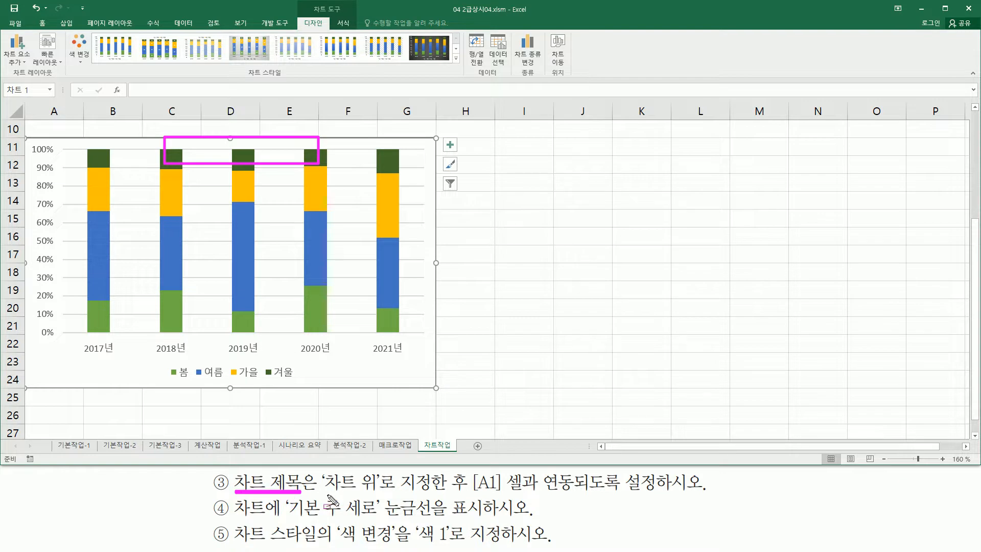
drag(323, 494, 380, 493)
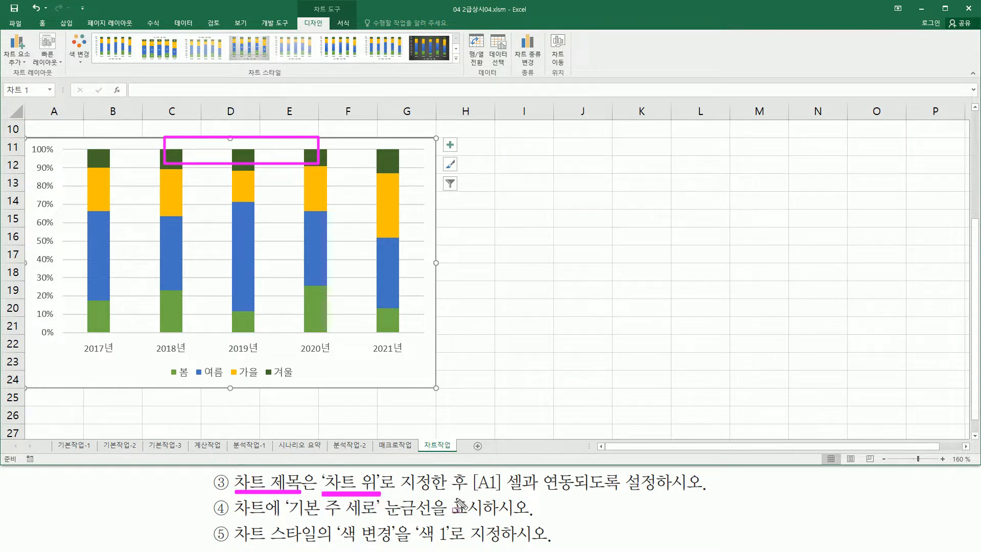
drag(463, 493, 578, 493)
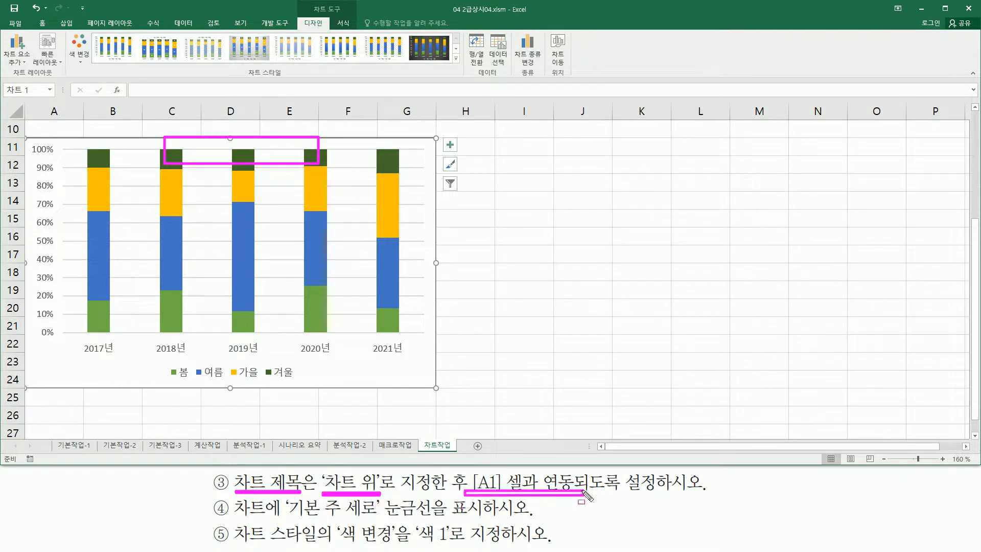
key(Escape)
click(974, 115)
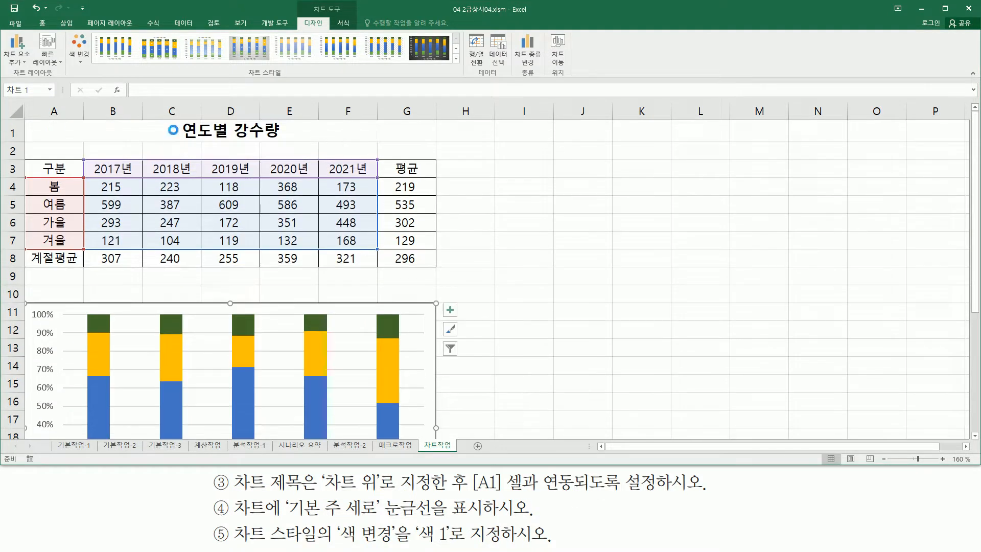
drag(167, 119, 300, 144)
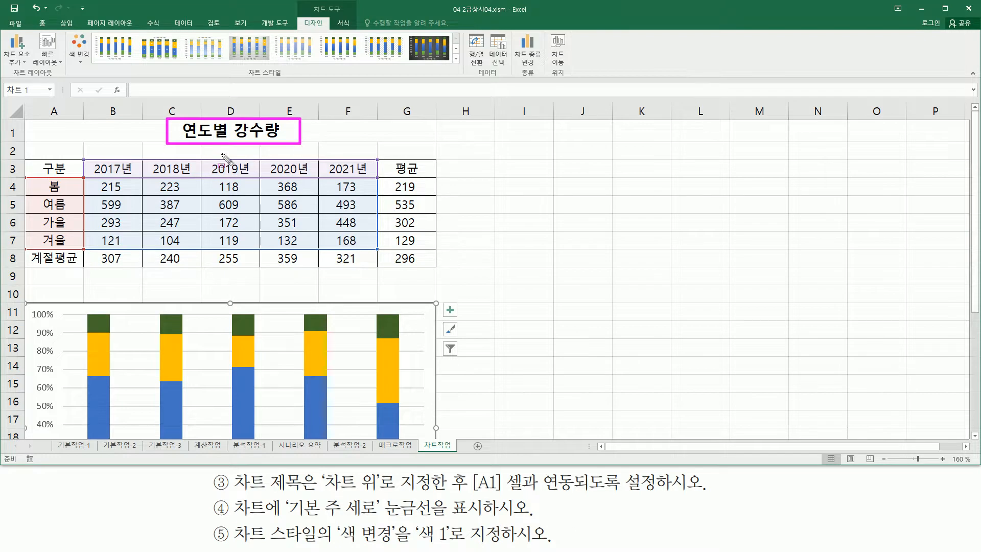
key(Escape)
- Add a title to the rainfall chart, positioned above the chart (차트 위)
click(429, 311)
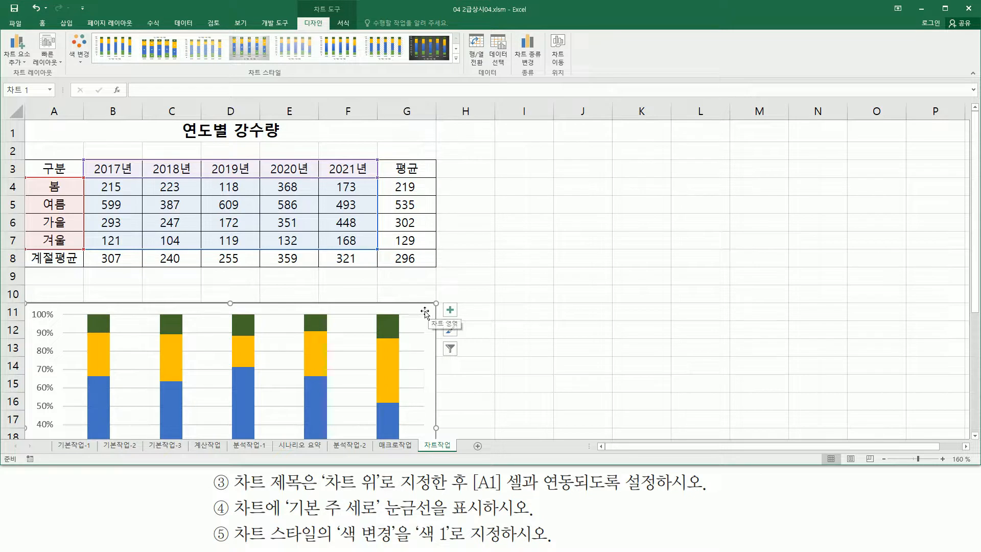
key(ctrl+shift+d)
mouse_move(301, 1)
mouse_down()
mouse_move(352, 14)
mouse_move(328, 29)
mouse_up()
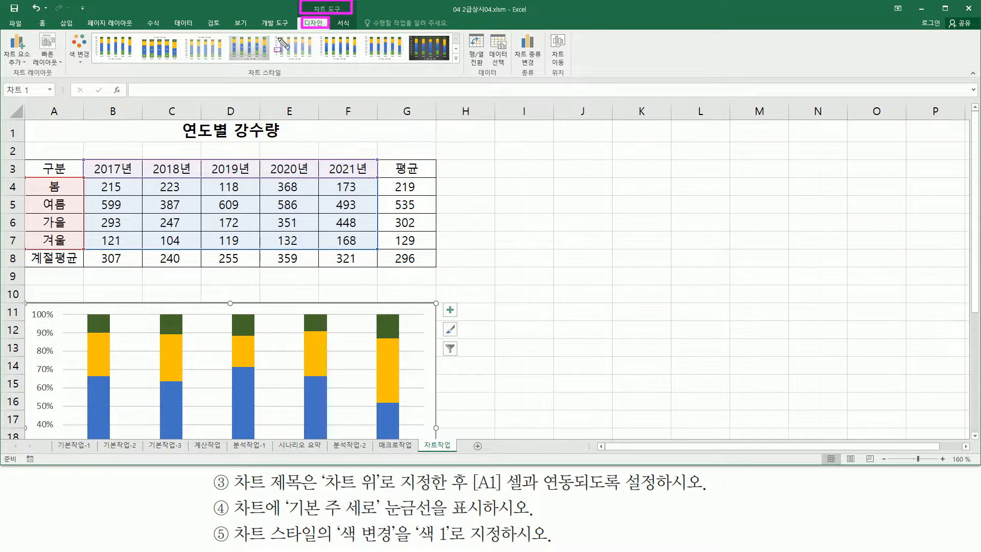
drag(7, 78, 57, 78)
drag(3, 37, 37, 71)
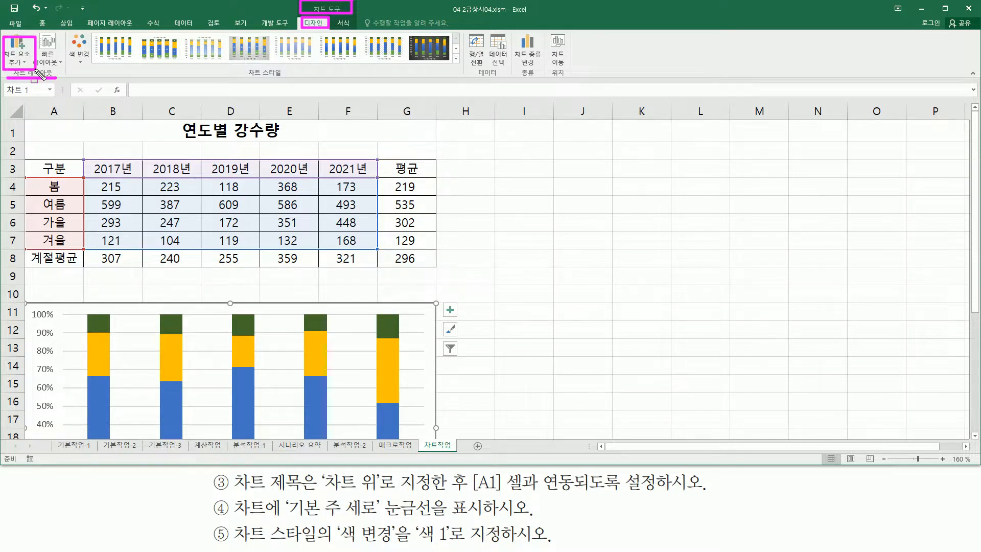
key(Escape)
click(24, 62)
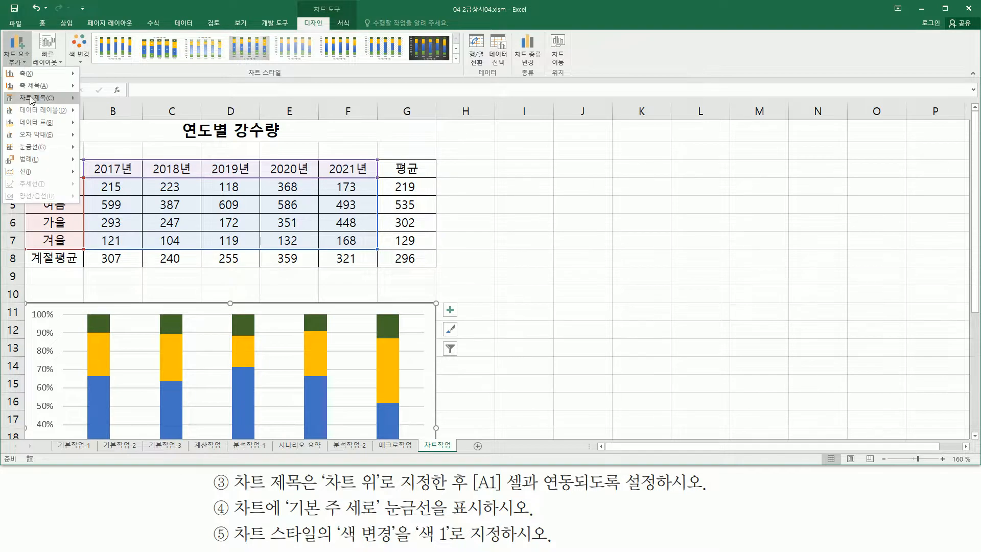
mouse_move(32, 98)
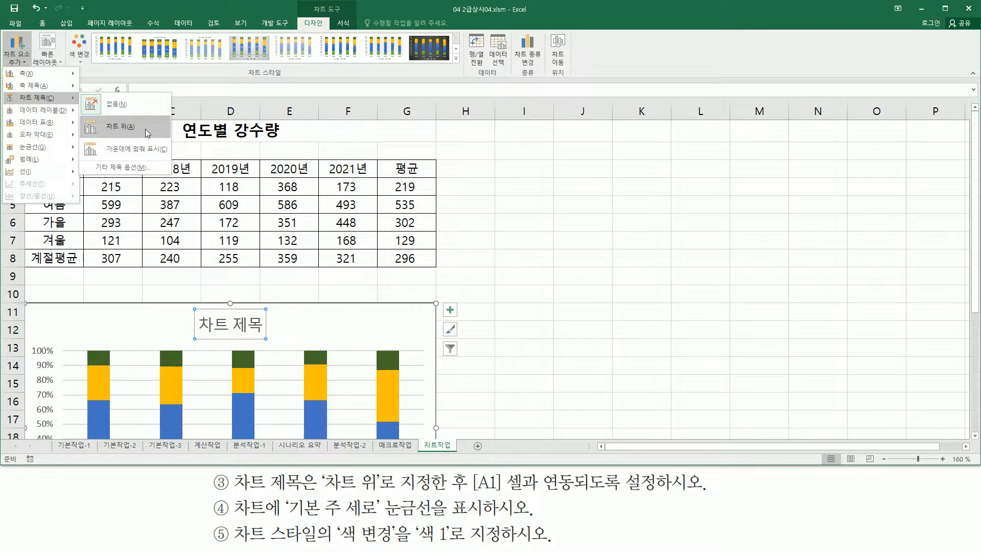
click(147, 133)
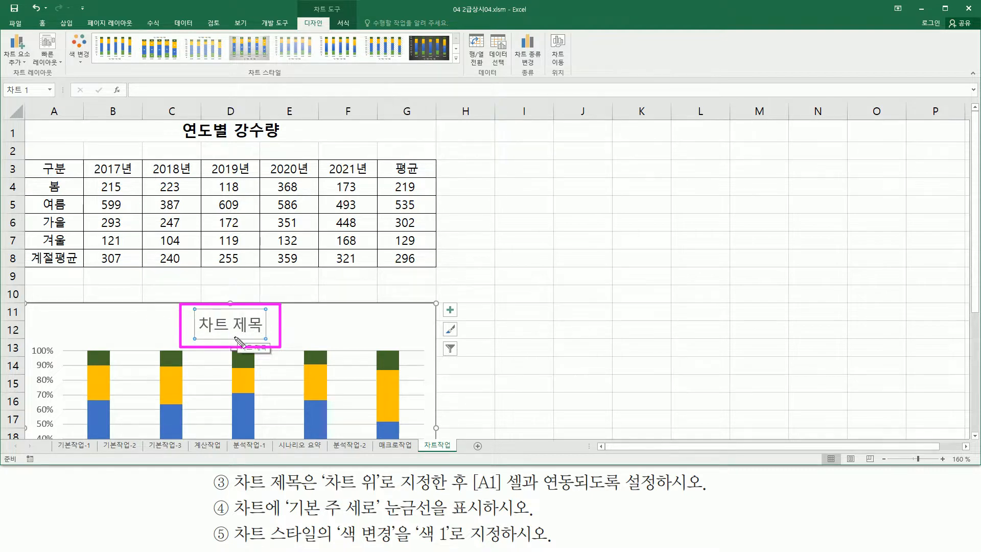
- Link the chart title to cell A1 with the reference =차트작업!$A$1
drag(127, 80, 284, 98)
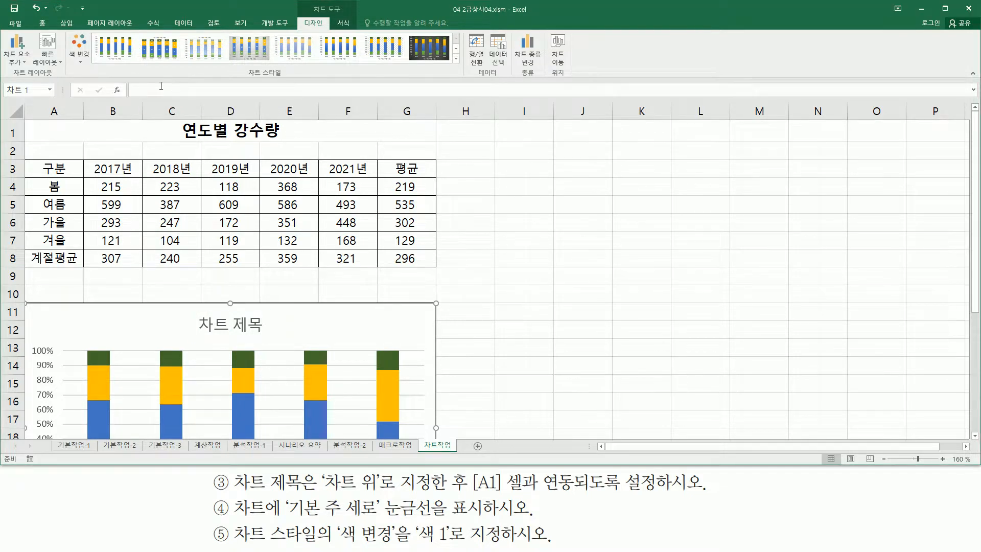
click(158, 90)
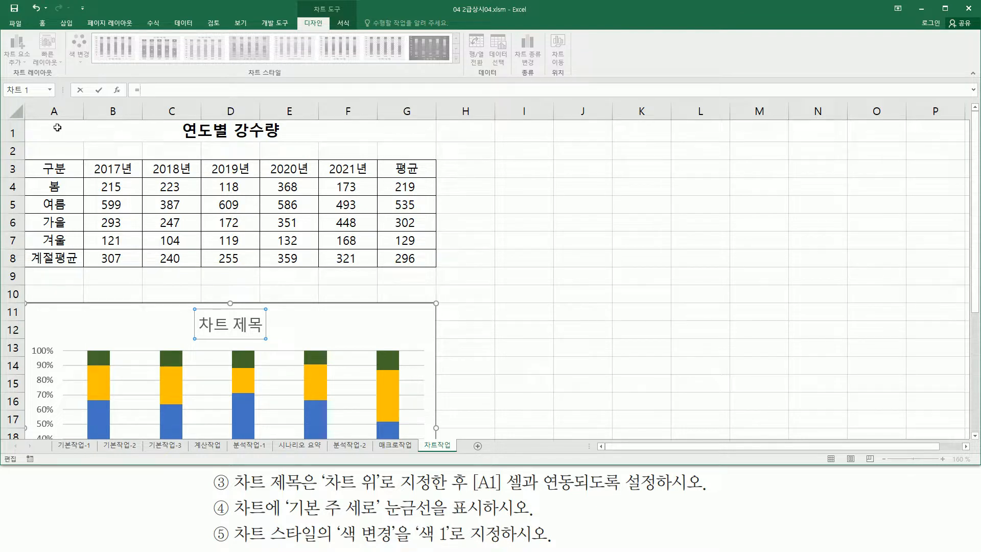
click(178, 134)
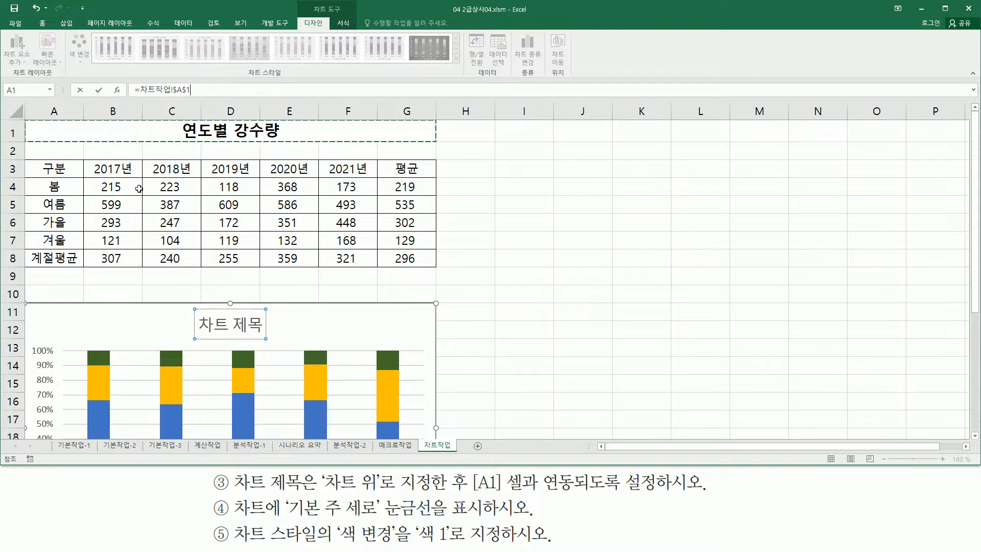
drag(141, 97, 194, 97)
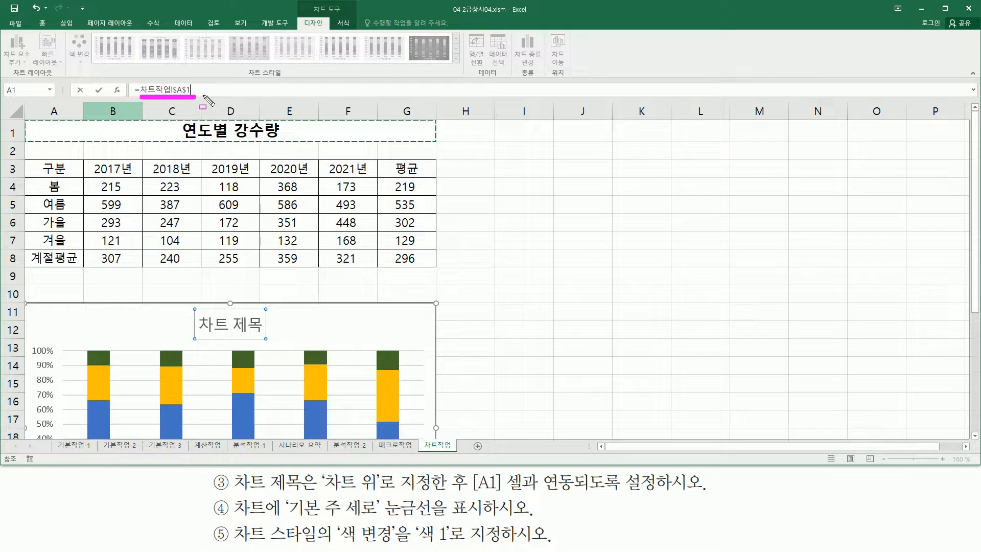
key(Escape)
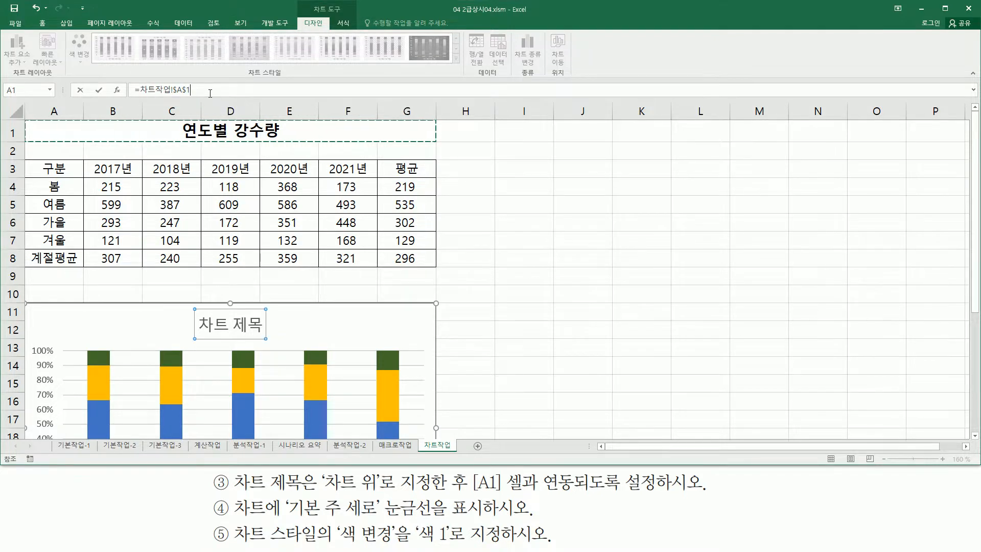
key(Return)
key(ctrl+alt+d)
drag(179, 140, 287, 139)
drag(183, 336, 281, 336)
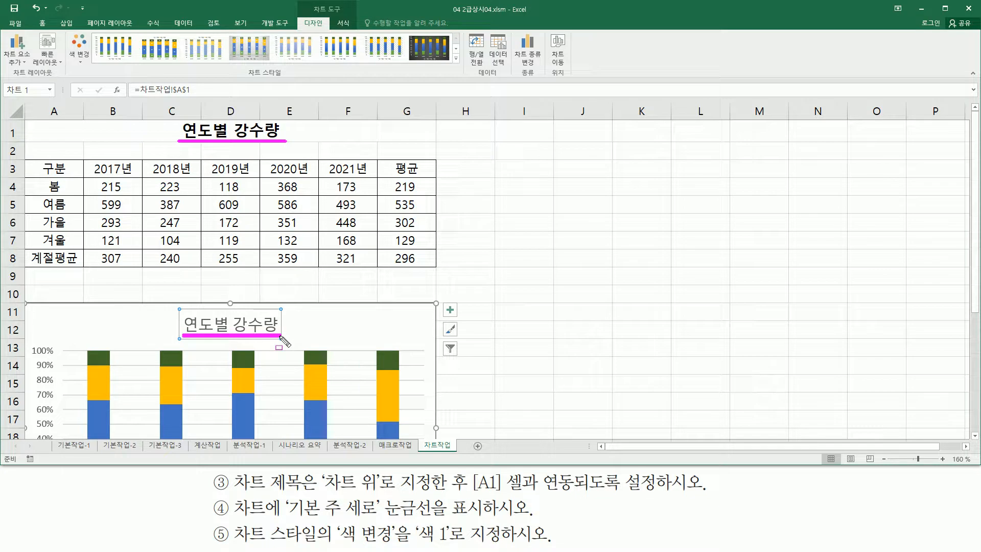
key(Escape)
- Read the gridline requirement and examine the gridlines already shown in the rainfall chart
click(332, 313)
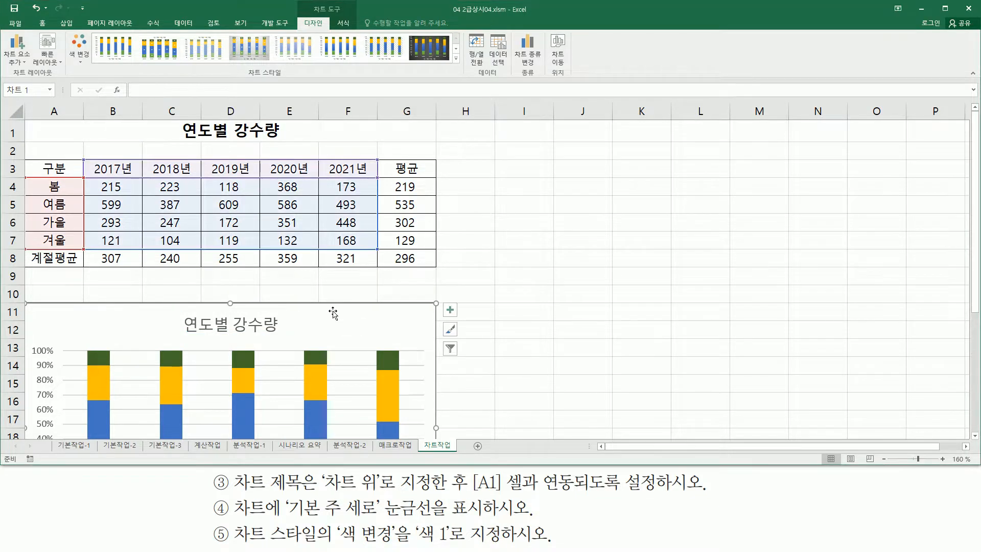
scroll(300, 378, down, 3)
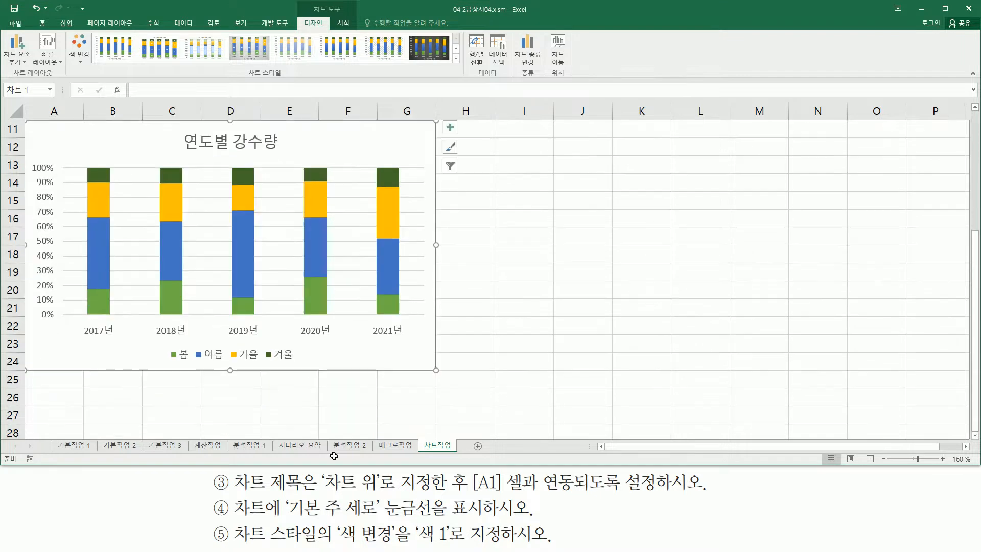
drag(286, 519, 486, 524)
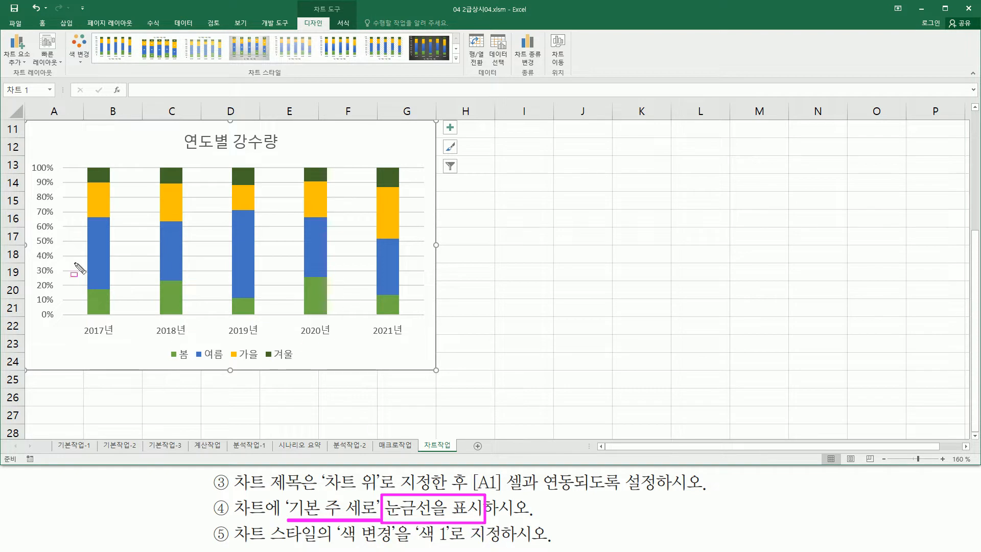
drag(63, 168, 407, 168)
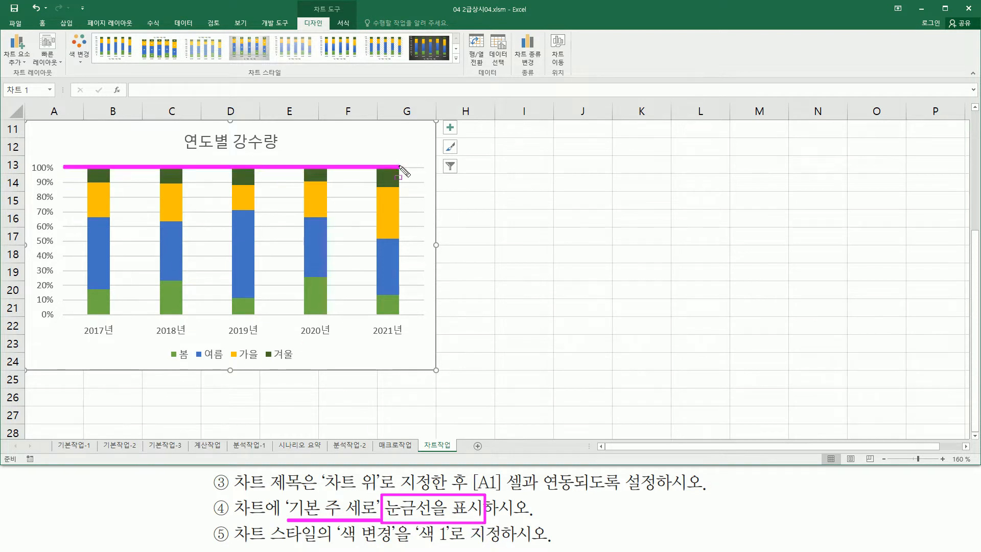
drag(57, 184, 392, 184)
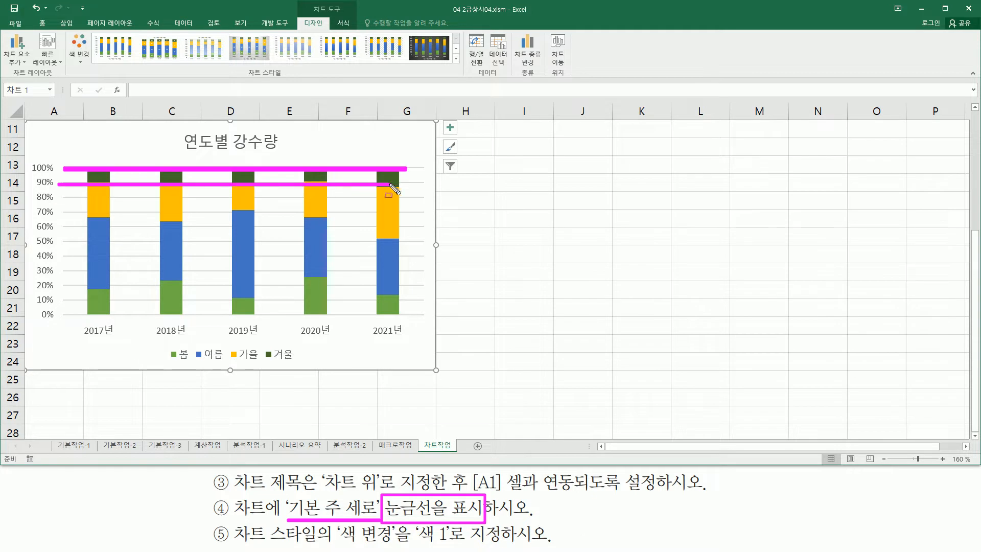
drag(55, 201, 360, 202)
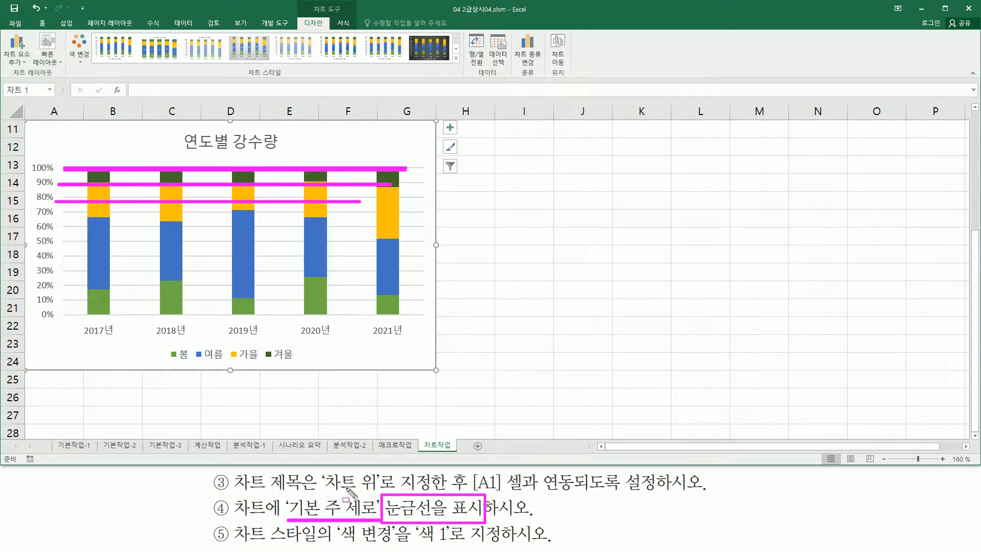
key(Escape)
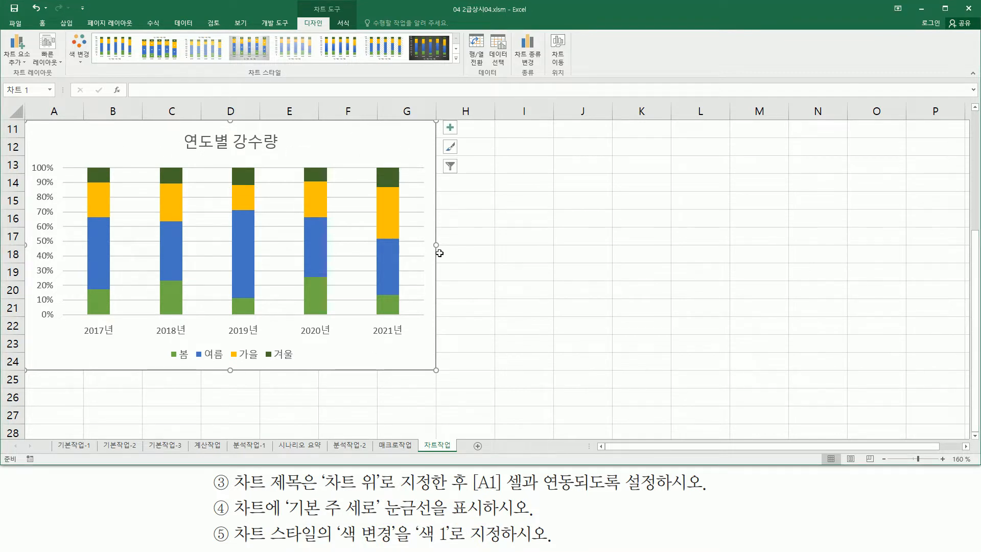
- Show primary major vertical gridlines (기본 주 세로) in the rainfall chart
click(975, 107)
click(975, 107)
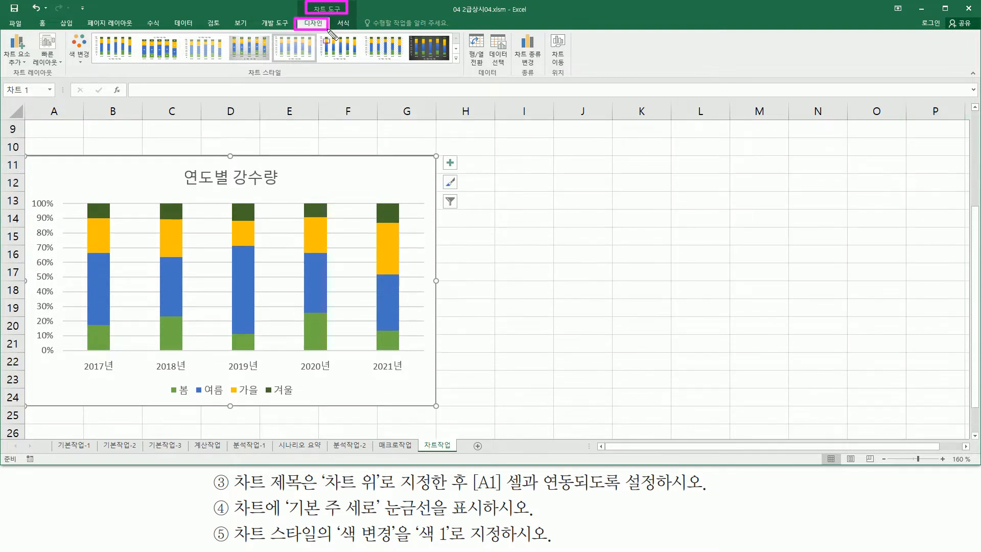
click(24, 63)
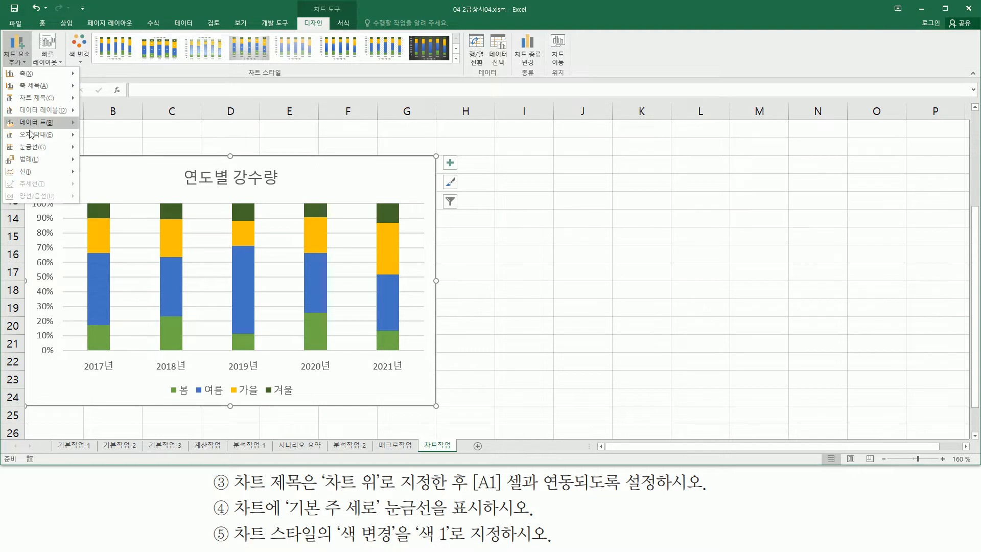
mouse_move(37, 149)
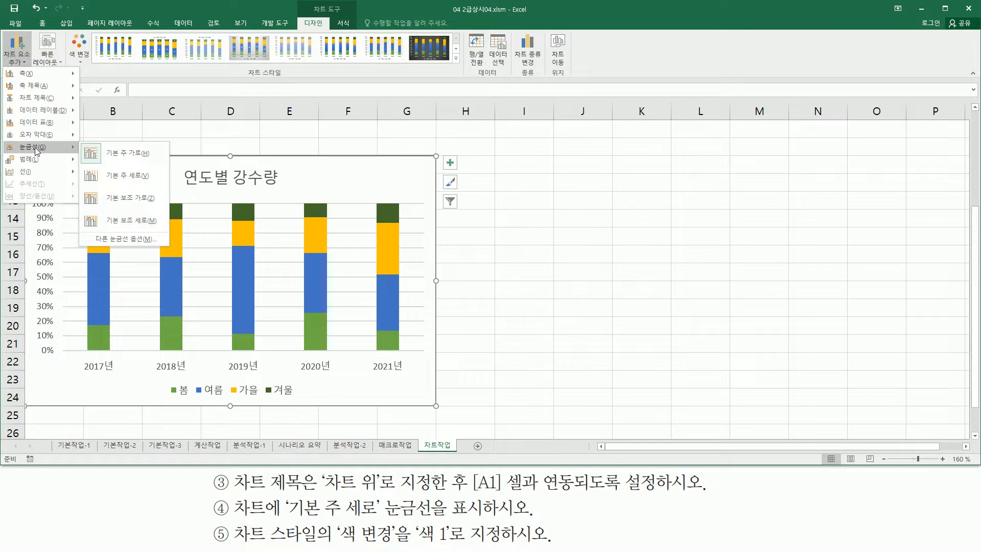
click(124, 181)
key(ctrl+2)
mouse_move(130, 193)
mouse_down()
mouse_move(118, 284)
mouse_move(130, 363)
mouse_up()
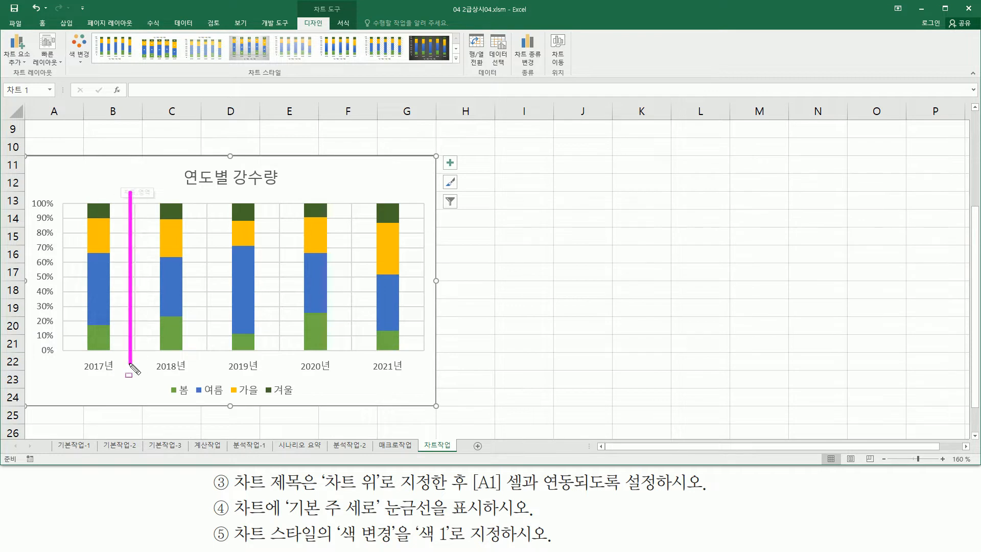
drag(208, 197, 208, 347)
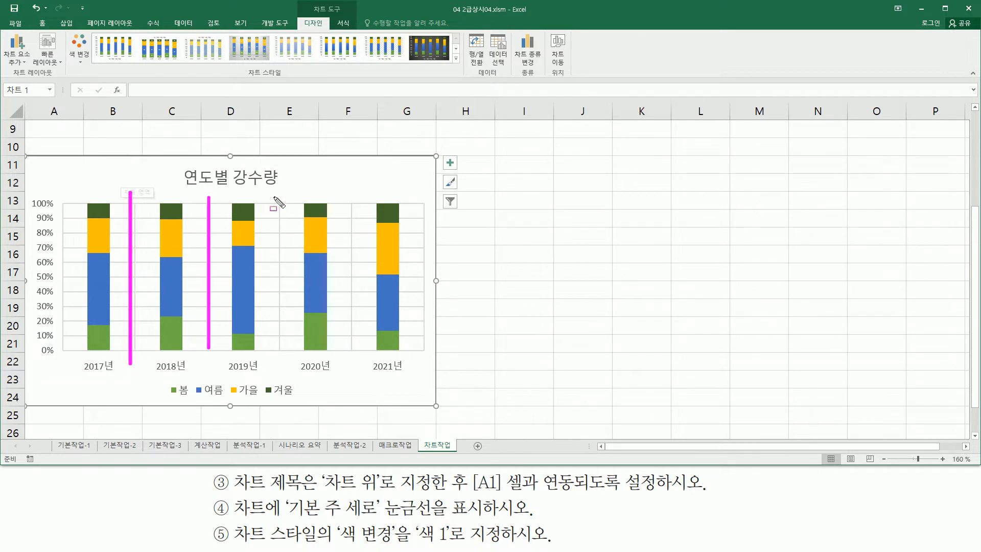
drag(274, 199, 275, 364)
drag(348, 198, 347, 357)
key(Escape)
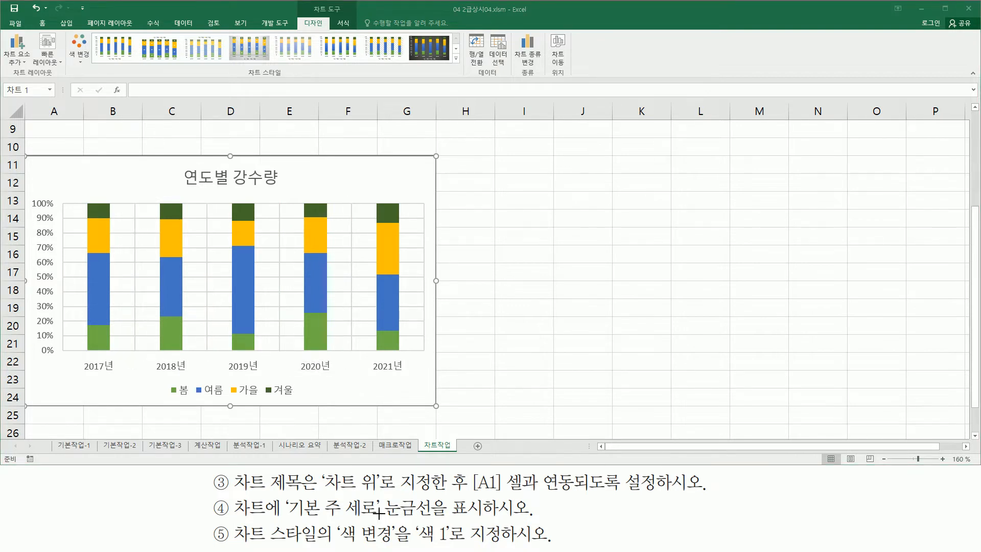
- Change the rainfall chart's style colours to 색 1, the first colourful palette, and deselect the chart
mouse_move(230, 518)
mouse_down()
mouse_move(299, 549)
mouse_move(456, 549)
mouse_up()
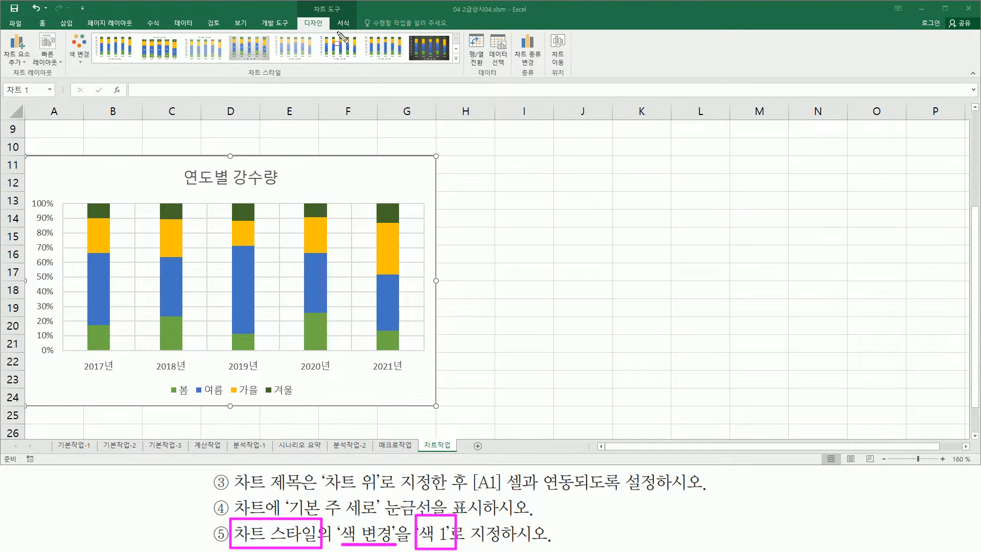
mouse_move(321, 8)
mouse_down()
mouse_move(345, 15)
mouse_move(329, 28)
mouse_up()
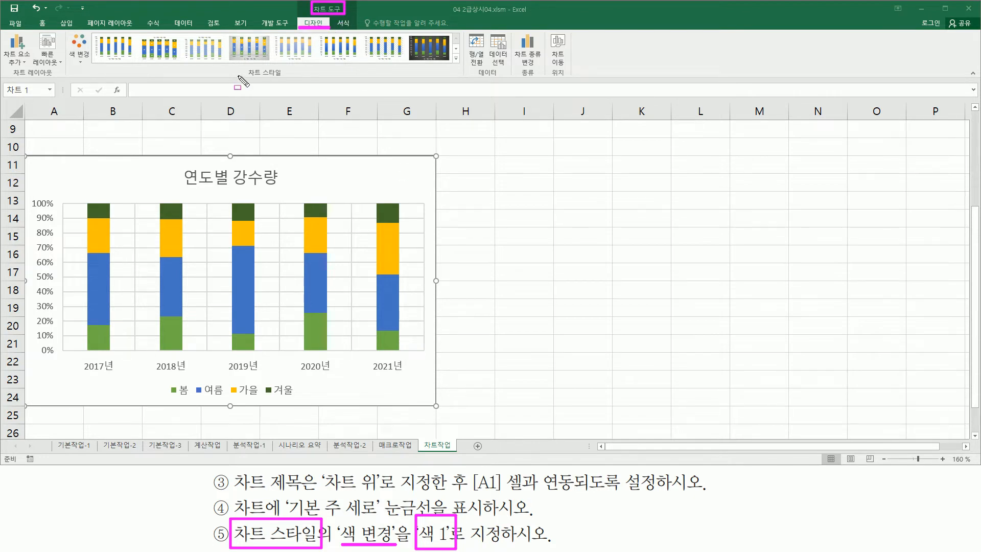
drag(240, 79, 295, 80)
drag(65, 31, 91, 64)
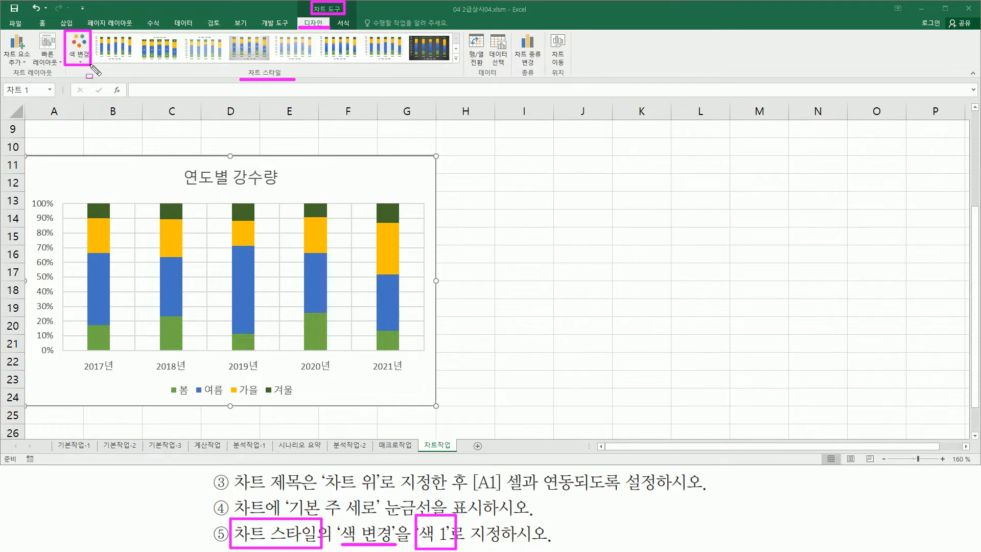
key(Escape)
click(81, 53)
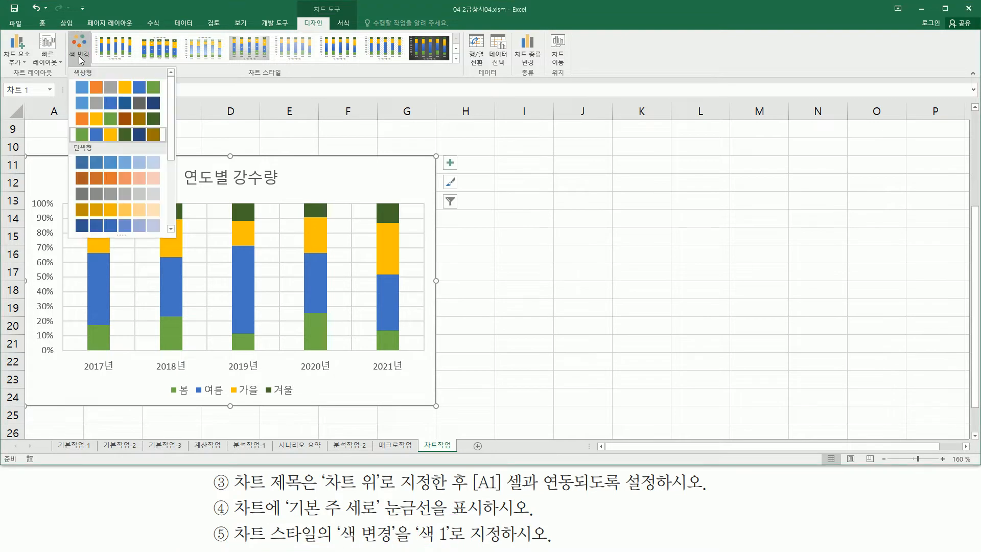
click(89, 86)
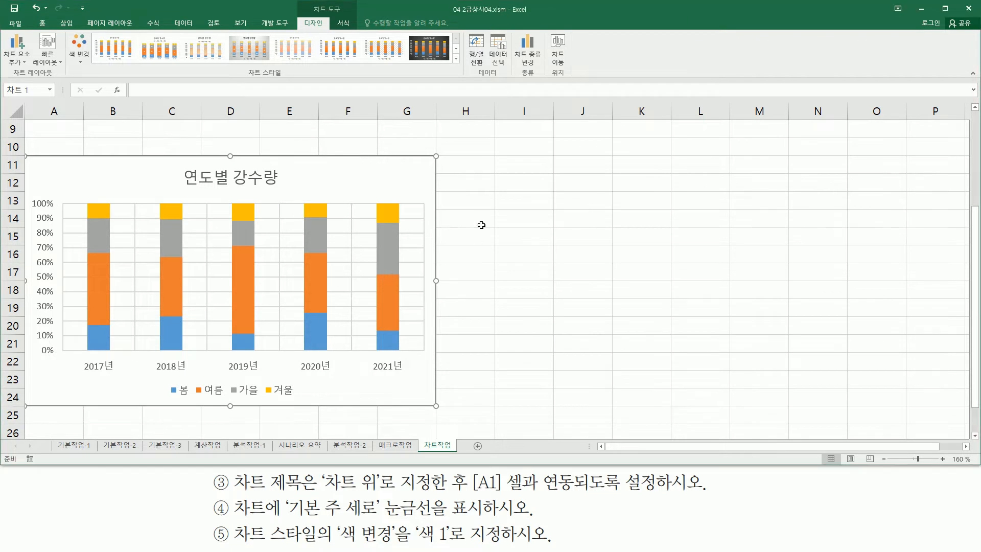
click(508, 231)
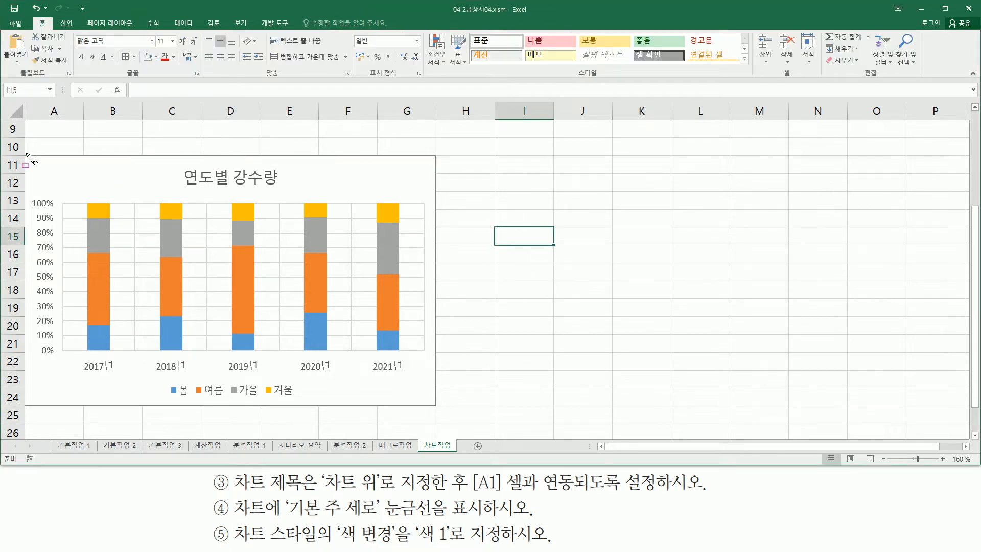
- Review the finished rainfall chart's title, both axes, legend and plot area
mouse_move(25, 154)
mouse_down()
mouse_move(389, 372)
mouse_move(443, 415)
mouse_up()
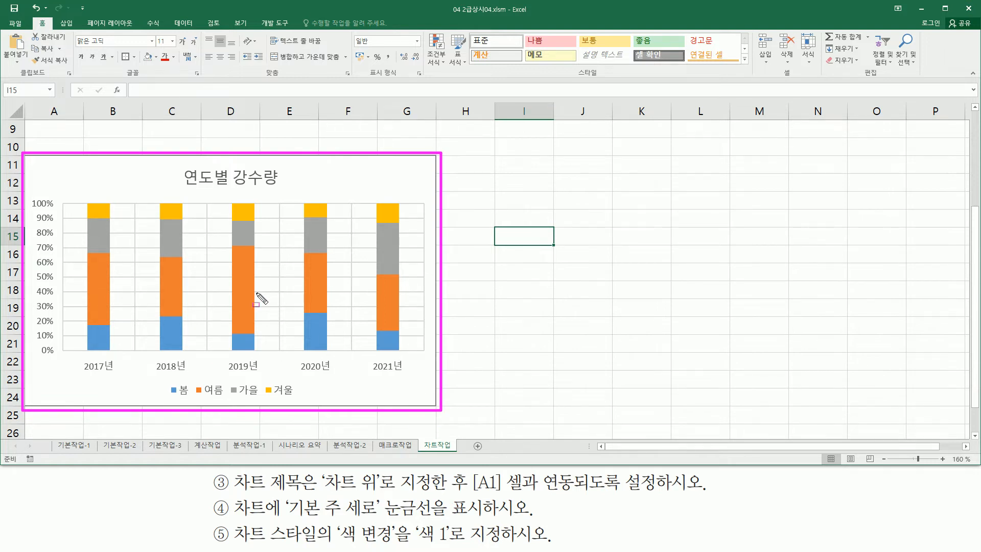
key(Escape)
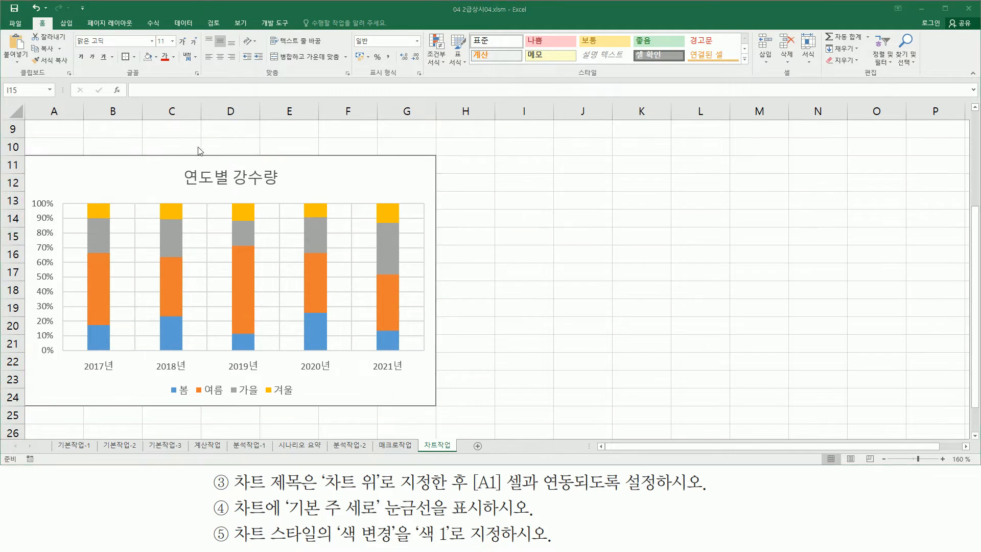
drag(183, 164, 290, 193)
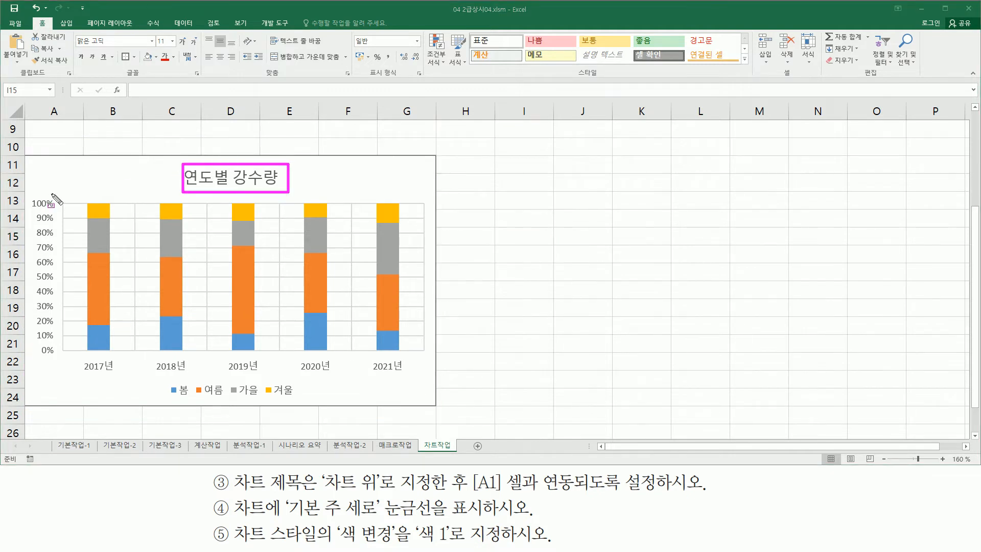
mouse_move(30, 193)
mouse_down()
mouse_move(66, 388)
mouse_move(60, 359)
mouse_move(151, 376)
mouse_move(413, 376)
mouse_up()
drag(166, 382, 309, 402)
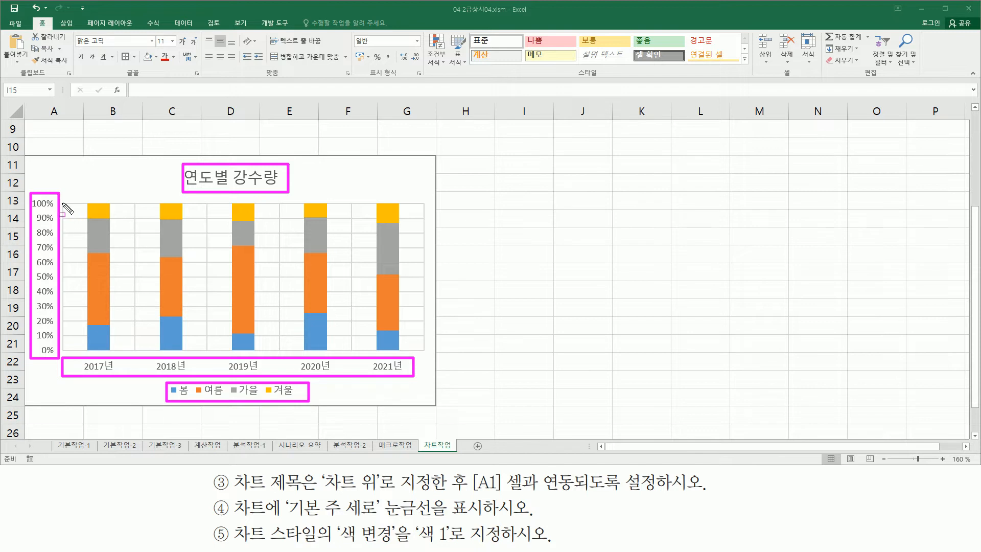
drag(60, 202, 431, 354)
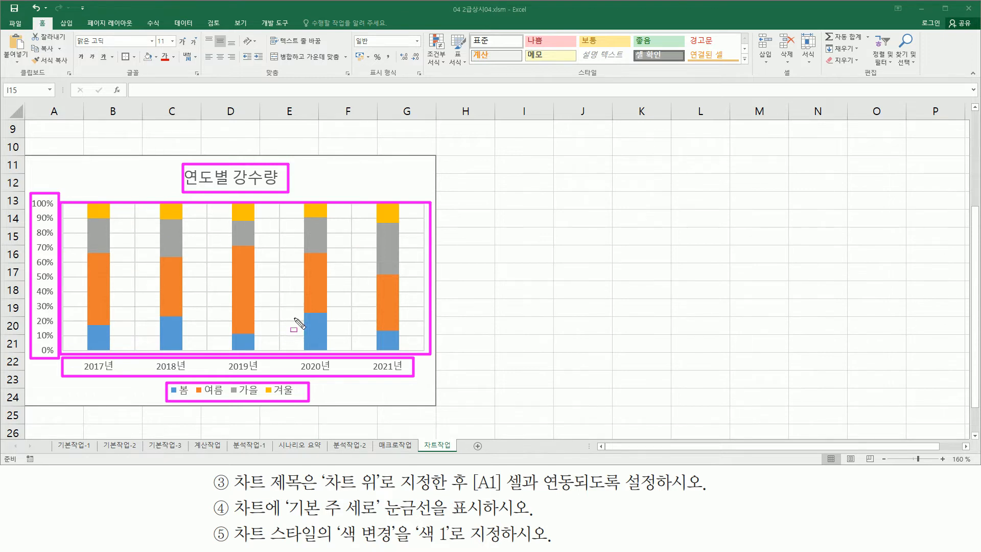
key(Escape)
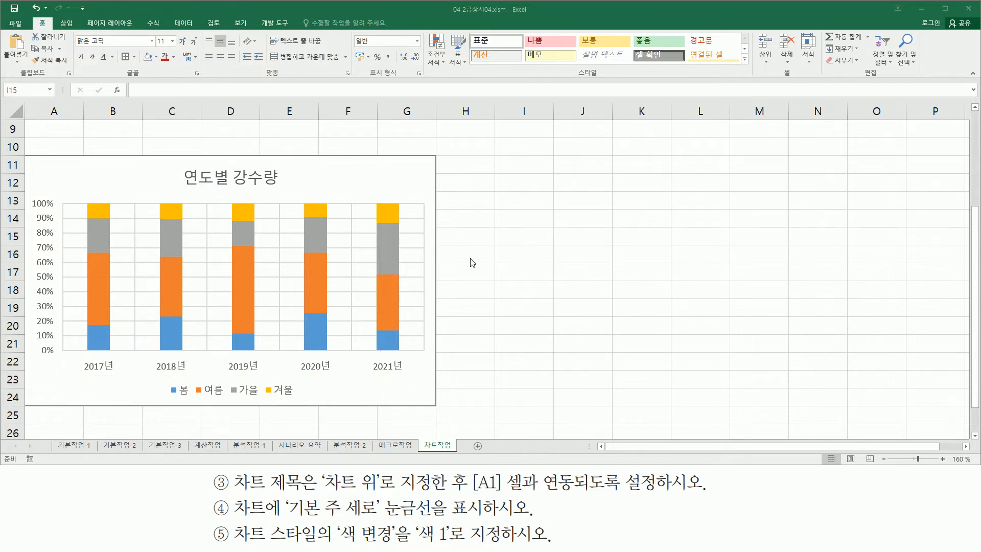
click(470, 258)
click(498, 261)
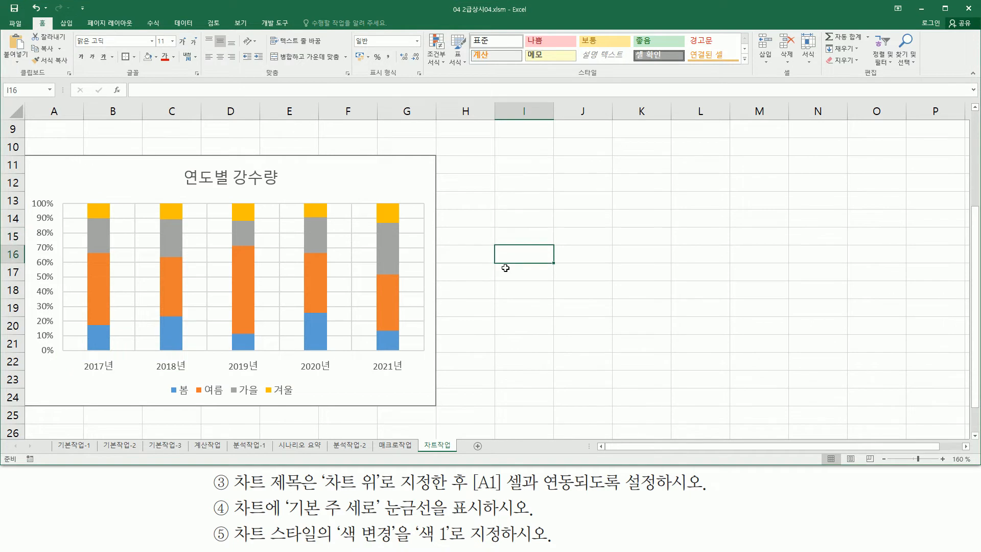